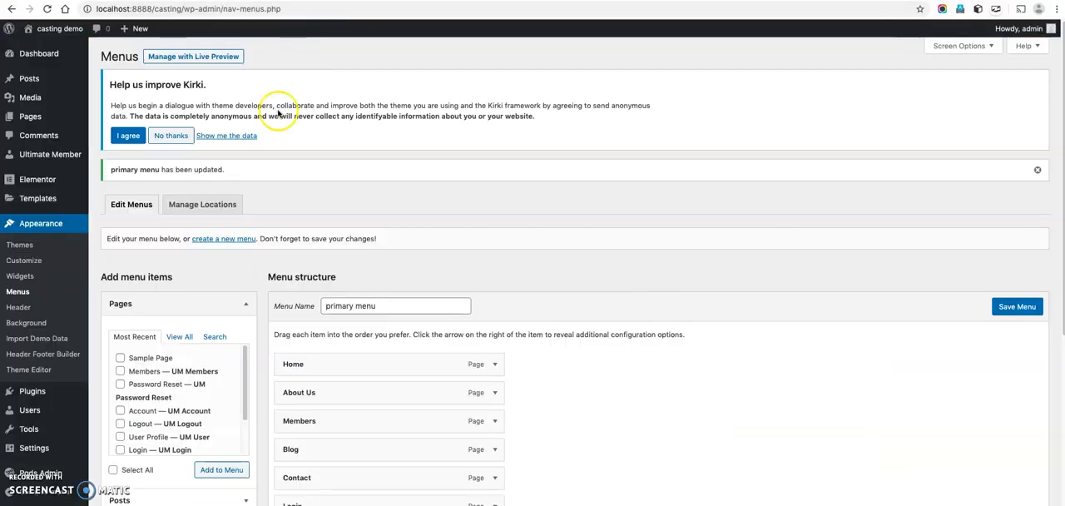
Open the Members directory from Ultimate Member's member directories for editing in the WordPress admin.
{"action": "mouse_move", "coordinate": [84, 156]}
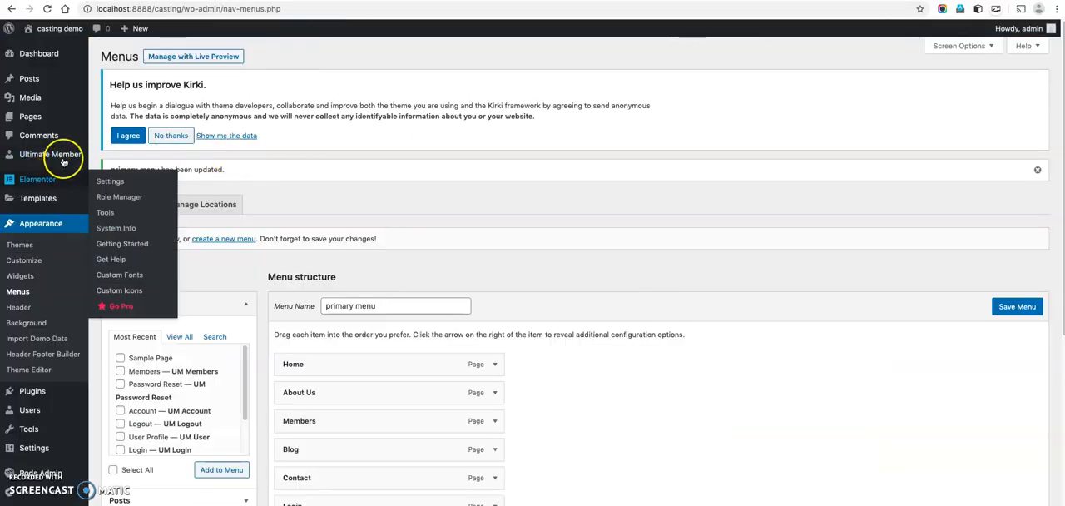
{"action": "left_click", "coordinate": [130, 218]}
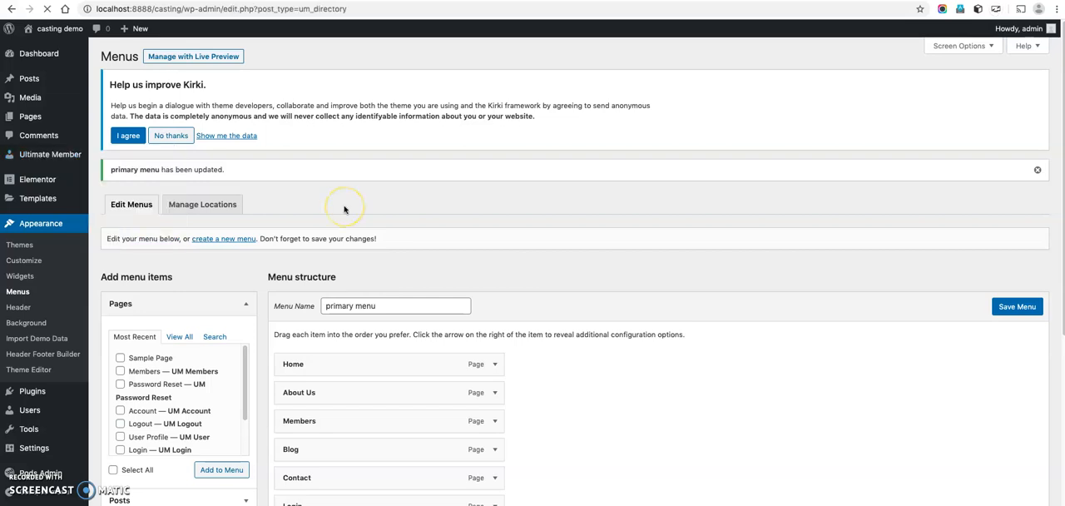
{"action": "left_click", "coordinate": [147, 234]}
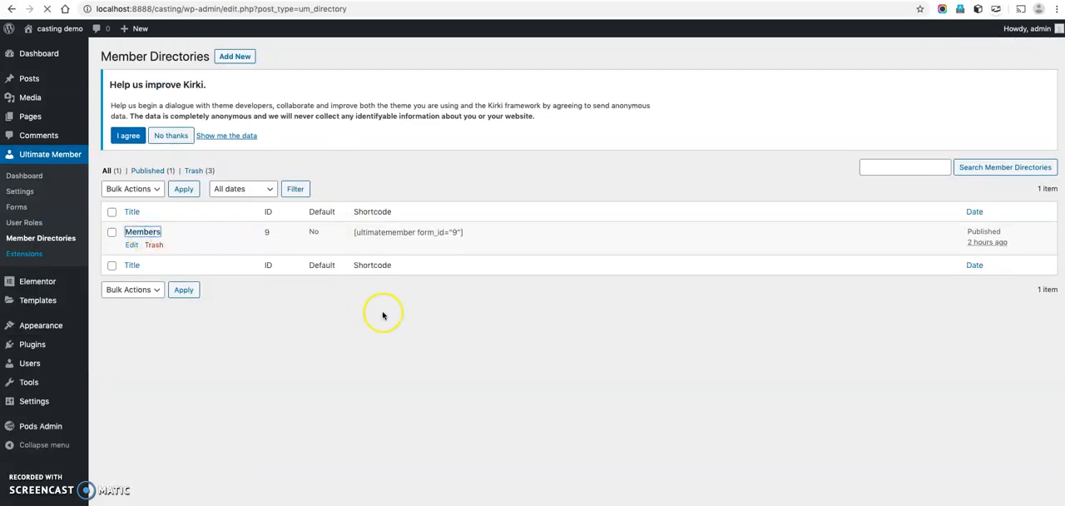
Add a Roles field to the filters enabled in the directory's search options.
{"action": "scroll", "coordinate": [546, 325], "scroll_direction": "down", "scroll_amount": 10}
{"action": "scroll", "coordinate": [546, 325], "scroll_direction": "down", "scroll_amount": 5}
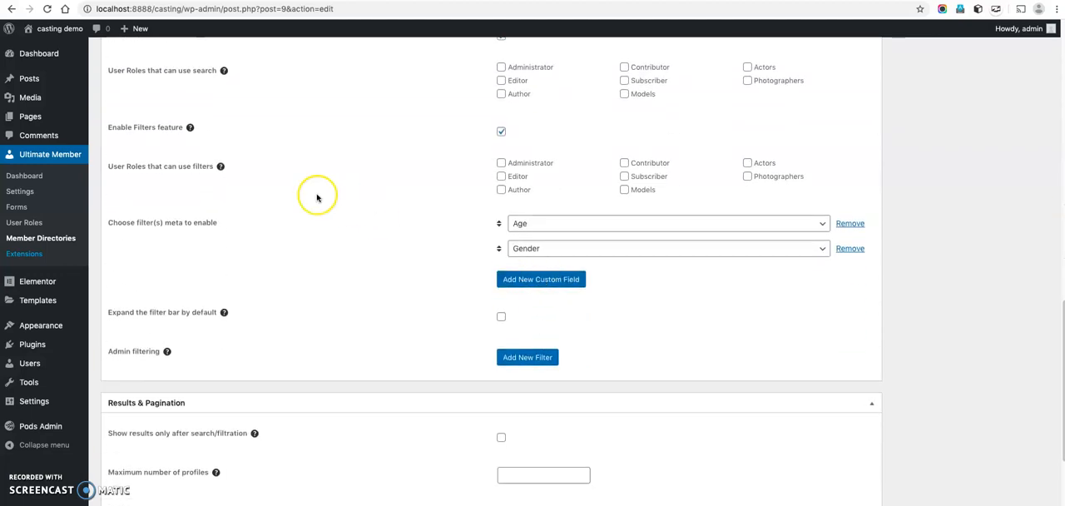
{"action": "scroll", "coordinate": [316, 197], "scroll_direction": "up", "scroll_amount": 1}
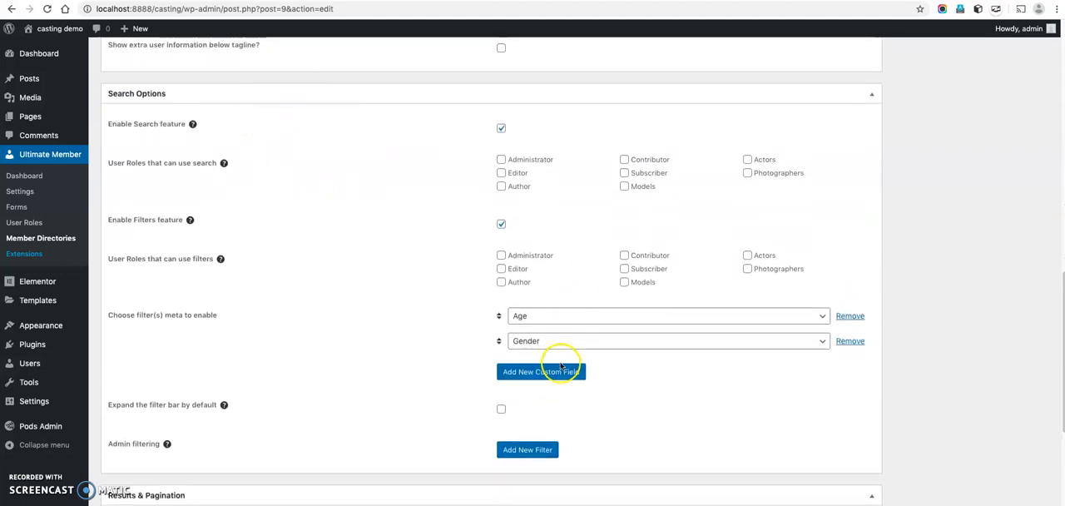
{"action": "left_click", "coordinate": [560, 368]}
{"action": "left_click", "coordinate": [568, 367]}
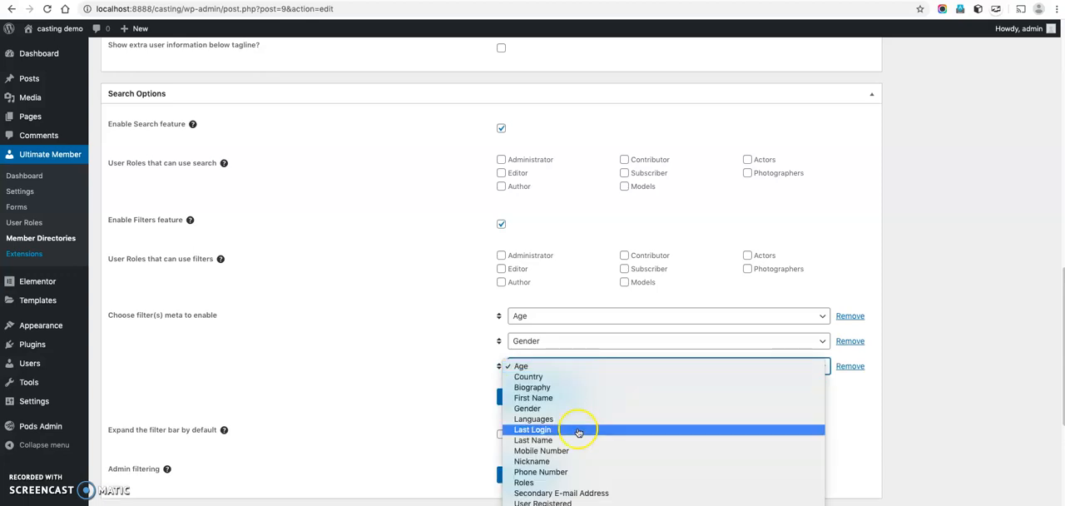
{"action": "left_click", "coordinate": [545, 482]}
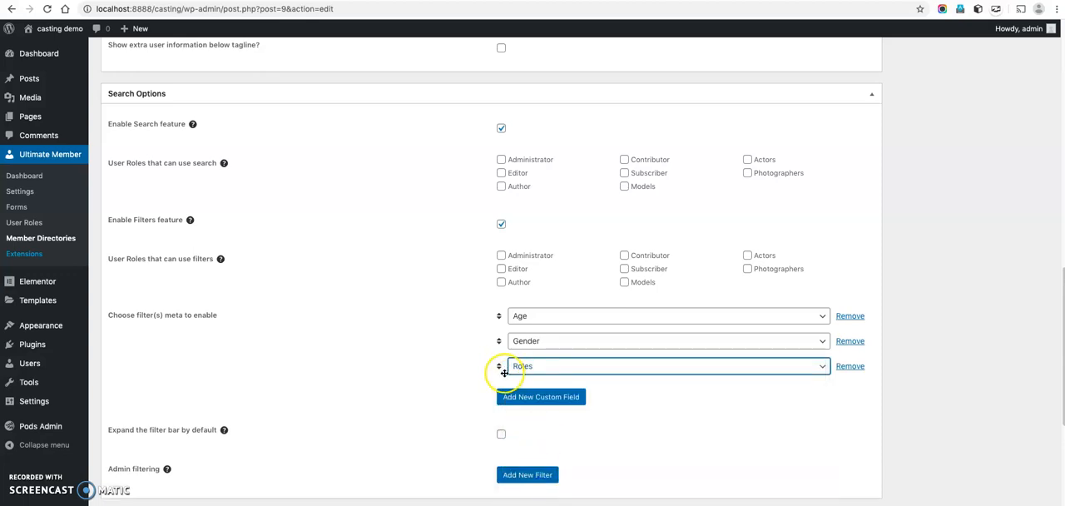
Move the Roles filter above Age and Gender and update the member directory.
{"action": "left_click_drag", "start_coordinate": [499, 365], "coordinate": [494, 305]}
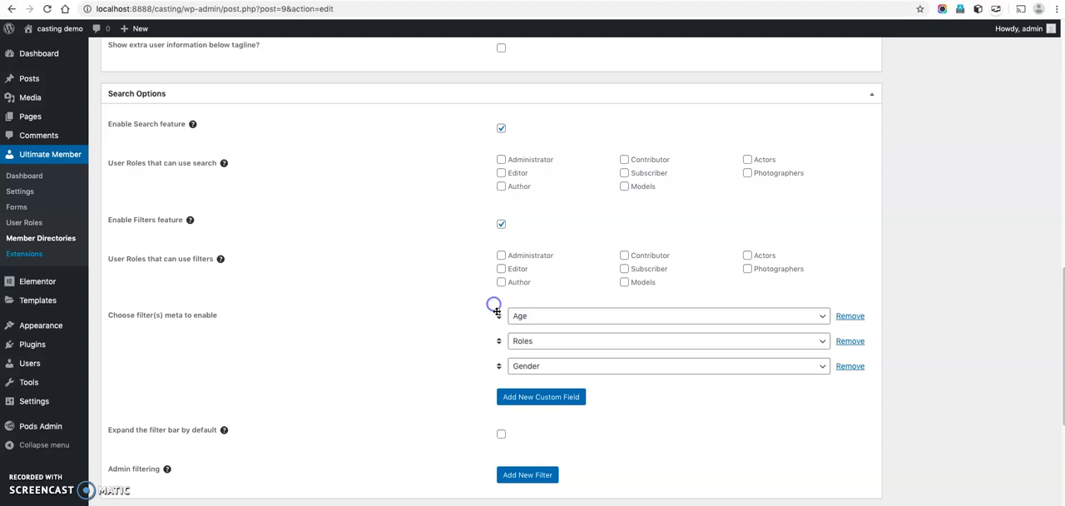
{"action": "left_click_drag", "start_coordinate": [505, 342], "coordinate": [505, 305]}
{"action": "scroll", "coordinate": [766, 314], "scroll_direction": "up", "scroll_amount": 15}
{"action": "left_click", "coordinate": [1022, 75]}
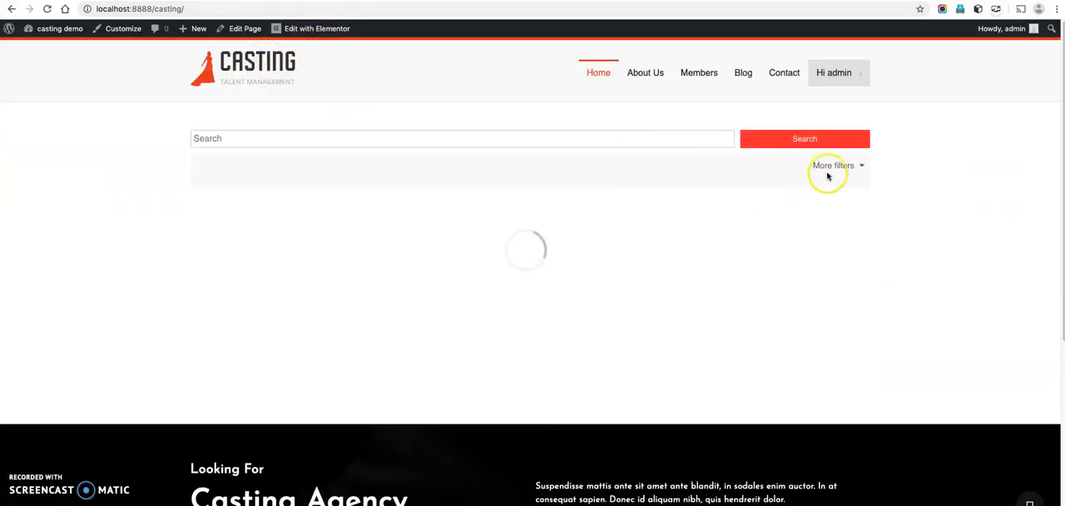
On the casting site's home page, filter the members by talent type Actors and clear the filter.
{"action": "left_click", "coordinate": [837, 166]}
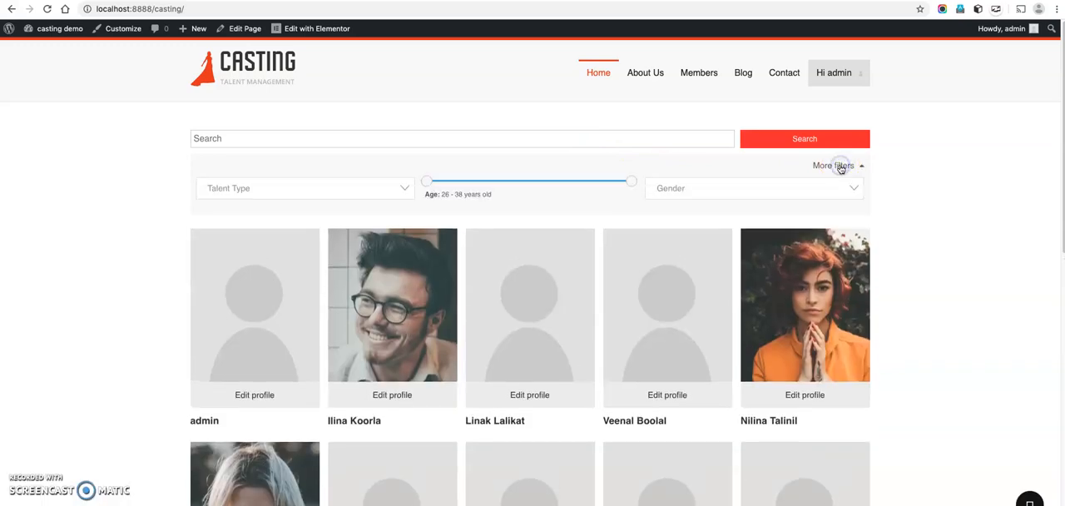
{"action": "left_click", "coordinate": [374, 189]}
{"action": "left_click", "coordinate": [320, 251]}
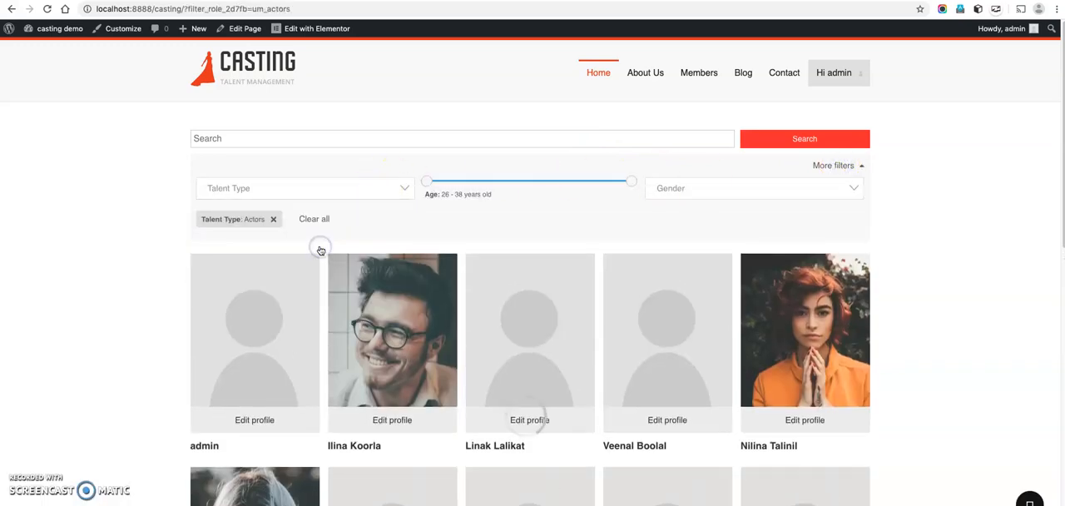
{"action": "left_click", "coordinate": [310, 221]}
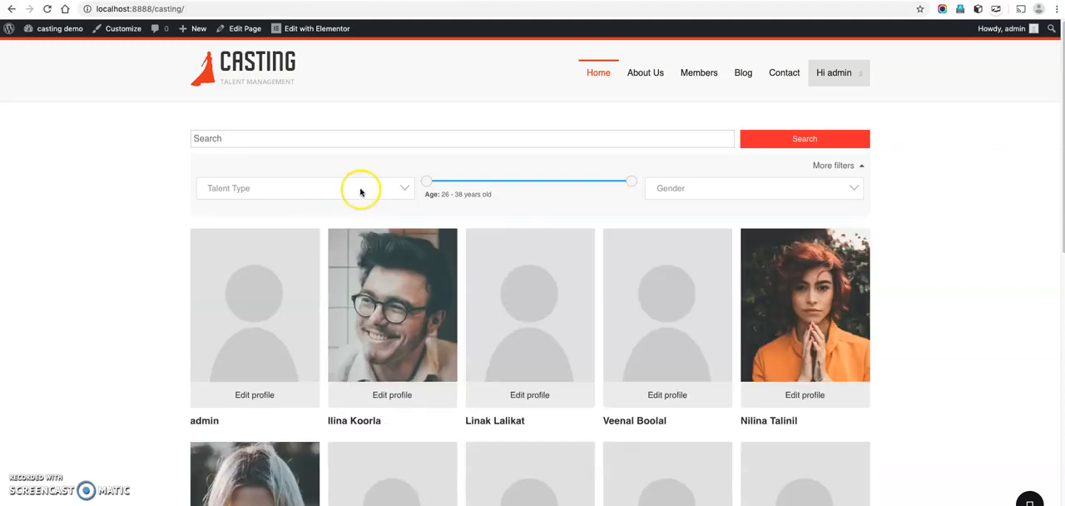
Filter the members by talent type Models and clear the filter again.
{"action": "left_click", "coordinate": [360, 192]}
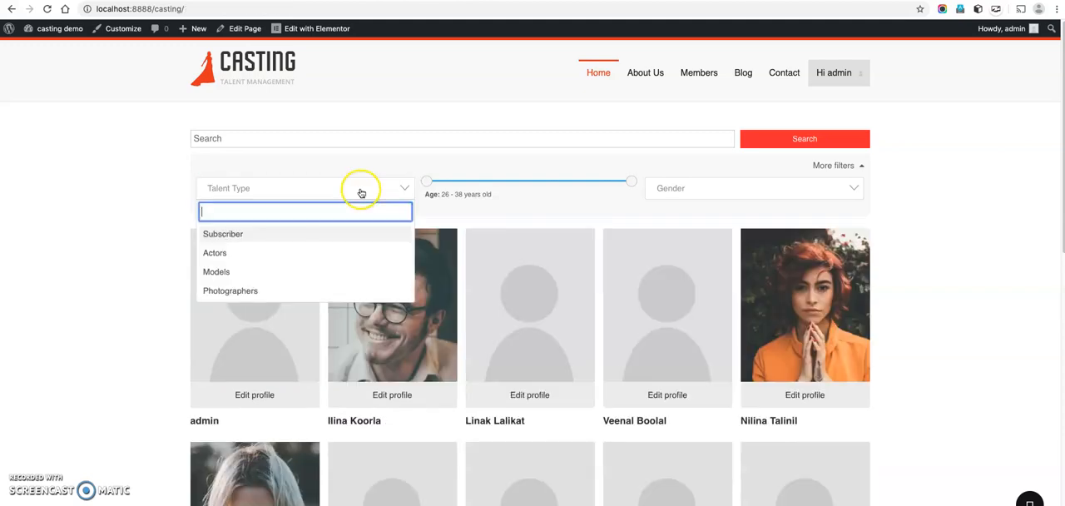
{"action": "left_click", "coordinate": [306, 271]}
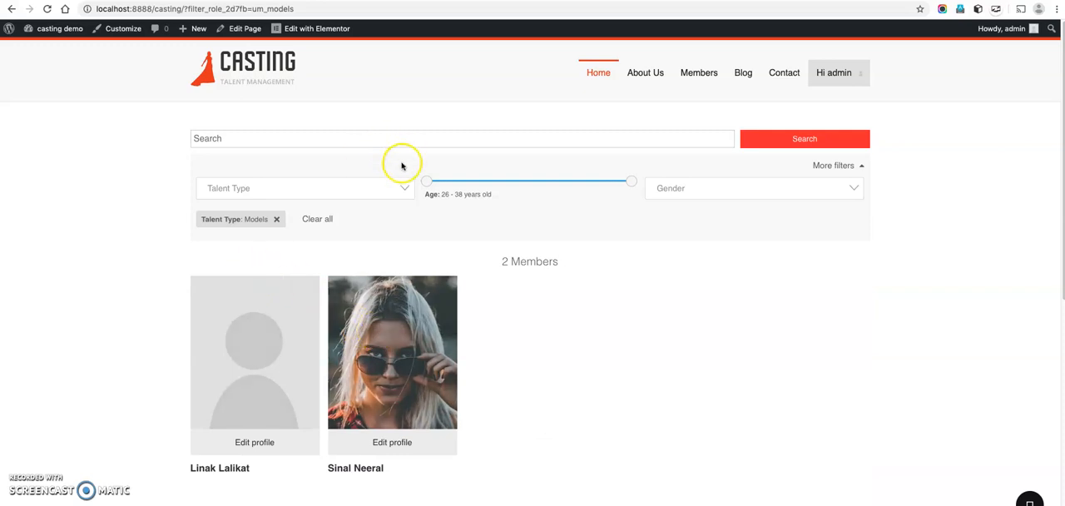
{"action": "left_click", "coordinate": [319, 220]}
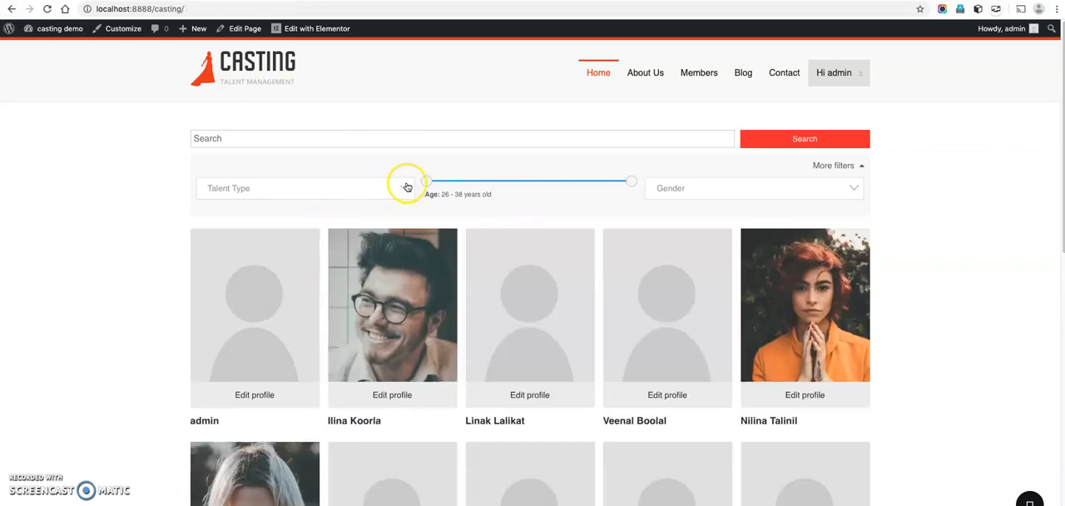
{"action": "scroll", "coordinate": [449, 191], "scroll_direction": "down", "scroll_amount": 5}
{"action": "scroll", "coordinate": [449, 191], "scroll_direction": "up", "scroll_amount": 5}
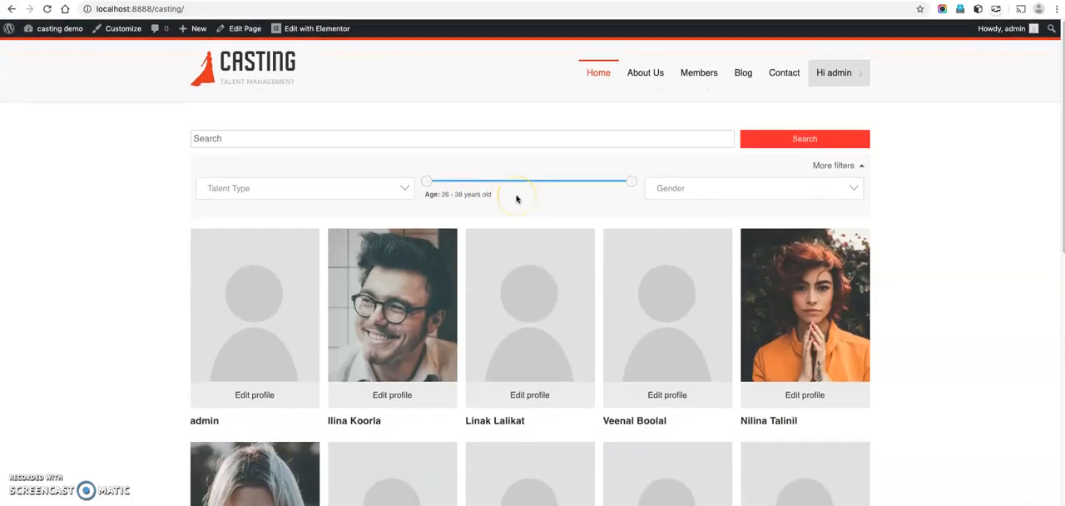
{"action": "scroll", "coordinate": [516, 198], "scroll_direction": "down", "scroll_amount": 4}
{"action": "scroll", "coordinate": [516, 198], "scroll_direction": "up", "scroll_amount": 5}
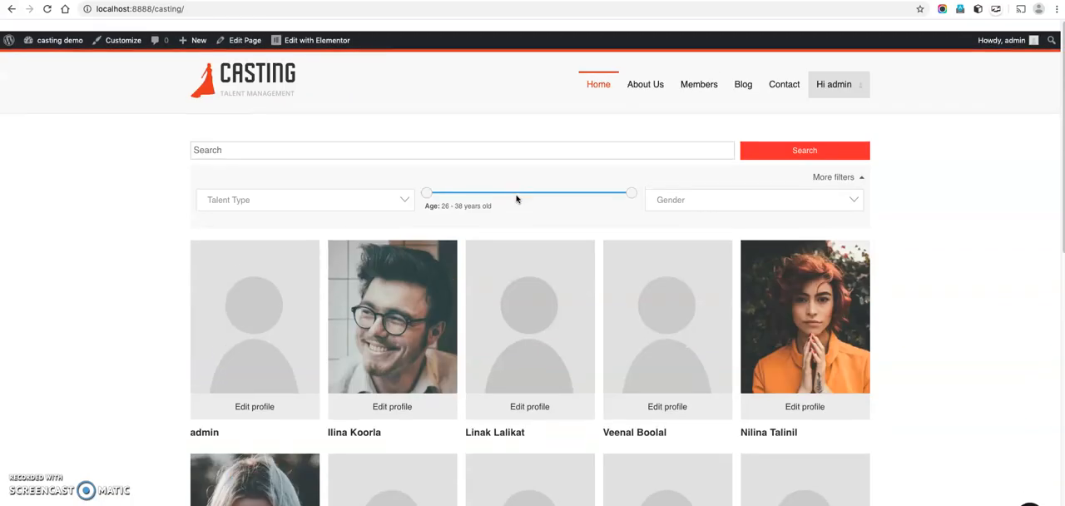
Go to the site's Members page and expand its additional filters to check them.
{"action": "left_click", "coordinate": [699, 73]}
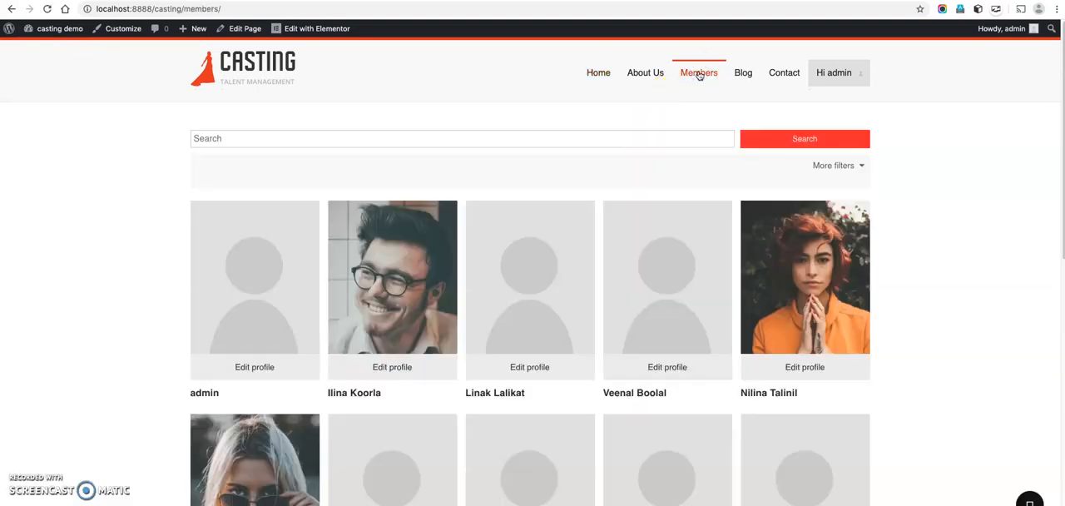
{"action": "left_click", "coordinate": [828, 173]}
{"action": "left_click", "coordinate": [829, 174]}
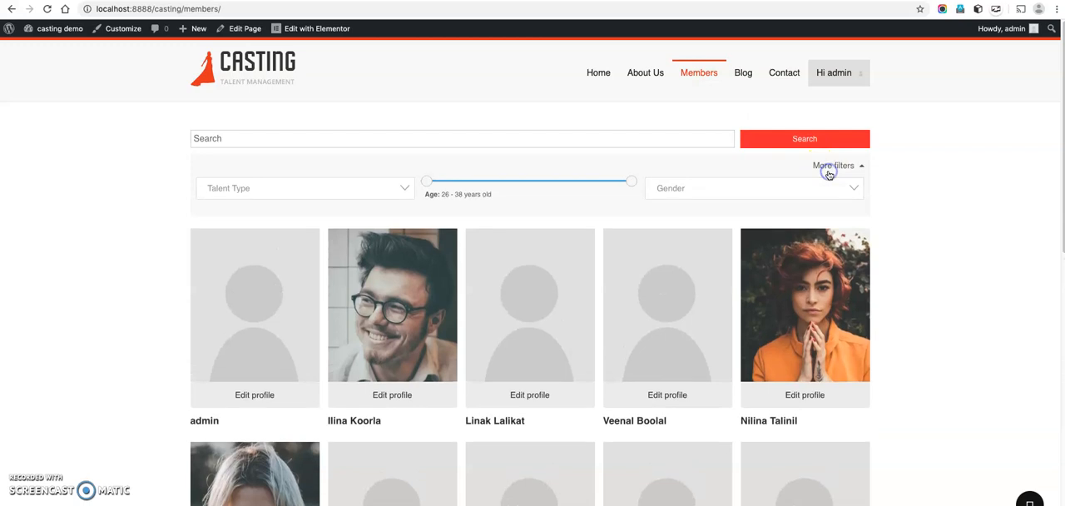
{"action": "left_click", "coordinate": [828, 172]}
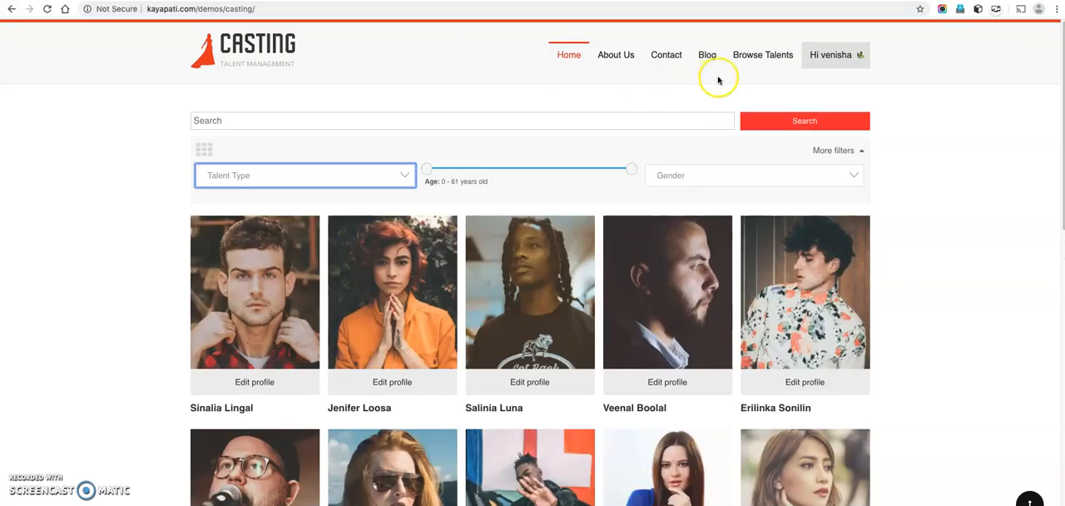
Switch to the kayapati.com casting demo and view its Models talent page.
{"action": "mouse_move", "coordinate": [752, 48]}
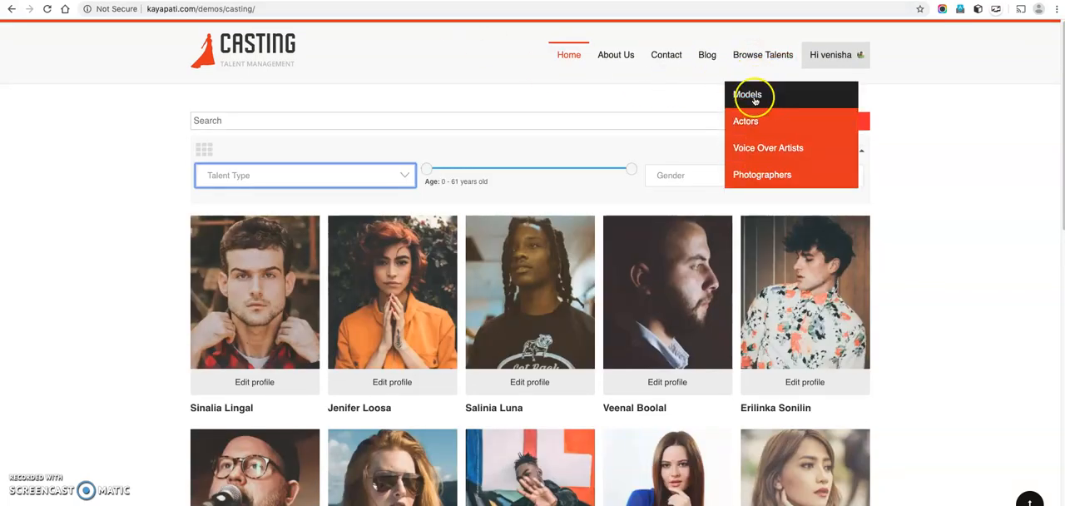
{"action": "left_click", "coordinate": [754, 97]}
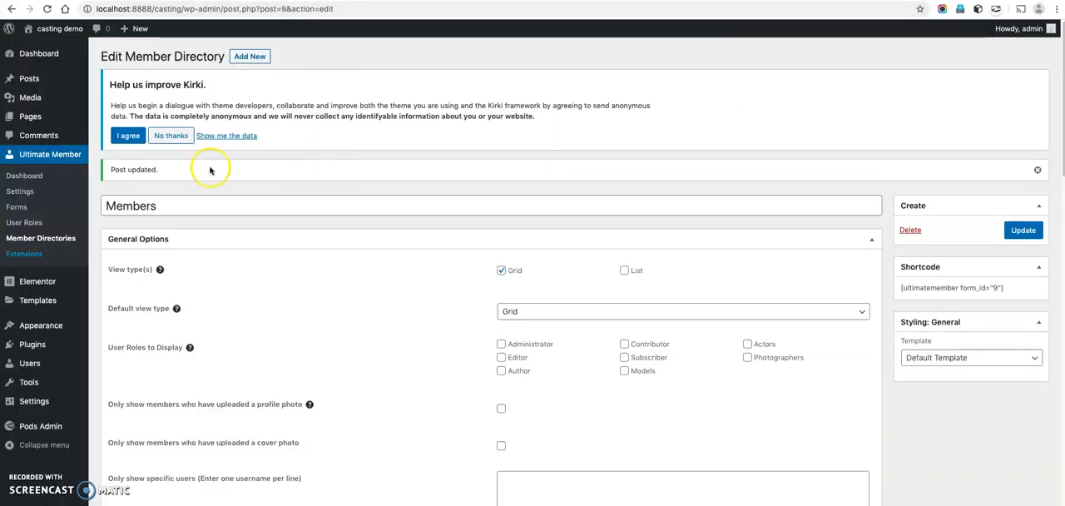
Return to the WordPress admin and open the list of Ultimate Member forms.
{"action": "left_click", "coordinate": [19, 207]}
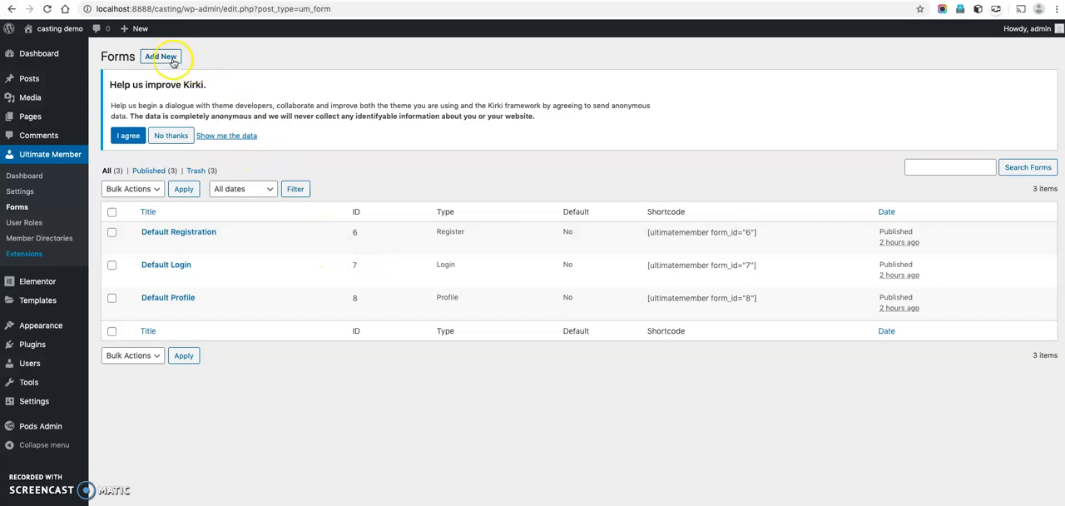
Duplicate the Default Profile form and move the duplicate to the trash.
{"action": "left_click", "coordinate": [202, 312]}
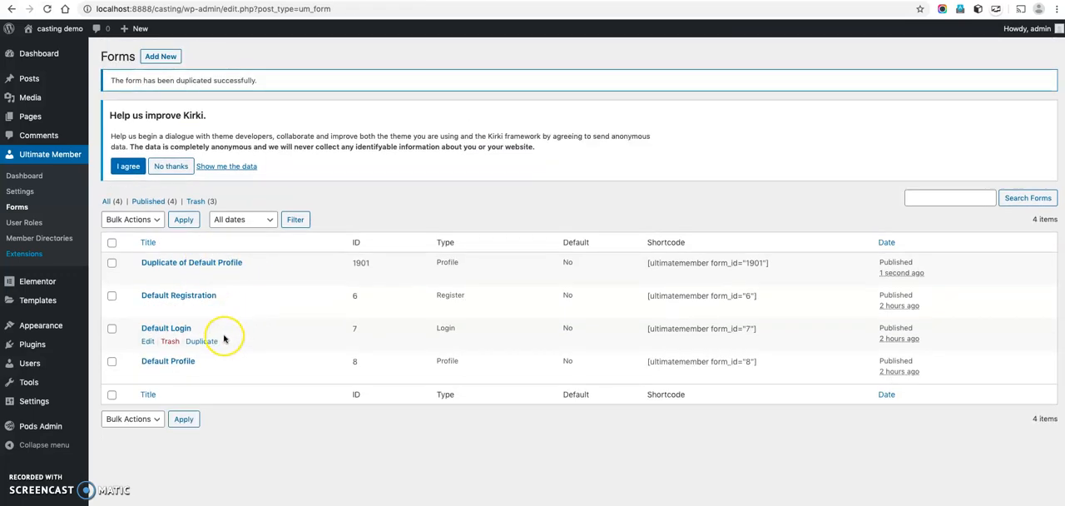
{"action": "mouse_move", "coordinate": [197, 270]}
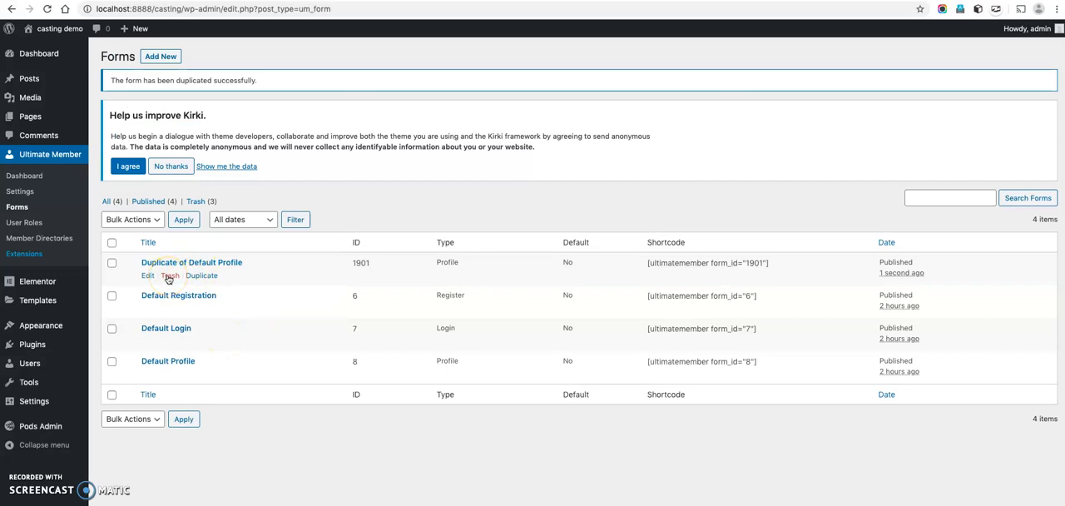
{"action": "left_click", "coordinate": [169, 275]}
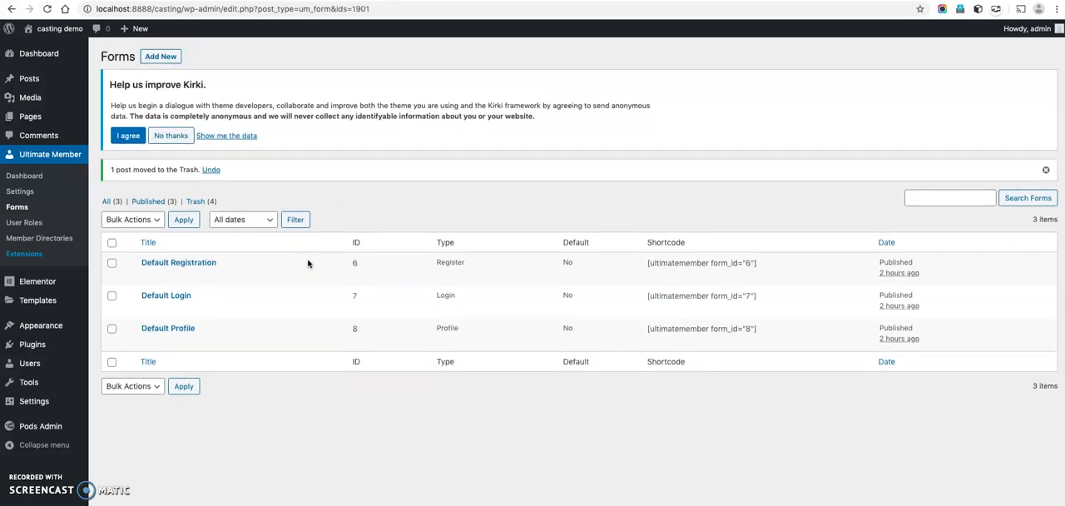
Return from the demo site to the forms list and open the Default Profile form for editing.
{"action": "mouse_move", "coordinate": [192, 283]}
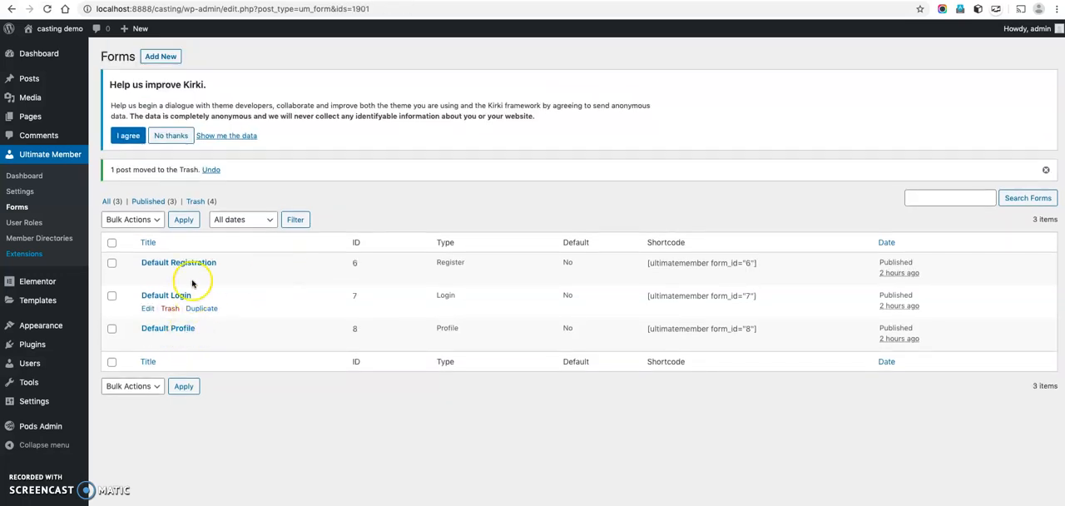
{"action": "mouse_move", "coordinate": [254, 259]}
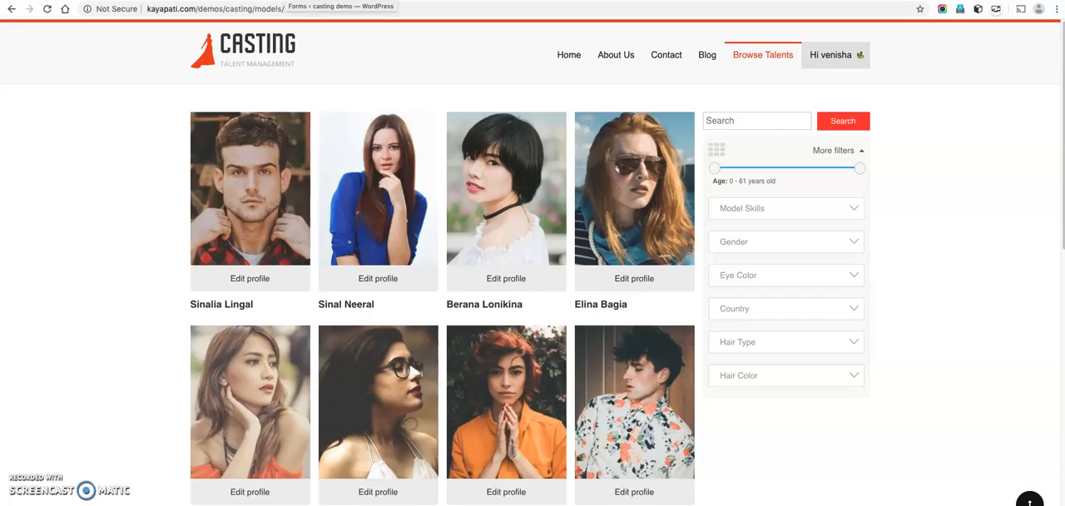
{"action": "left_click", "coordinate": [286, 1]}
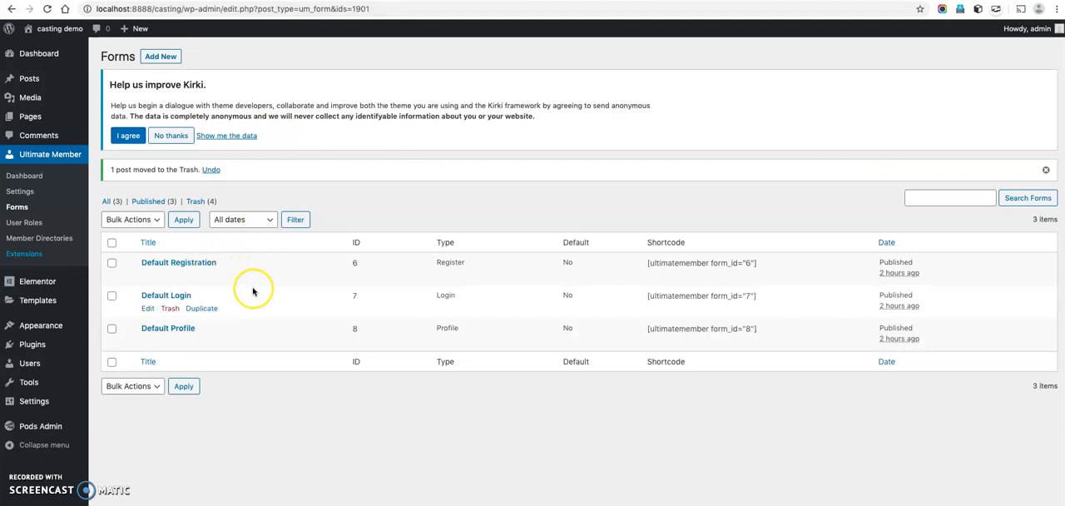
{"action": "left_click", "coordinate": [187, 329]}
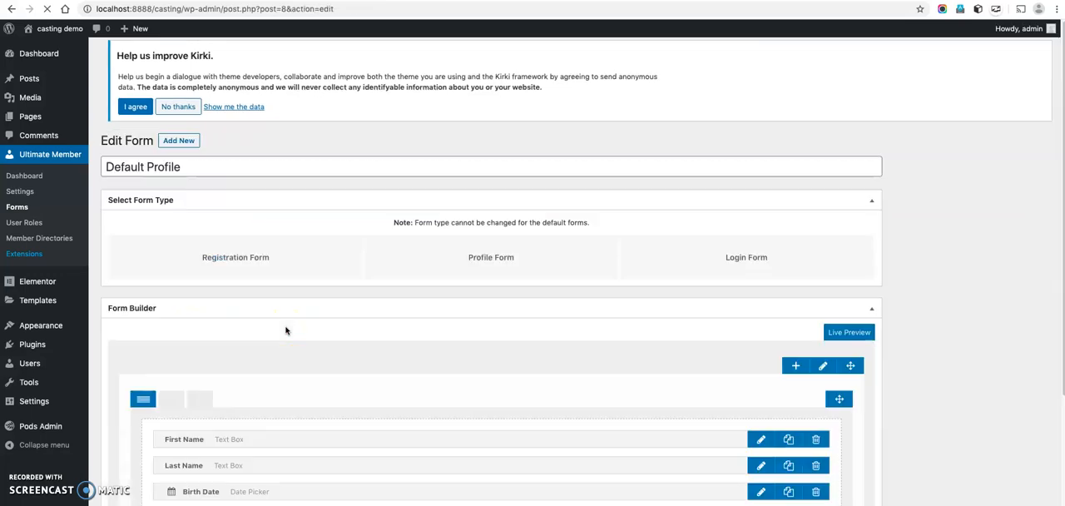
Try a two-column layout for the field row in the form builder and restore the single column.
{"action": "scroll", "coordinate": [285, 330], "scroll_direction": "down", "scroll_amount": 3}
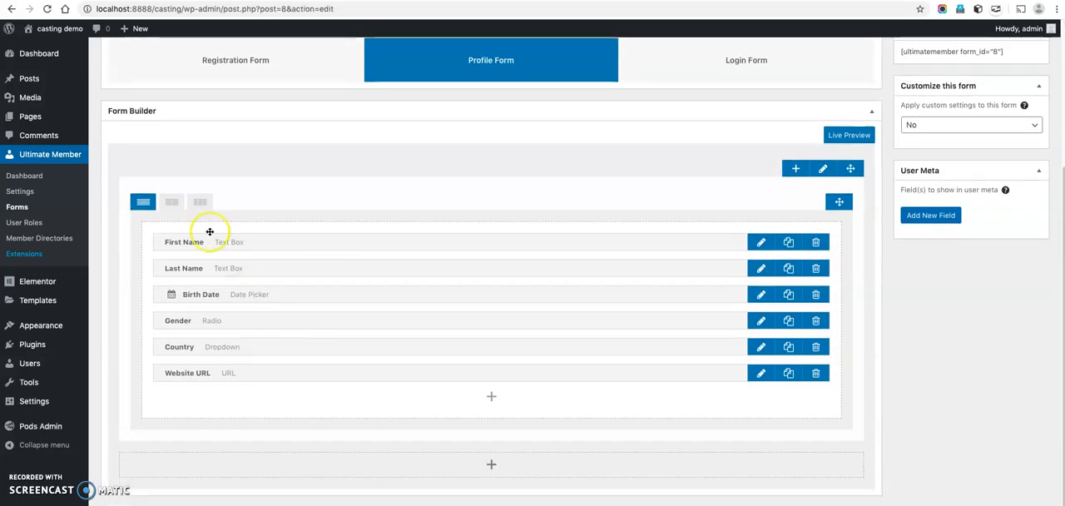
{"action": "left_click", "coordinate": [171, 203]}
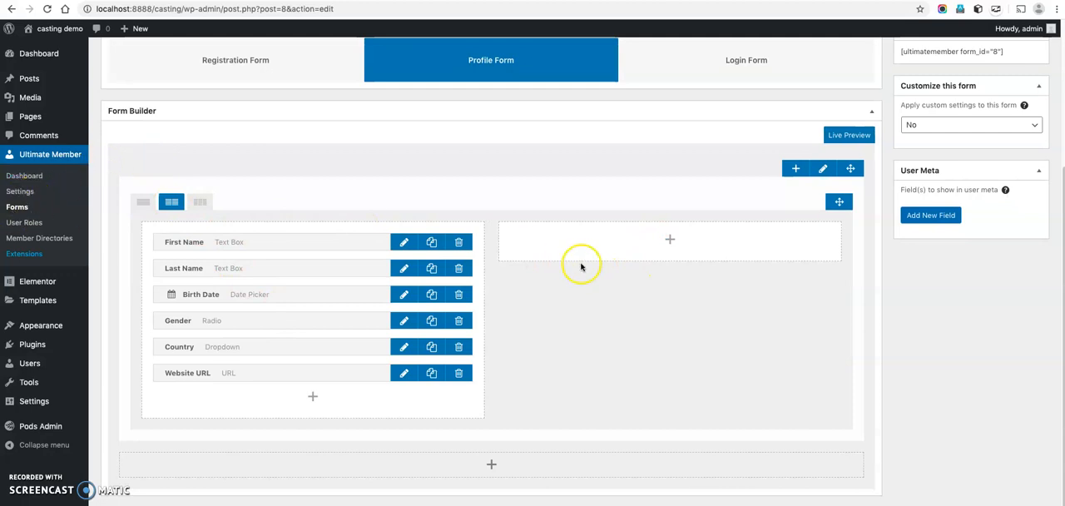
{"action": "scroll", "coordinate": [579, 267], "scroll_direction": "up", "scroll_amount": 1}
{"action": "left_click", "coordinate": [142, 250]}
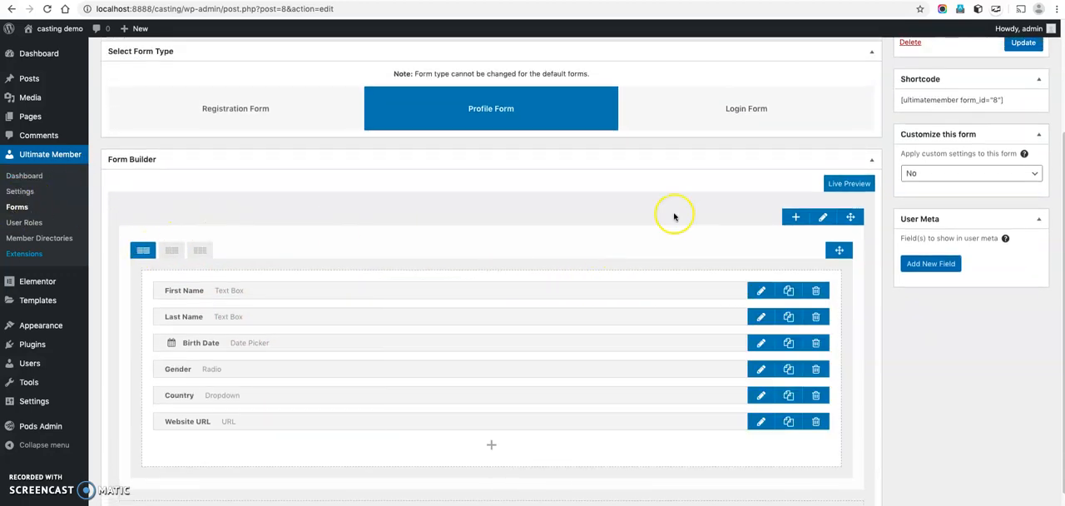
Apply custom settings to the profile form and make it specific to the Administrator, Editor and Author roles.
{"action": "left_click", "coordinate": [982, 177]}
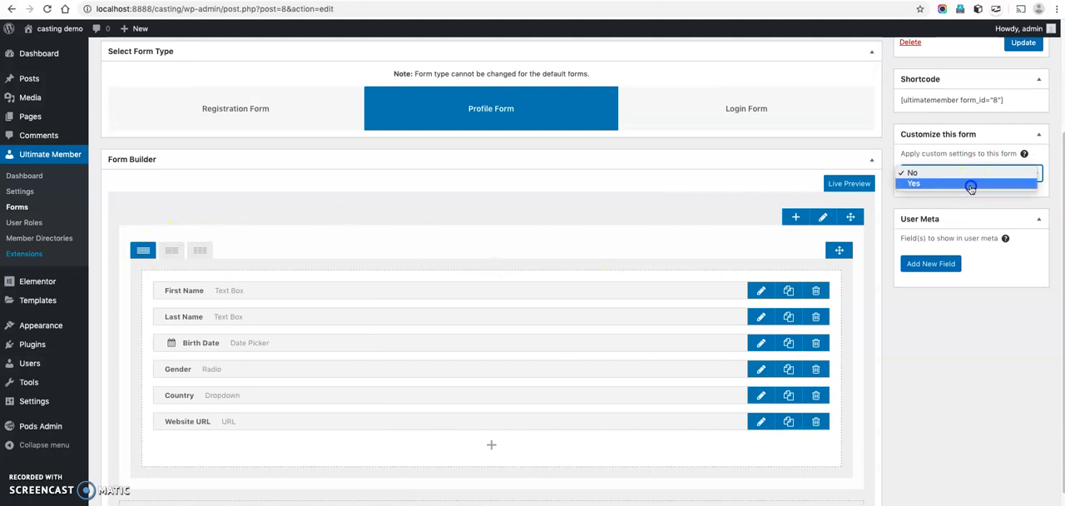
{"action": "left_click", "coordinate": [980, 204]}
{"action": "scroll", "coordinate": [949, 218], "scroll_direction": "up", "scroll_amount": 1}
{"action": "left_click", "coordinate": [947, 228]}
{"action": "left_click", "coordinate": [947, 238], "text": "ctrl"}
{"action": "left_click", "coordinate": [942, 248], "text": "ctrl"}
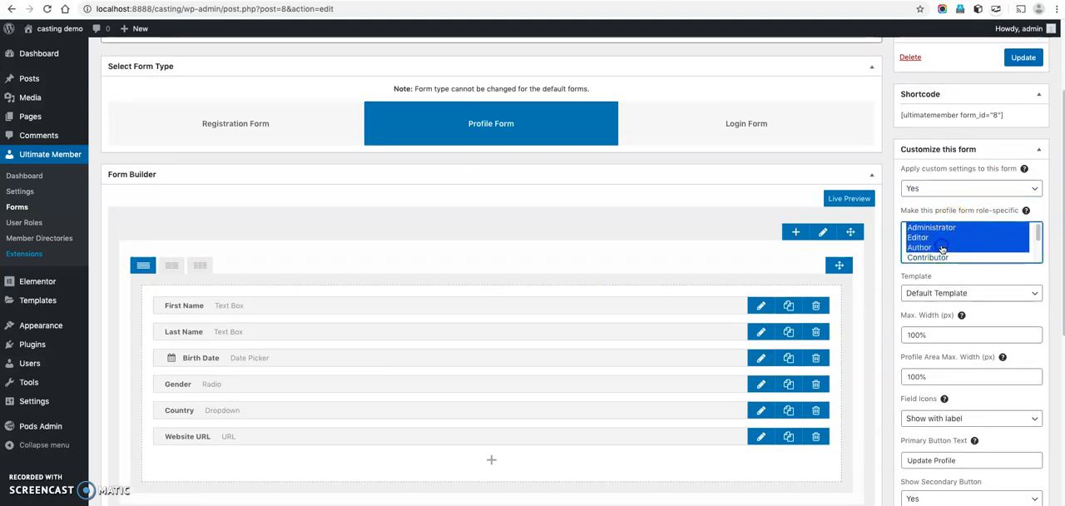
Add Contributor and Subscriber to the roles the Default Profile form applies to, and save the form.
{"action": "left_click", "coordinate": [942, 257], "text": "ctrl"}
{"action": "scroll", "coordinate": [942, 250], "scroll_direction": "down", "scroll_amount": 2}
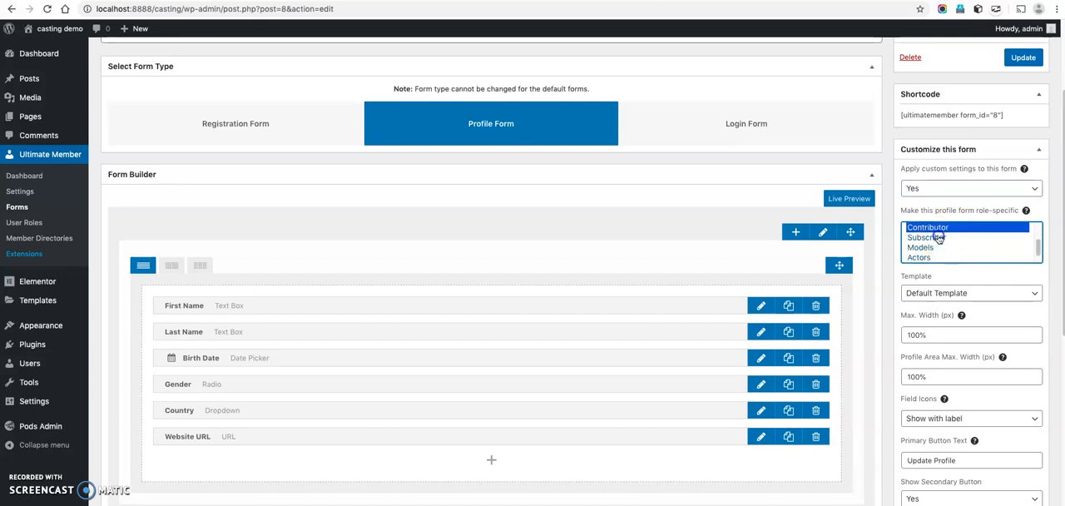
{"action": "left_click", "coordinate": [940, 238], "text": "ctrl"}
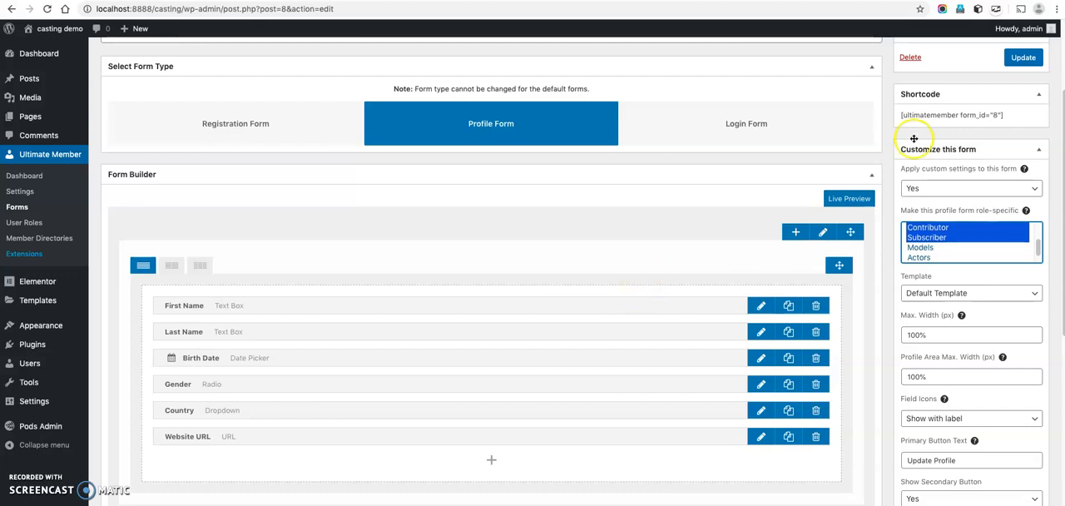
{"action": "left_click", "coordinate": [1022, 57]}
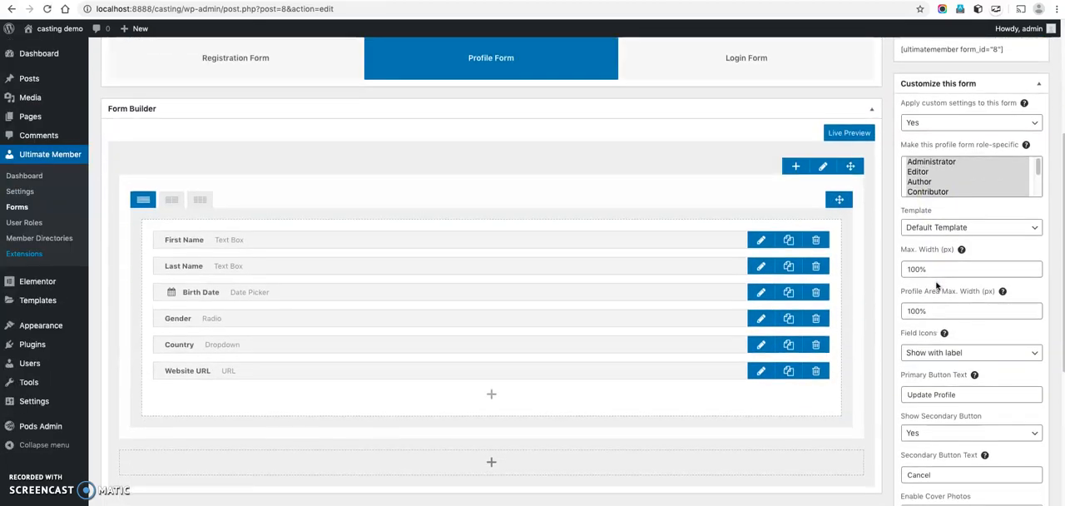
Review the profile form's custom settings, including maximum widths, secondary button, cover photos and the profile photo size options.
{"action": "scroll", "coordinate": [957, 341], "scroll_direction": "down", "scroll_amount": 1}
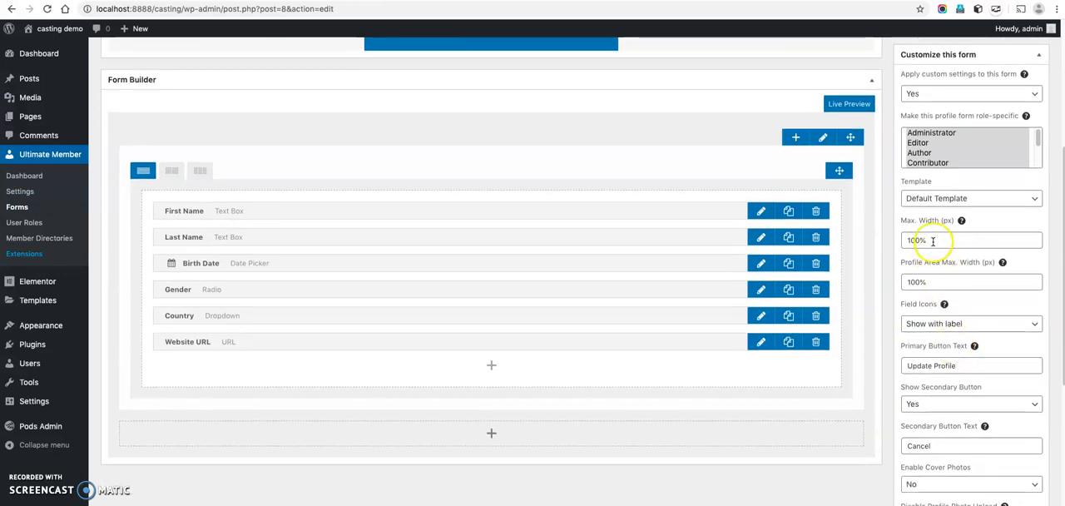
{"action": "left_click_drag", "start_coordinate": [934, 239], "coordinate": [905, 240]}
{"action": "left_click_drag", "start_coordinate": [929, 283], "coordinate": [908, 282]}
{"action": "scroll", "coordinate": [944, 358], "scroll_direction": "down", "scroll_amount": 4}
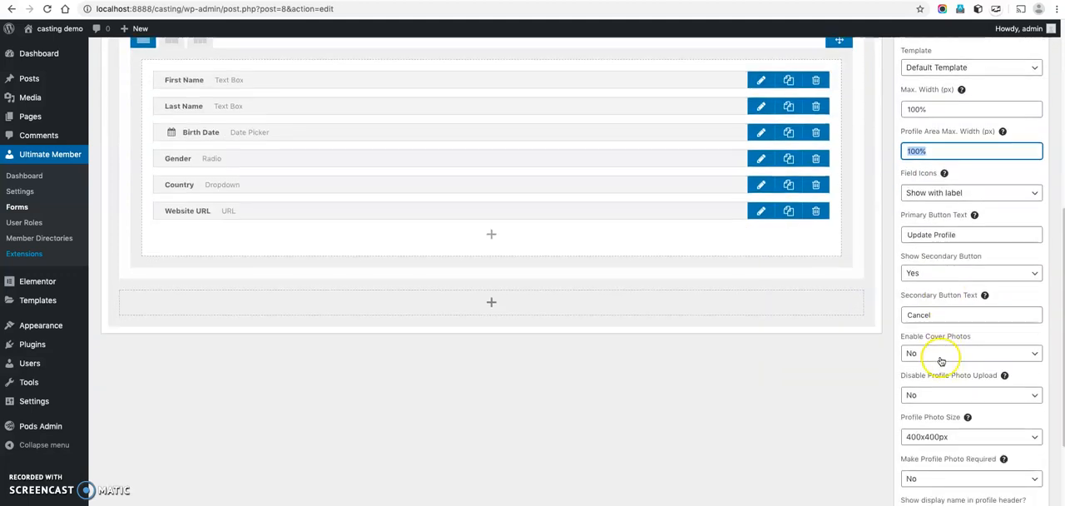
{"action": "scroll", "coordinate": [941, 360], "scroll_direction": "down", "scroll_amount": 4}
{"action": "left_click", "coordinate": [949, 298]}
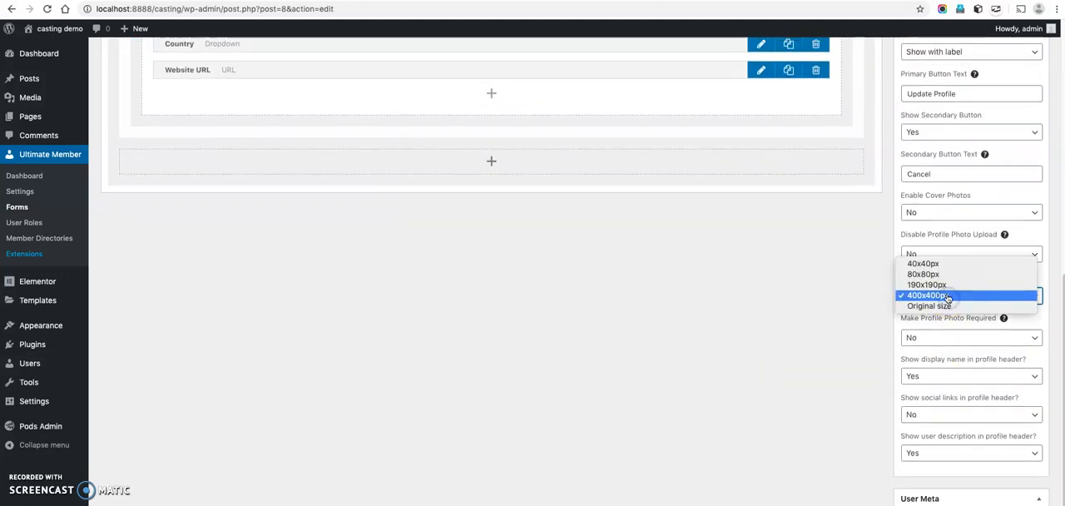
{"action": "left_click", "coordinate": [947, 296]}
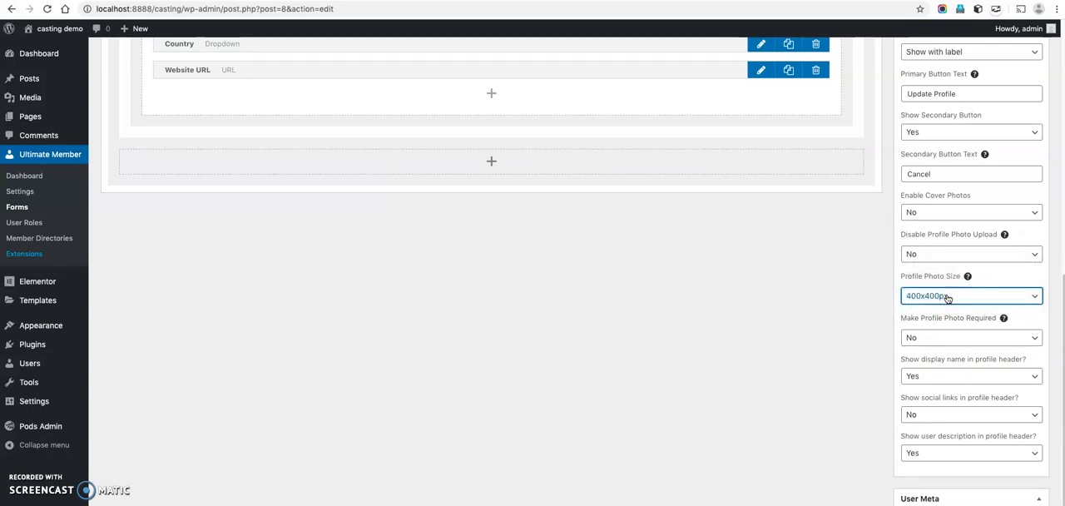
{"action": "left_click", "coordinate": [948, 297]}
{"action": "left_click", "coordinate": [947, 296]}
Save the Default Profile form again with its current settings.
{"action": "scroll", "coordinate": [952, 363], "scroll_direction": "up", "scroll_amount": 10}
{"action": "left_click", "coordinate": [1022, 233]}
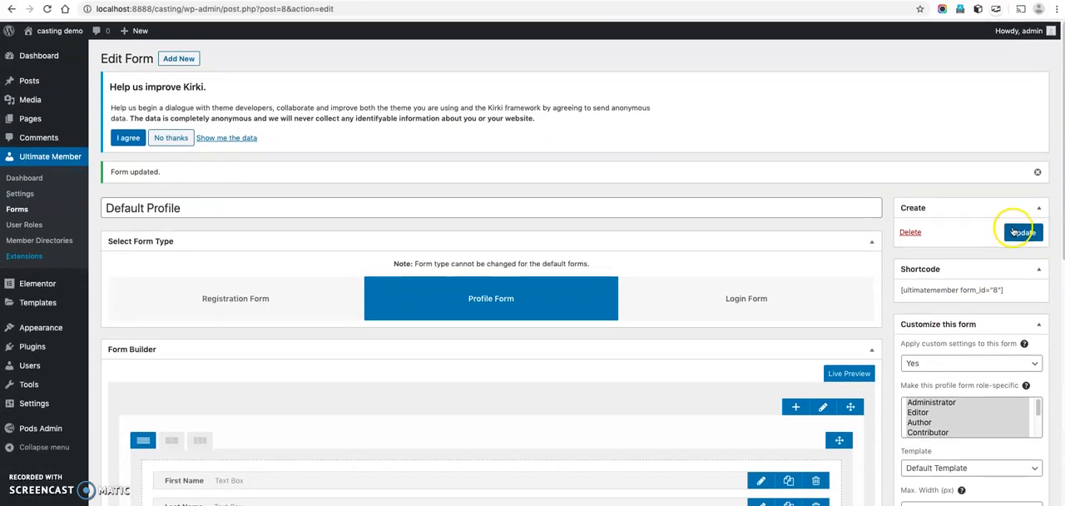
{"action": "left_click", "coordinate": [1015, 233]}
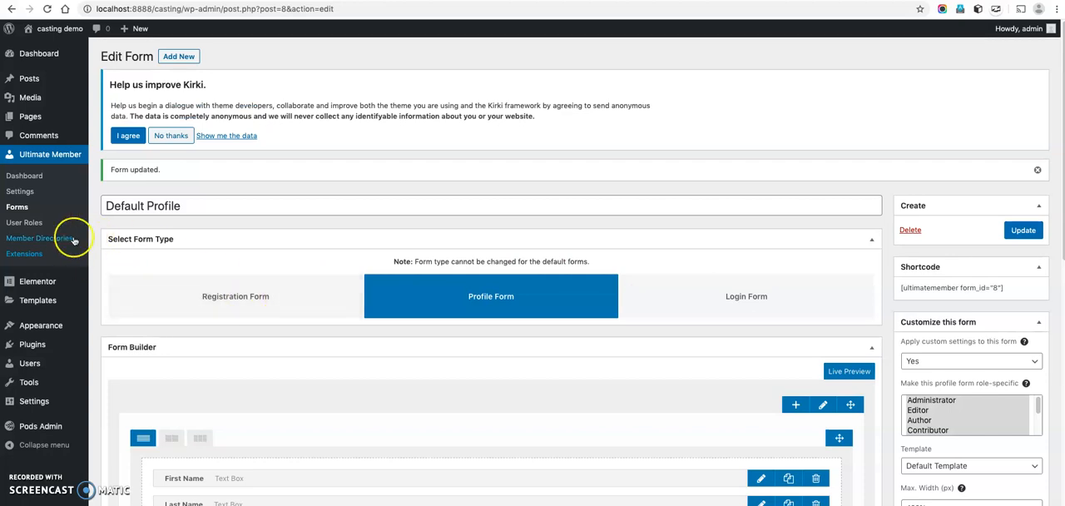
Duplicate the Default Profile form from the forms list and retitle the copy Models.
{"action": "scroll", "coordinate": [293, 292], "scroll_direction": "down", "scroll_amount": 2}
{"action": "scroll", "coordinate": [294, 293], "scroll_direction": "down", "scroll_amount": 3}
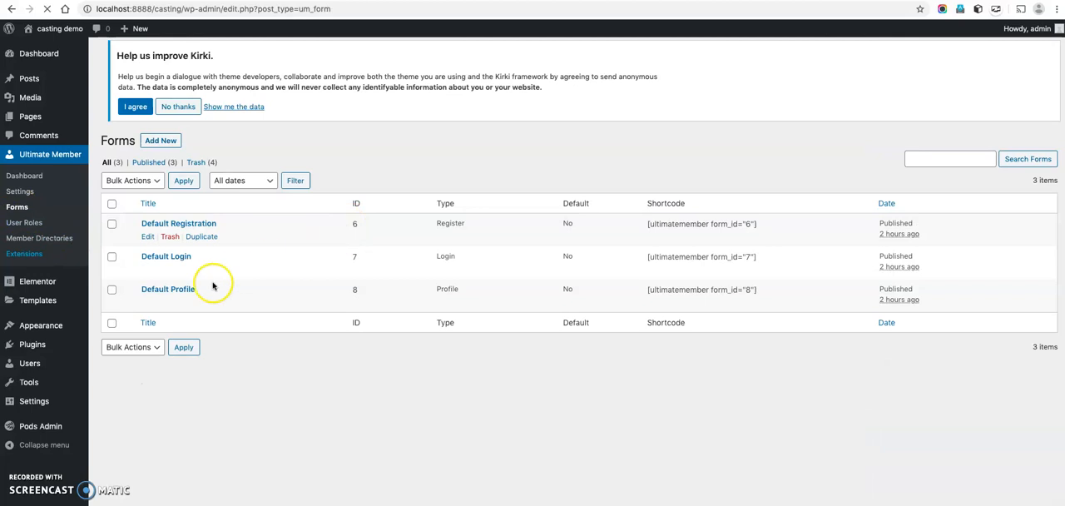
{"action": "left_click", "coordinate": [200, 312]}
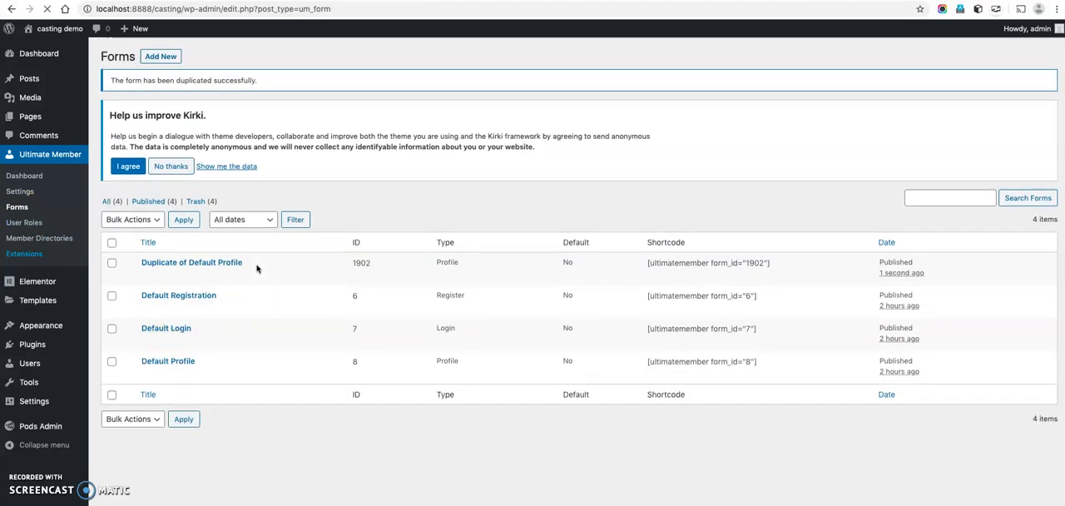
{"action": "left_click", "coordinate": [223, 263]}
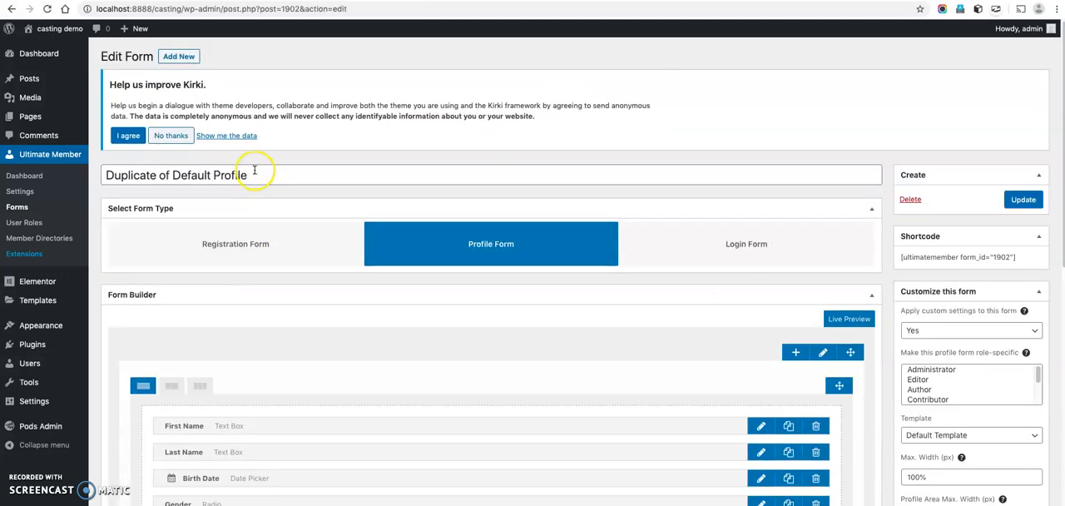
{"action": "left_click_drag", "start_coordinate": [255, 171], "coordinate": [119, 173]}
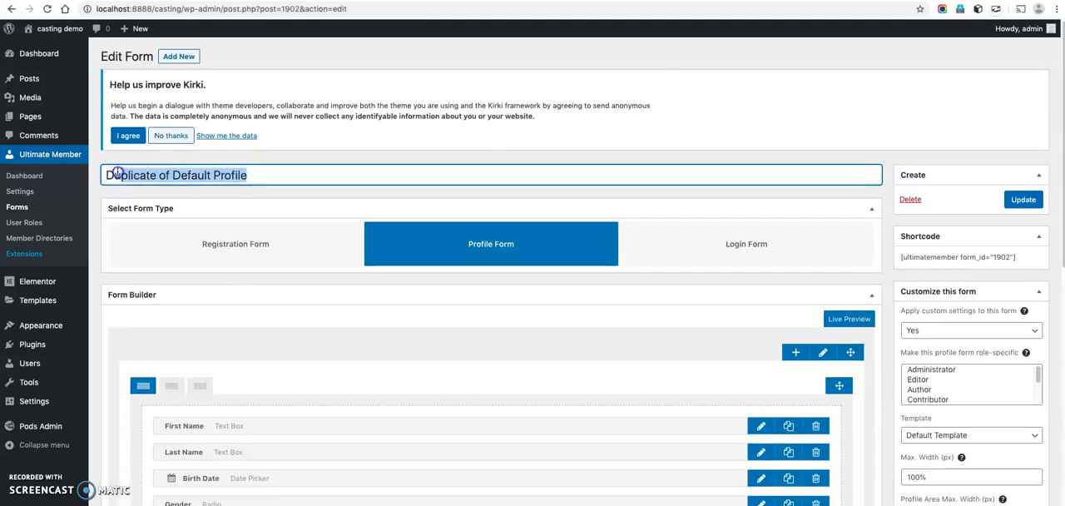
{"action": "type", "text": "Models"}
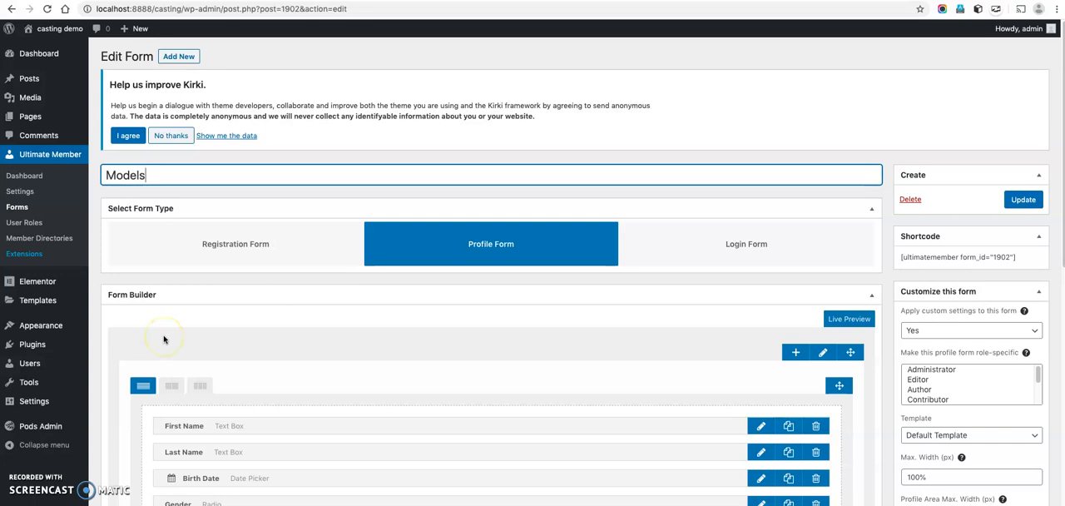
Switch the Models form's field row to two columns and start a new checkbox field in the empty column.
{"action": "scroll", "coordinate": [164, 339], "scroll_direction": "down", "scroll_amount": 3}
{"action": "left_click", "coordinate": [172, 252]}
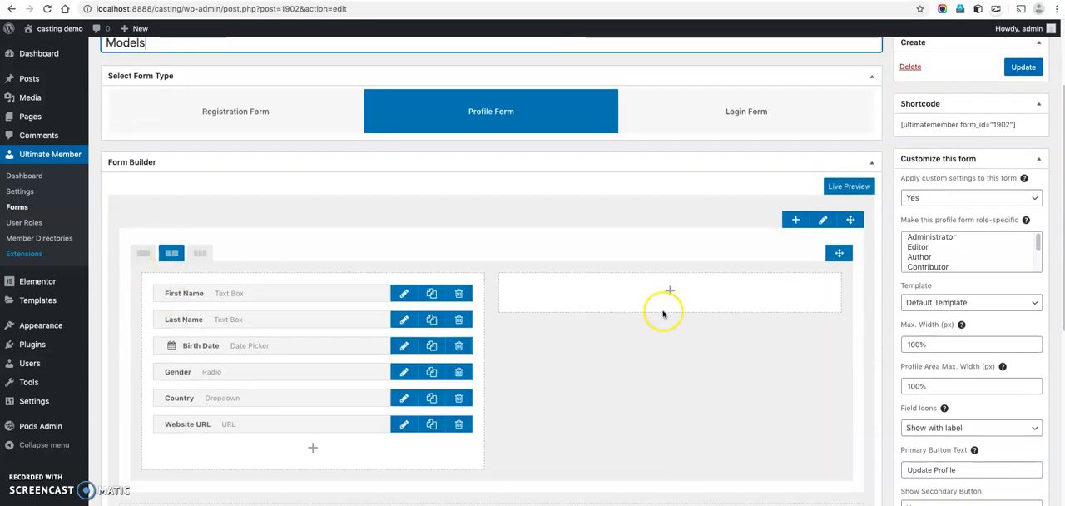
{"action": "left_click", "coordinate": [670, 290]}
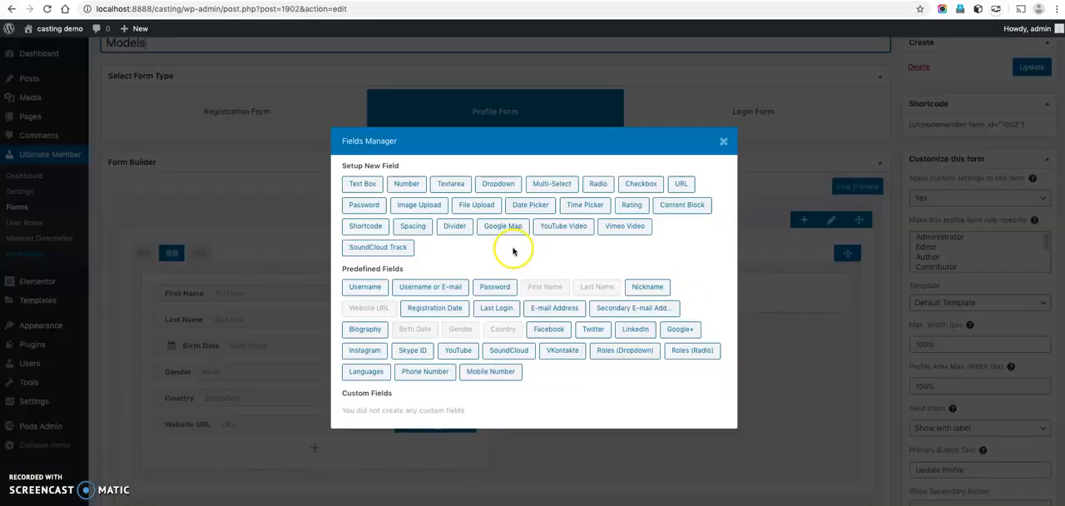
{"action": "left_click", "coordinate": [637, 184]}
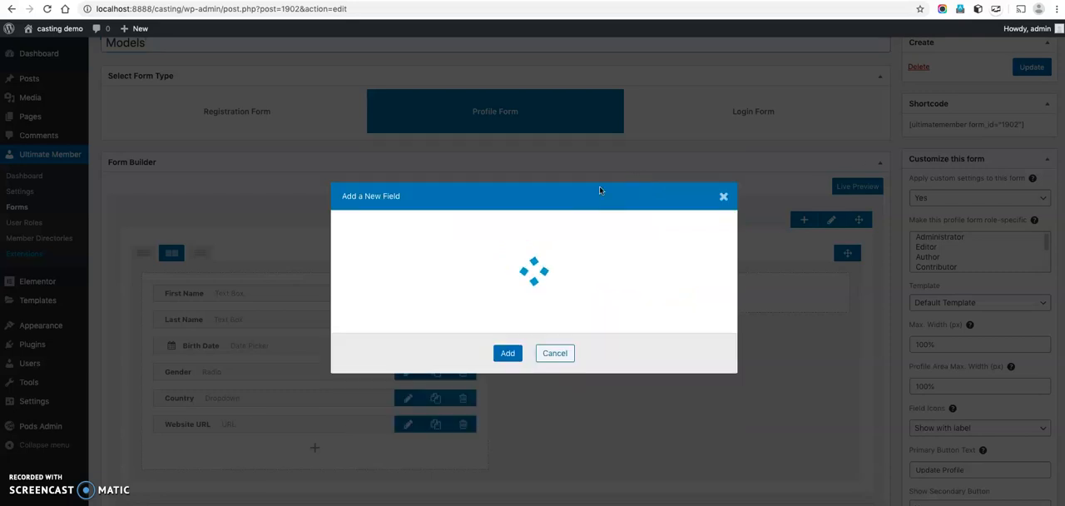
Title the new checkbox field Model Type and give it the meta key model_type.
{"action": "left_click", "coordinate": [449, 164]}
{"action": "type", "text": "Model Type"}
{"action": "key", "text": "Tab"}
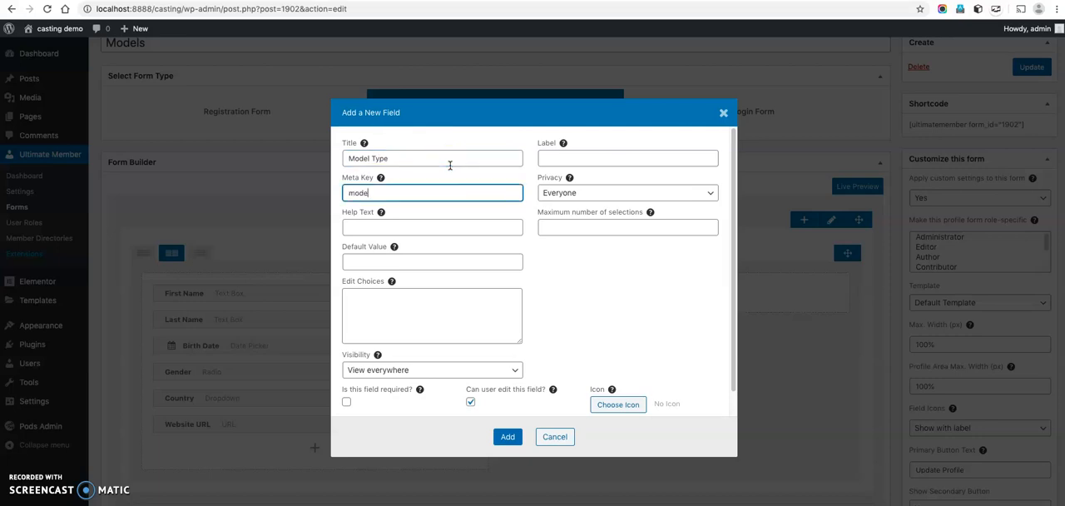
{"action": "type", "text": "model_ty"}
{"action": "key", "text": "Tab"}
{"action": "key", "text": "Tab"}
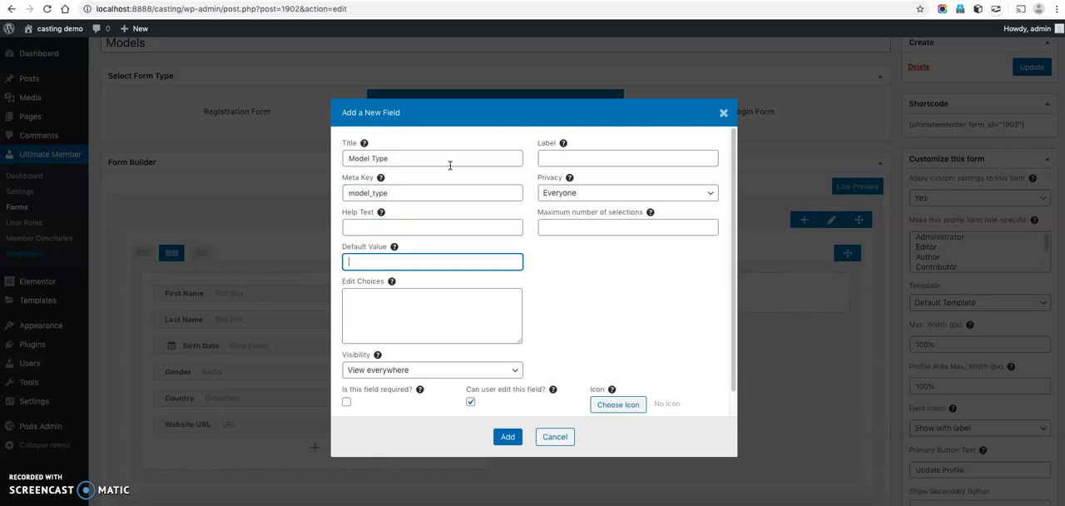
{"action": "left_click", "coordinate": [431, 227]}
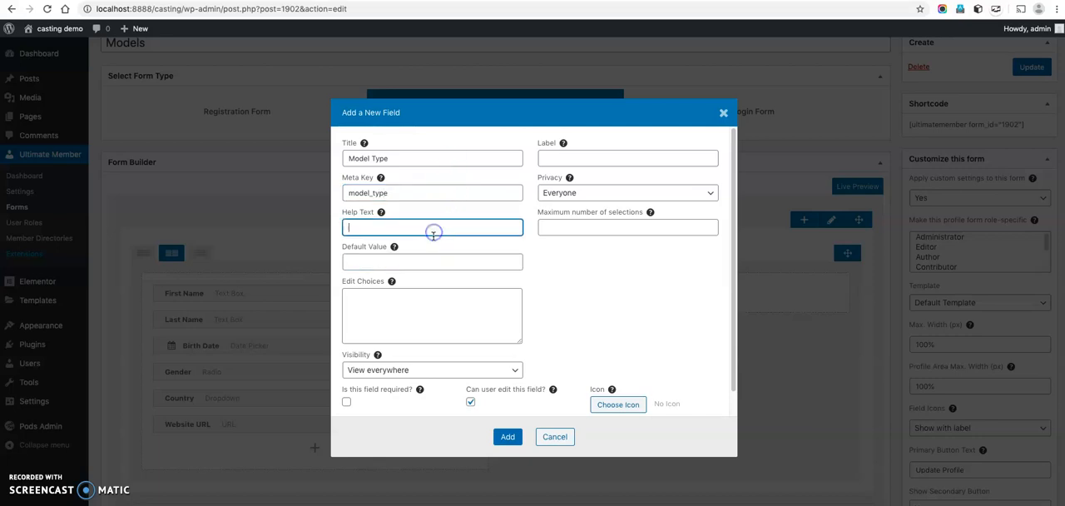
Enter Catwalk Models and Fitness Models as the choices for the Model Type field.
{"action": "left_click", "coordinate": [423, 314]}
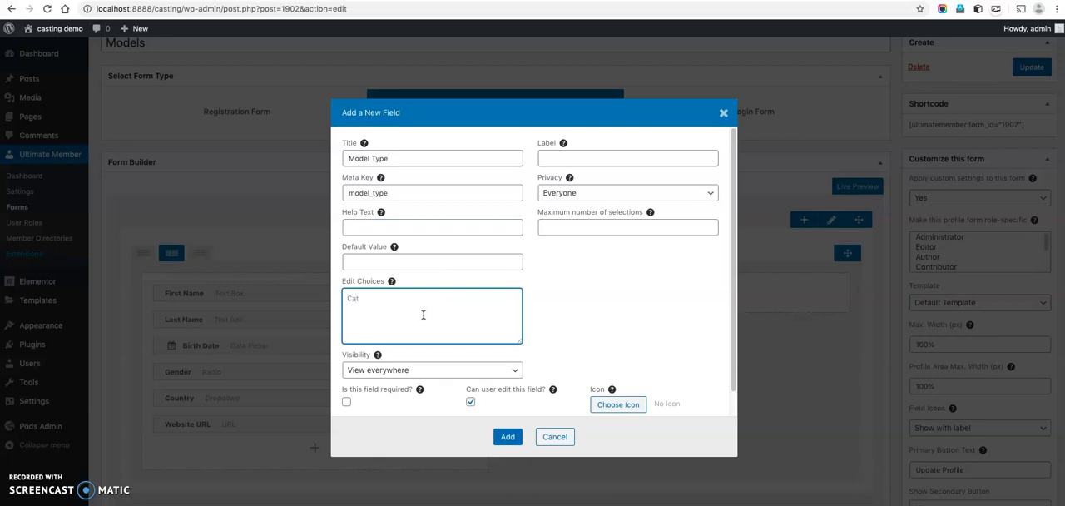
{"action": "type", "text": "Catwa"}
{"action": "type", "text": "Fitness Models"}
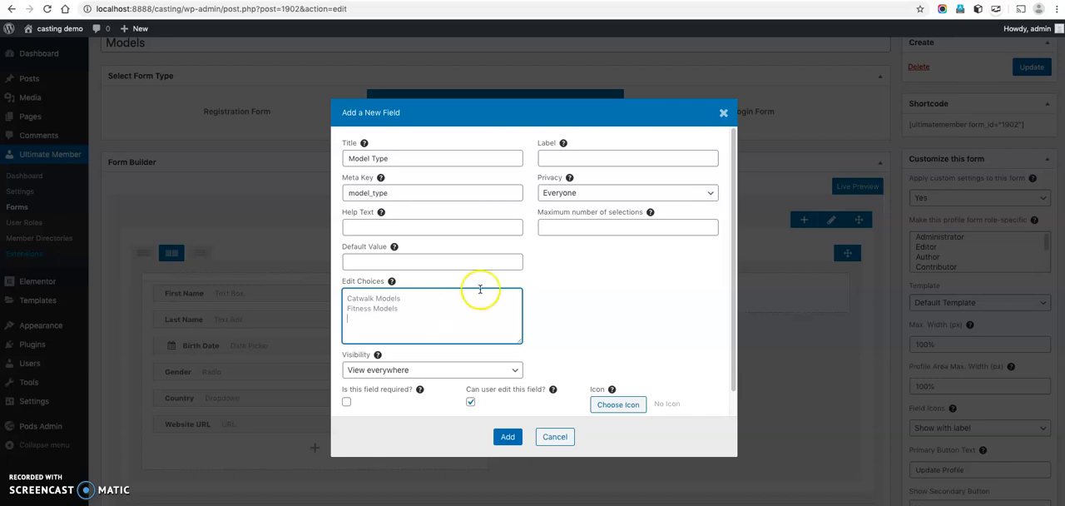
Label the field Model Types, limit it to a maximum of 2 selections, and add it to the form.
{"action": "left_click", "coordinate": [586, 157]}
{"action": "type", "text": "M"}
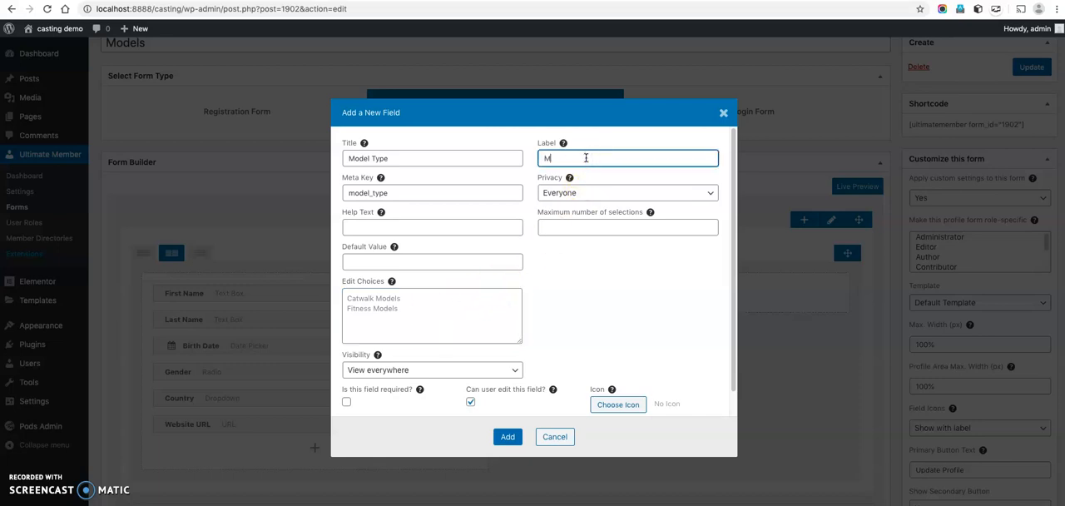
{"action": "type", "text": "odel Type"}
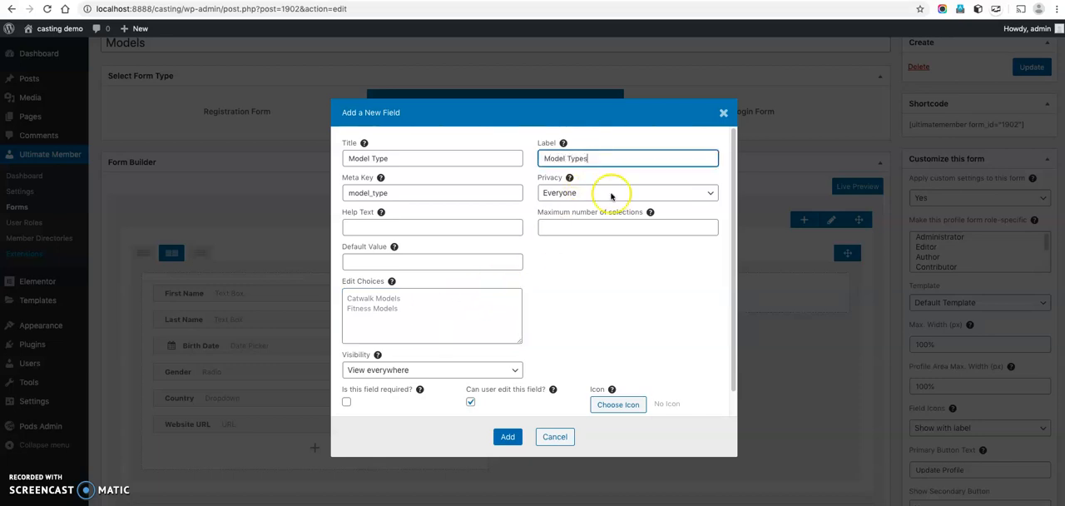
{"action": "type", "text": "s"}
{"action": "left_click", "coordinate": [636, 226]}
{"action": "type", "text": "2"}
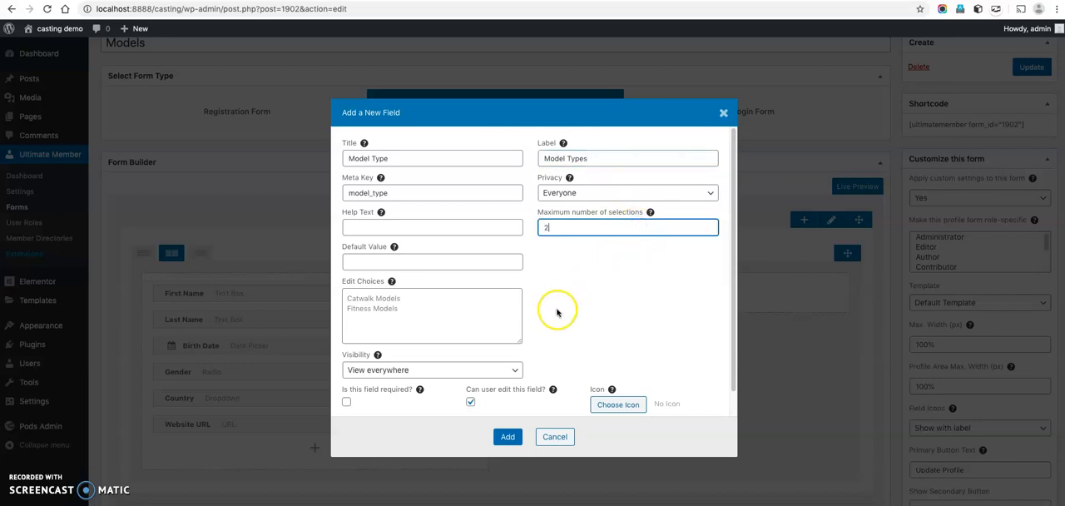
{"action": "left_click", "coordinate": [505, 436]}
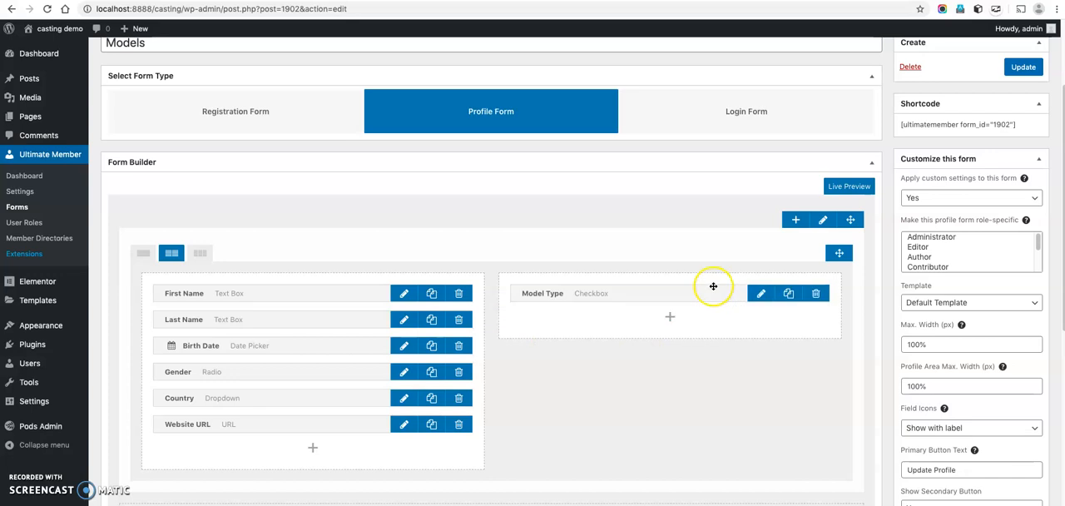
Start a new dropdown field below Model Type with the title Eye Color and the meta key eye_color.
{"action": "left_click", "coordinate": [672, 323]}
{"action": "left_click", "coordinate": [497, 181]}
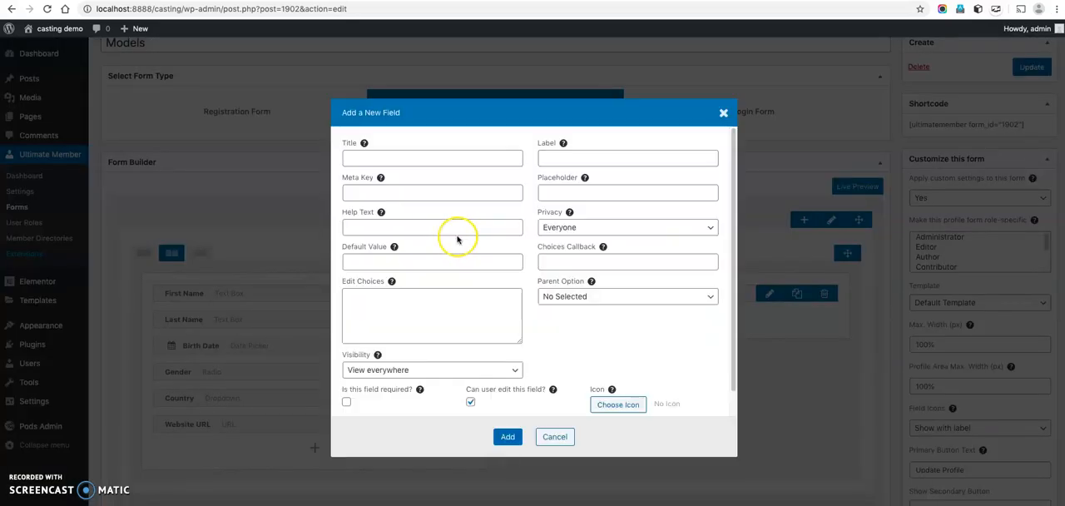
{"action": "left_click", "coordinate": [435, 159]}
{"action": "type", "text": "Ey"}
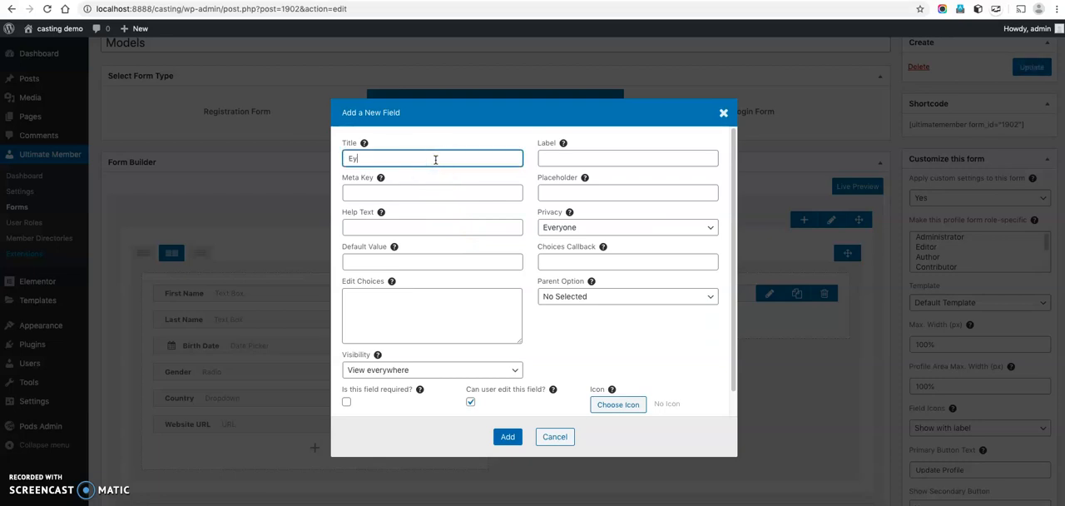
{"action": "type", "text": "e Color"}
{"action": "key", "text": "Tab"}
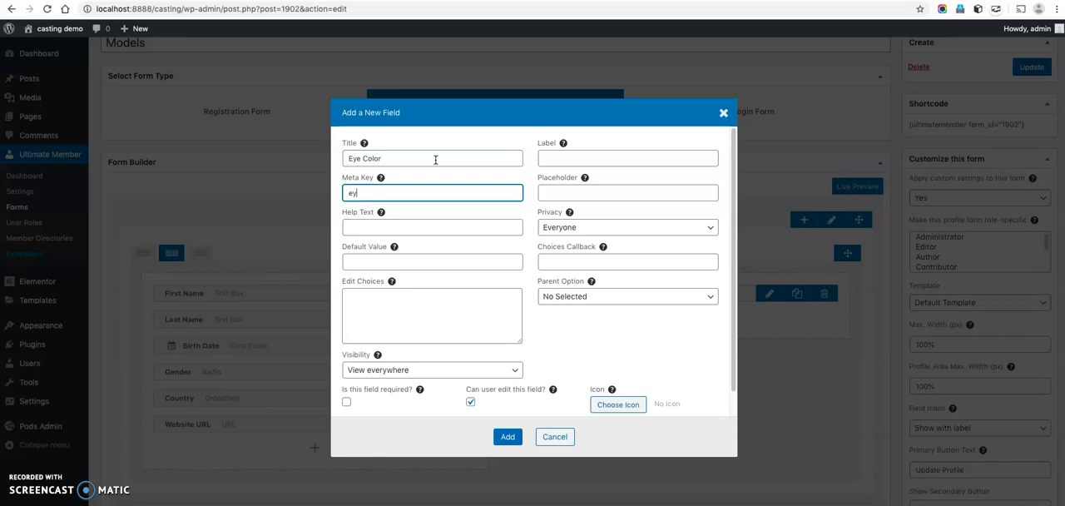
{"action": "key", "text": "Tab"}
Give the dropdown the choices Black, Blue, Green and Yellow and the label Eye Color, and add it to the form.
{"action": "left_click", "coordinate": [444, 313]}
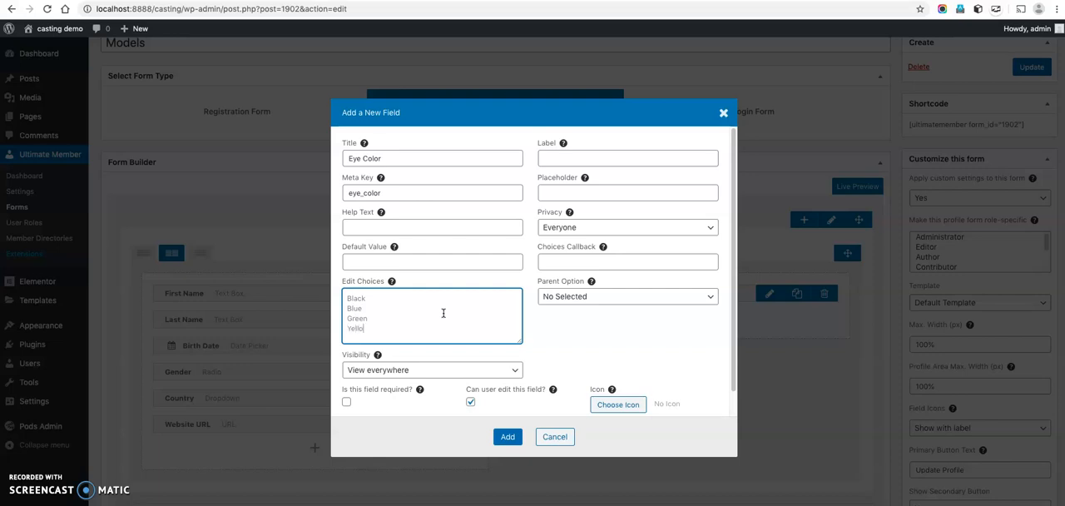
{"action": "left_click", "coordinate": [622, 162]}
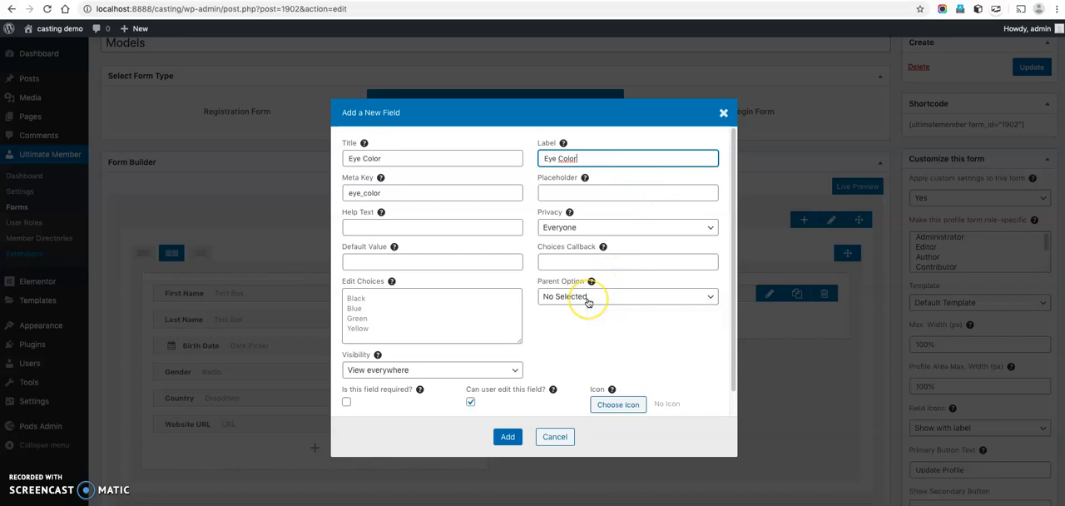
{"action": "scroll", "coordinate": [520, 391], "scroll_direction": "down", "scroll_amount": 1}
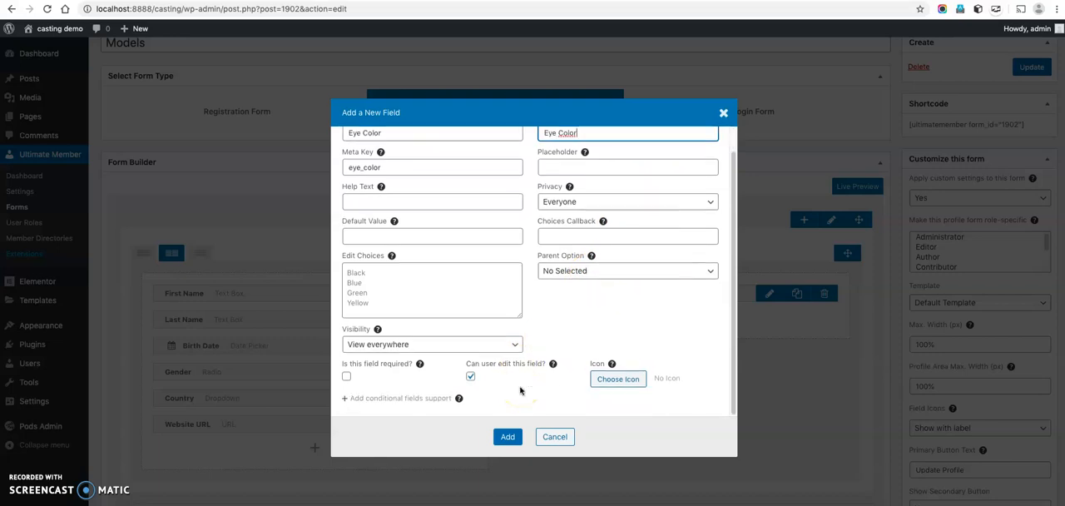
{"action": "left_click", "coordinate": [508, 437]}
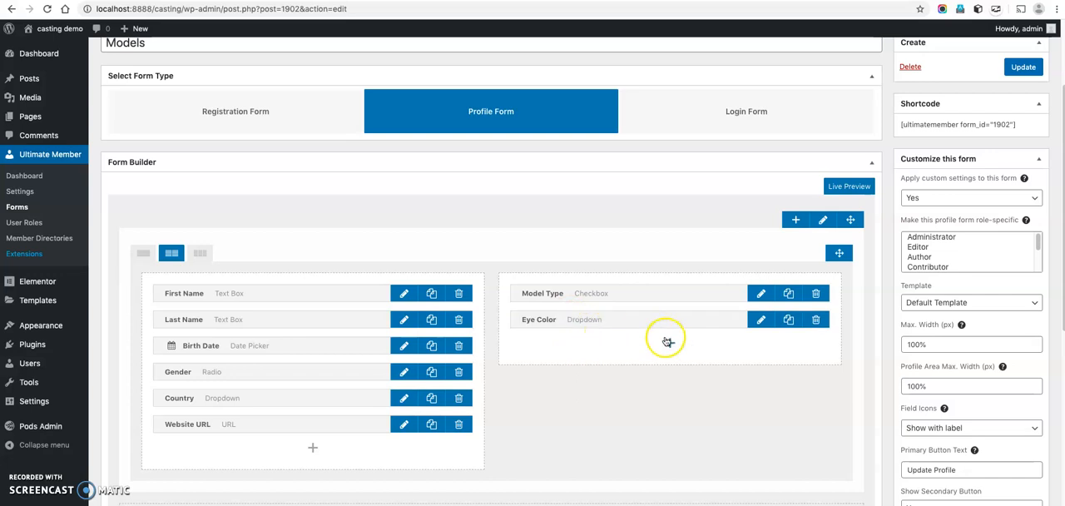
{"action": "left_click", "coordinate": [670, 342]}
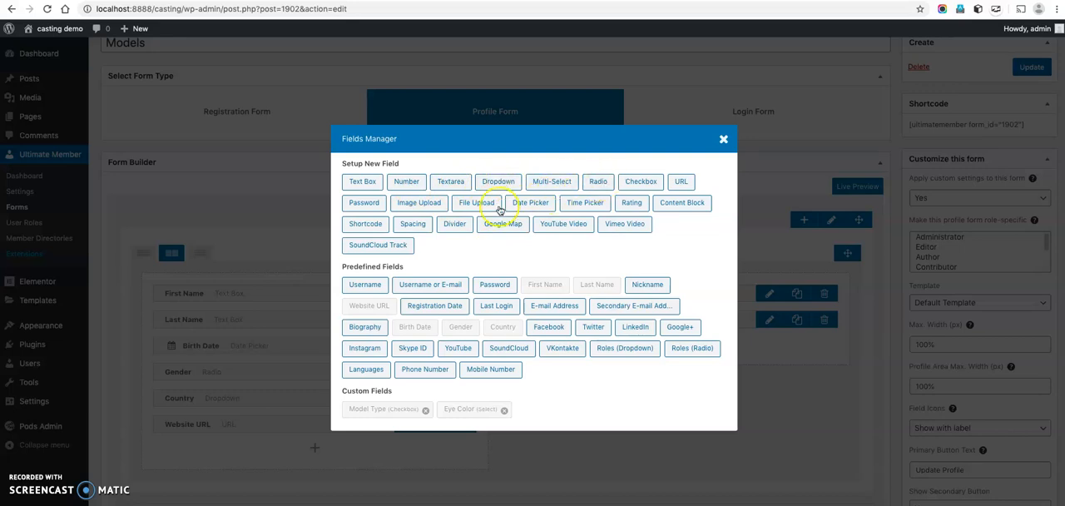
{"action": "left_click", "coordinate": [723, 140]}
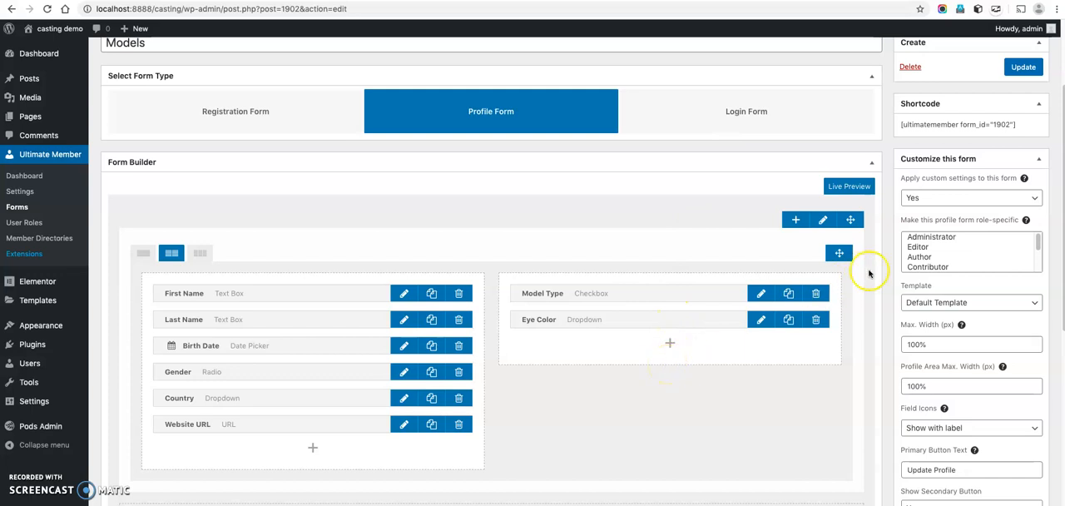
Make the Models profile form specific to the Models role and save the form.
{"action": "scroll", "coordinate": [957, 256], "scroll_direction": "down", "scroll_amount": 3}
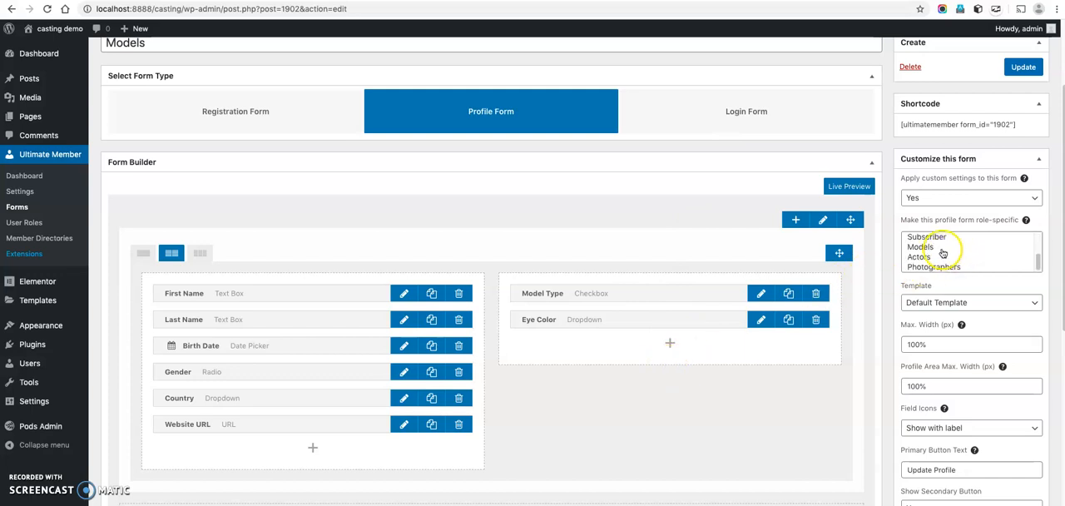
{"action": "left_click", "coordinate": [943, 247]}
{"action": "left_click", "coordinate": [1022, 68]}
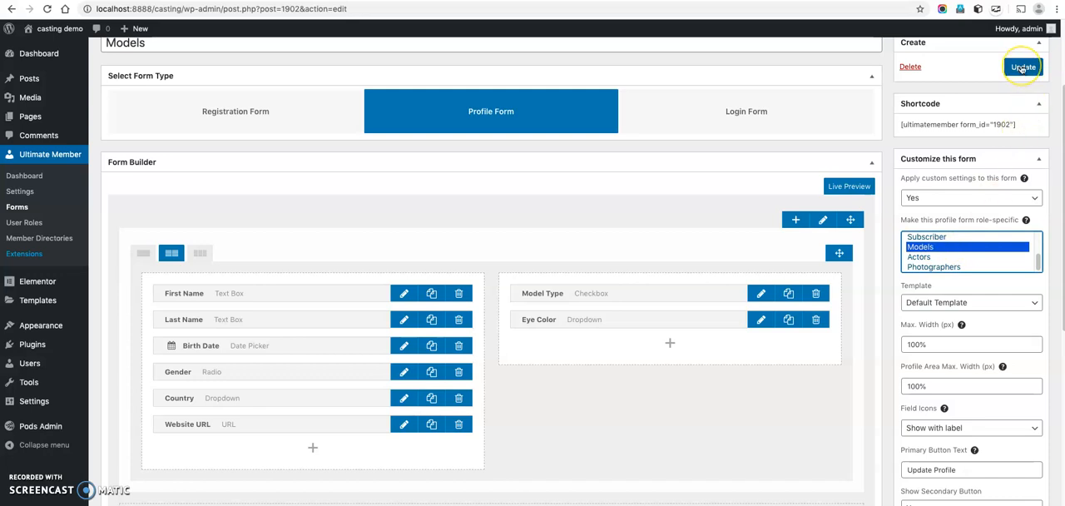
{"action": "scroll", "coordinate": [974, 358], "scroll_direction": "down", "scroll_amount": 3}
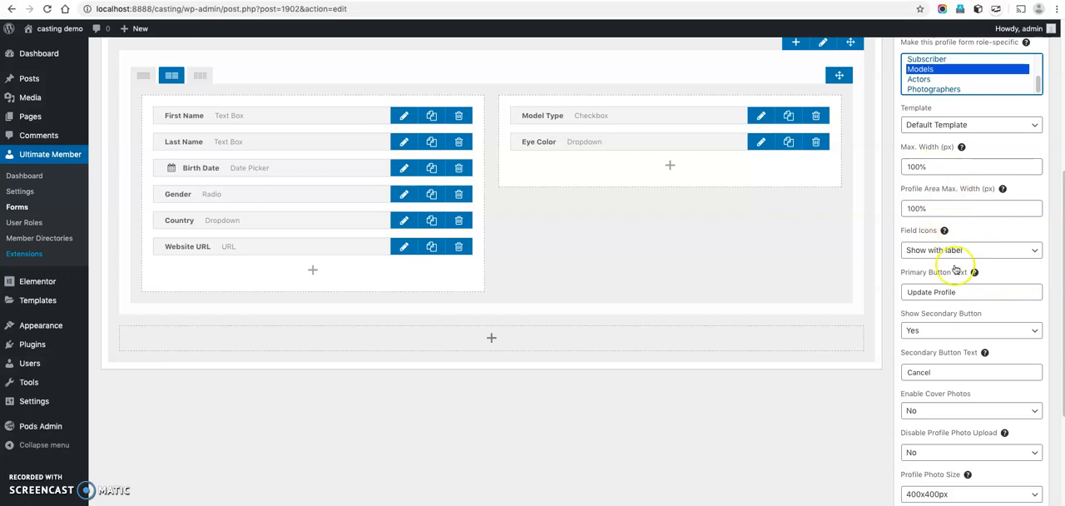
{"action": "scroll", "coordinate": [951, 372], "scroll_direction": "down", "scroll_amount": 2}
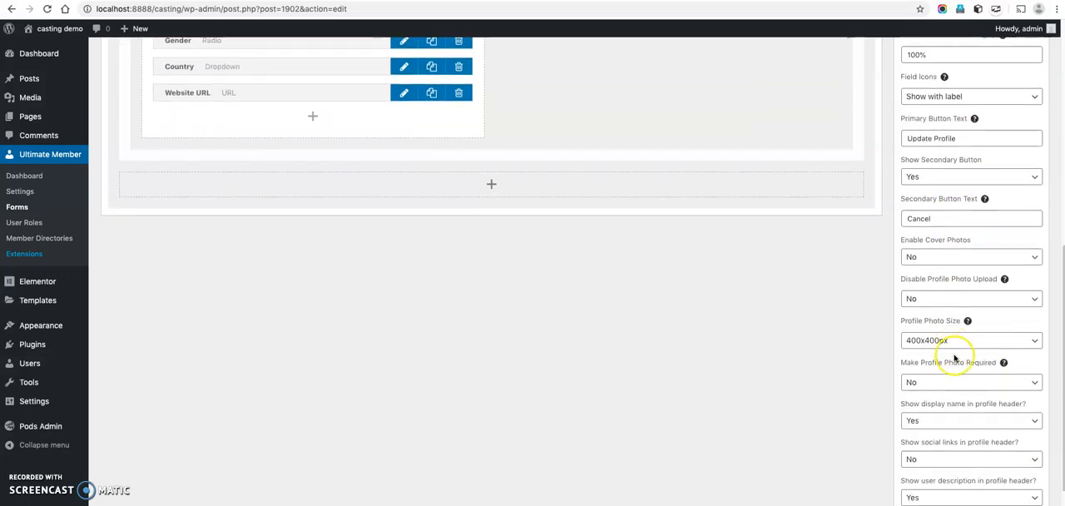
{"action": "scroll", "coordinate": [955, 357], "scroll_direction": "up", "scroll_amount": 4}
{"action": "scroll", "coordinate": [959, 388], "scroll_direction": "up", "scroll_amount": 3}
{"action": "left_click", "coordinate": [1023, 114]}
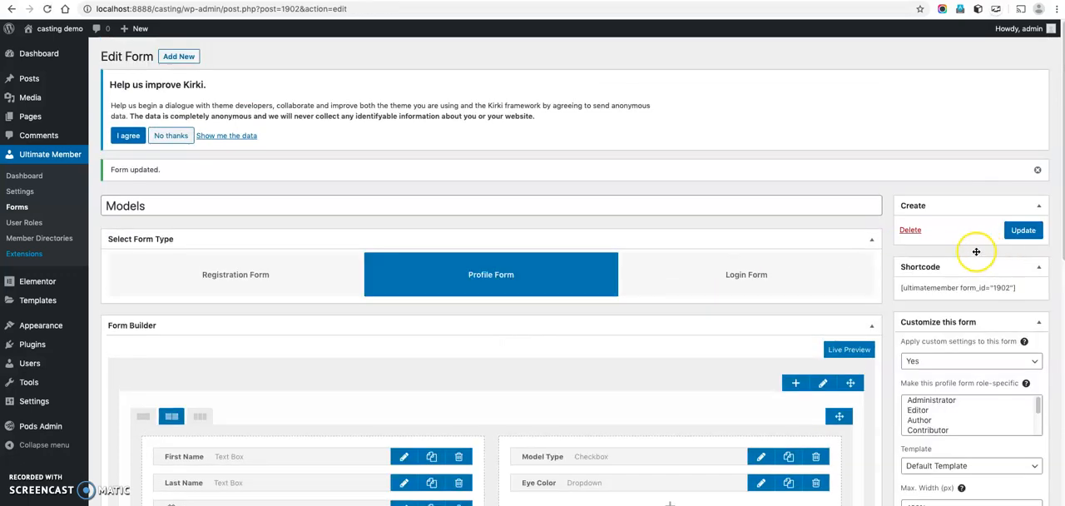
Copy the shortcode of the Models form.
{"action": "left_click_drag", "start_coordinate": [899, 288], "coordinate": [1041, 296]}
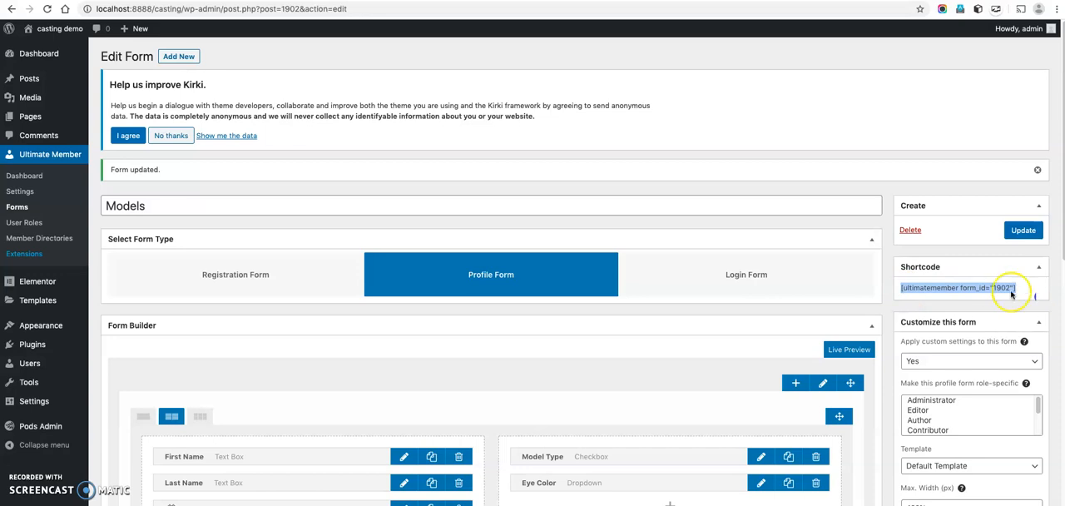
{"action": "right_click", "coordinate": [1005, 289]}
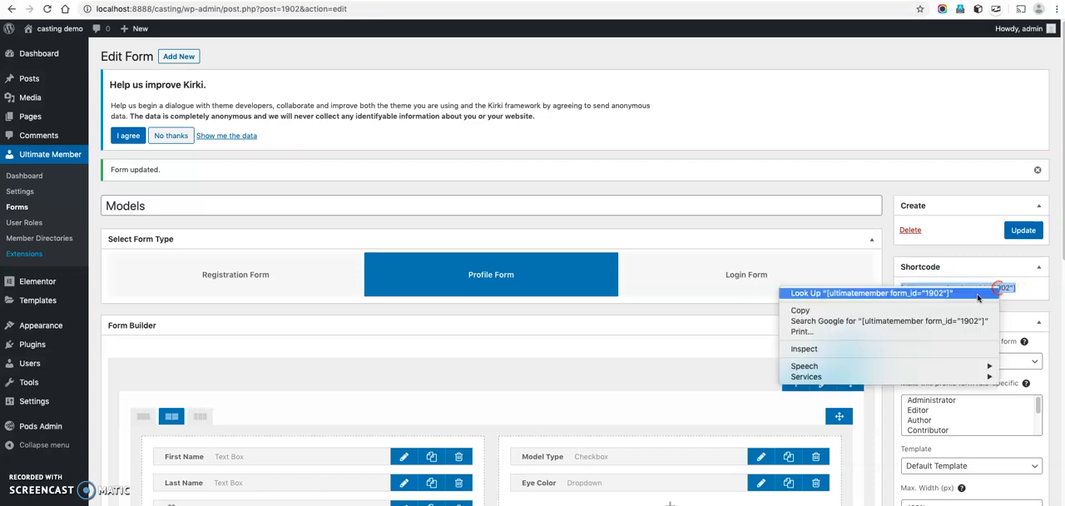
{"action": "left_click", "coordinate": [925, 314]}
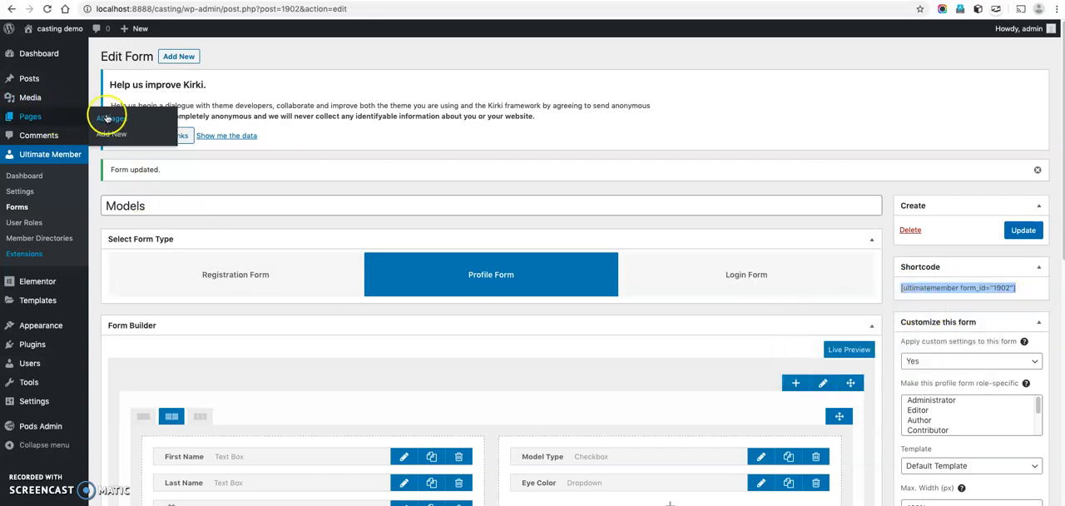
Open the User Profile page, paste the copied shortcode after the existing one, and update the page.
{"action": "left_click", "coordinate": [106, 118]}
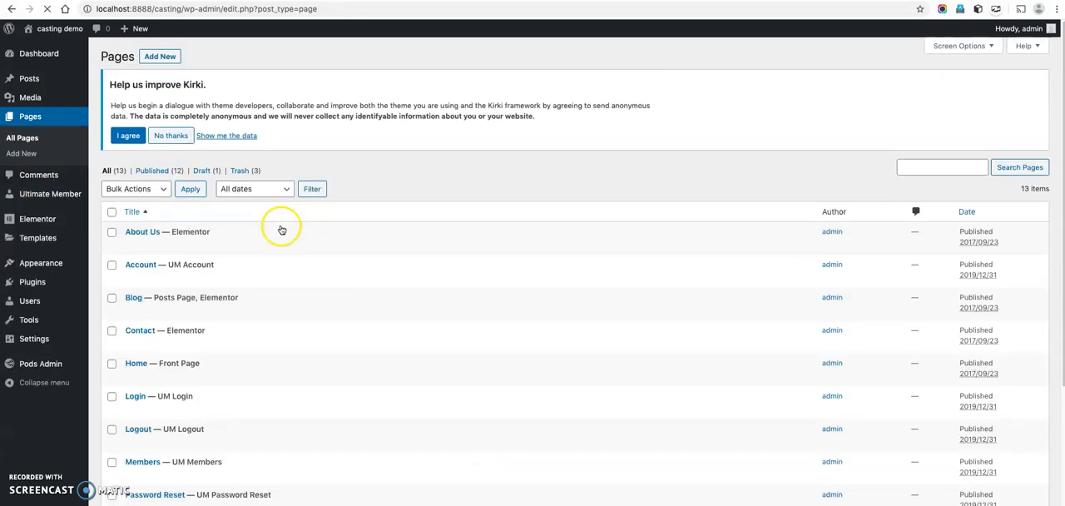
{"action": "scroll", "coordinate": [281, 230], "scroll_direction": "down", "scroll_amount": 5}
{"action": "left_click", "coordinate": [149, 420]}
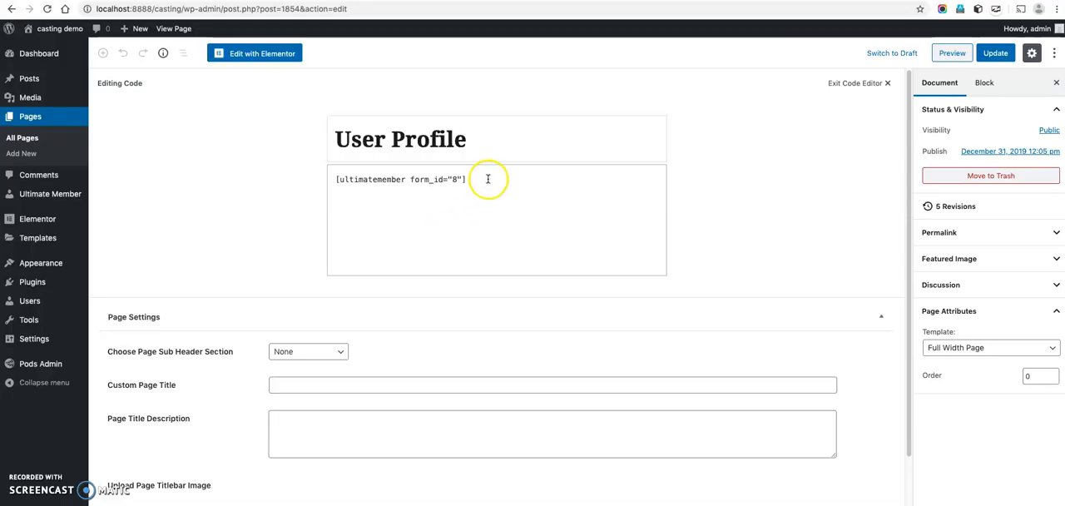
{"action": "left_click", "coordinate": [488, 179]}
{"action": "key", "text": "super+v"}
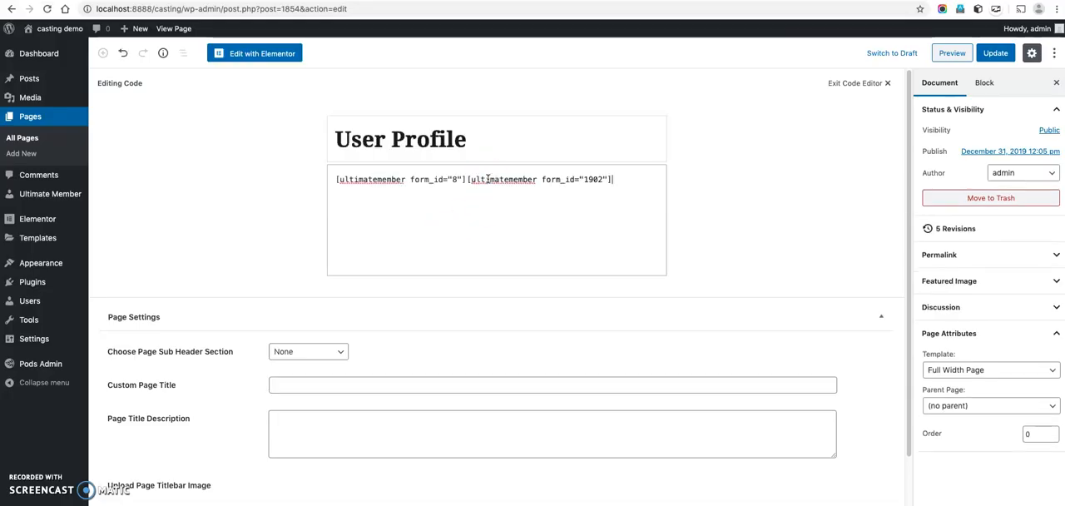
{"action": "left_click", "coordinate": [998, 55]}
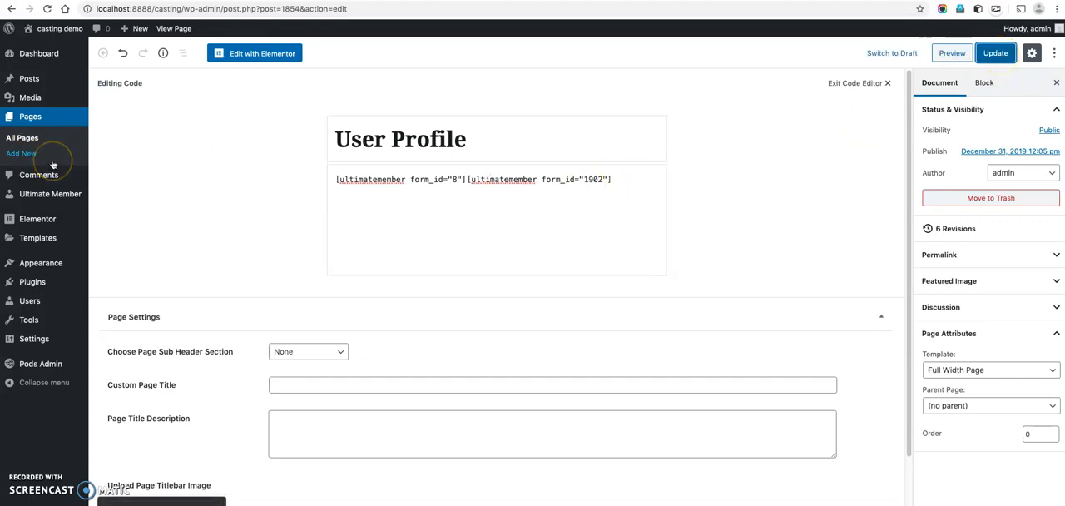
Duplicate the Models form in the Ultimate Member forms list, open the copy and retitle it Actors.
{"action": "mouse_move", "coordinate": [76, 194]}
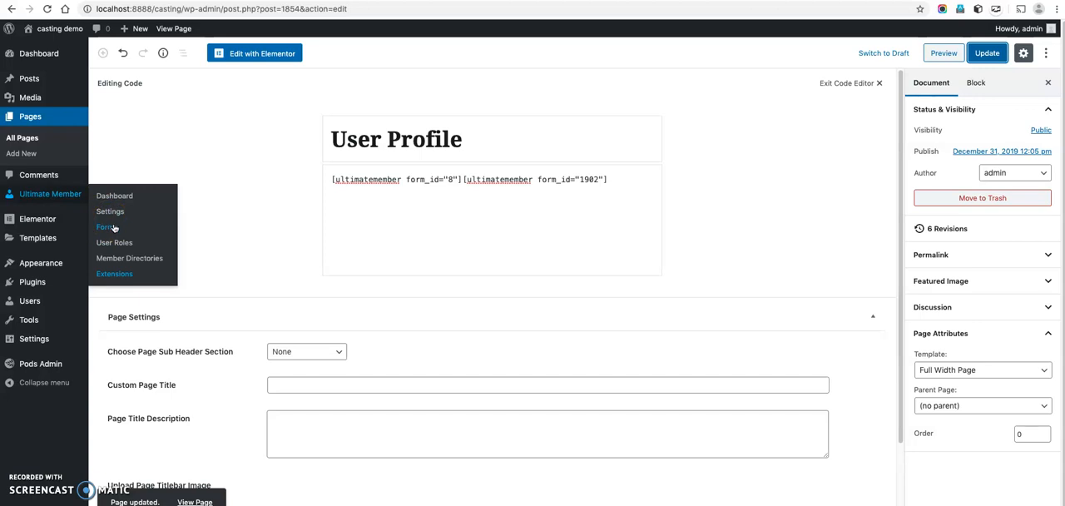
{"action": "left_click", "coordinate": [128, 257]}
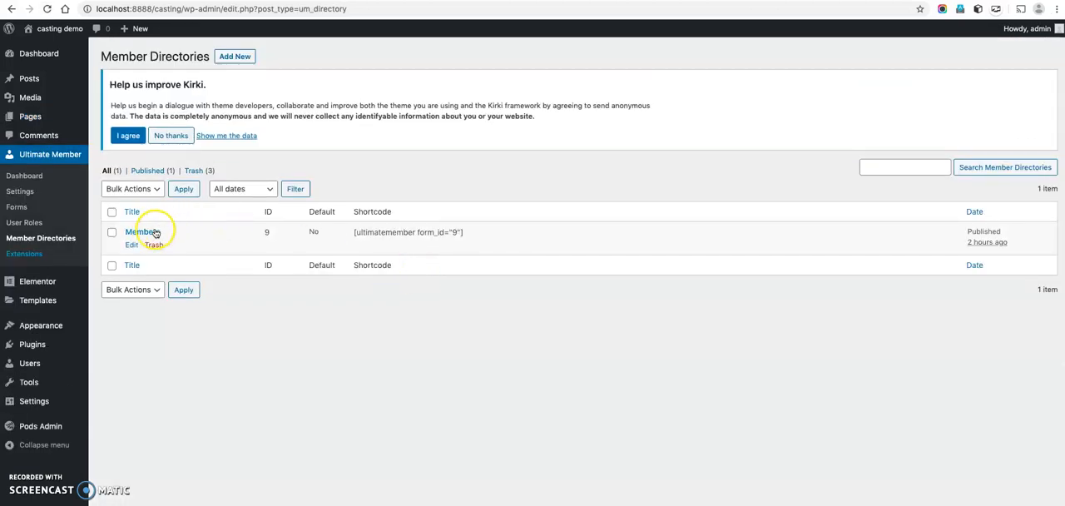
{"action": "left_click", "coordinate": [17, 207]}
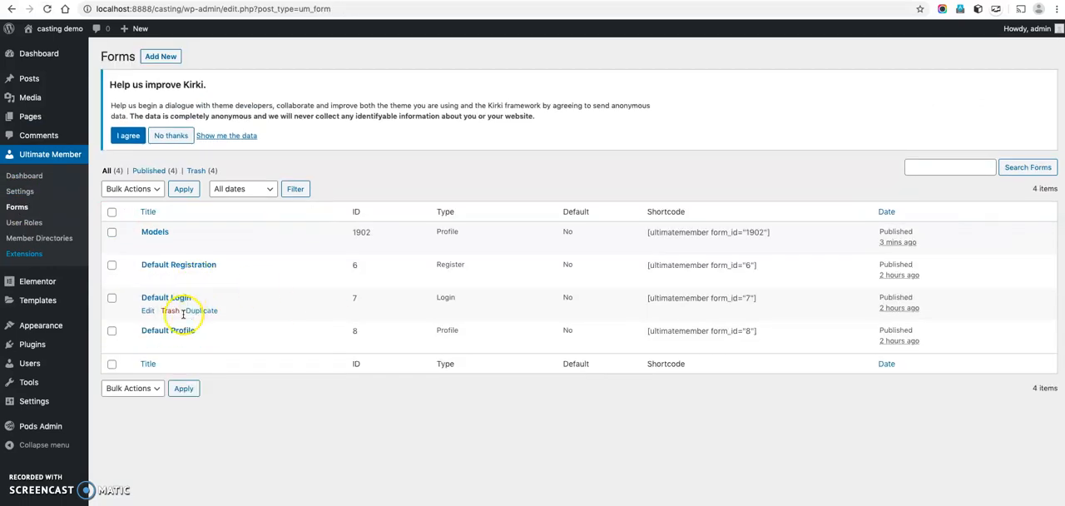
{"action": "left_click", "coordinate": [200, 245]}
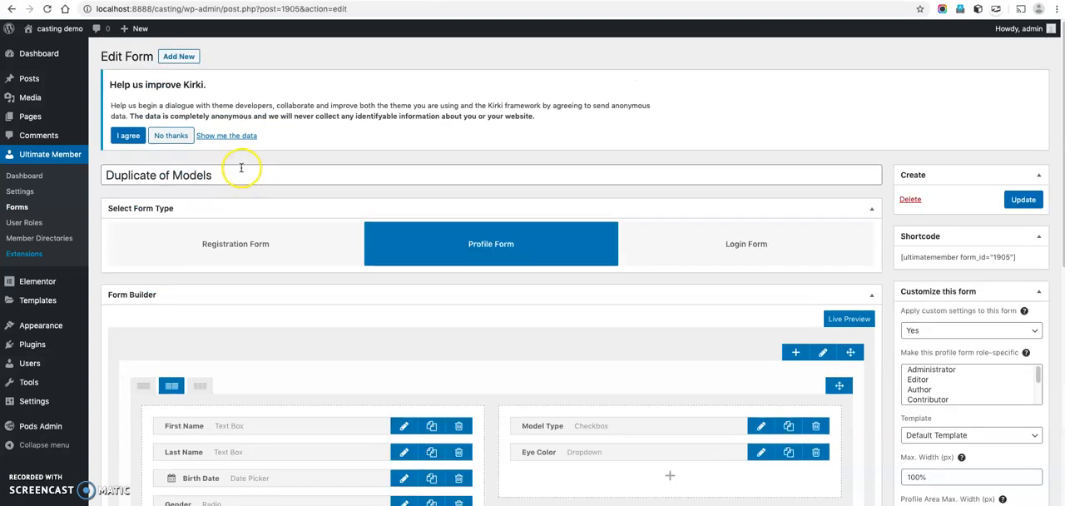
{"action": "left_click_drag", "start_coordinate": [226, 171], "coordinate": [93, 169]}
{"action": "type", "text": "Actors"}
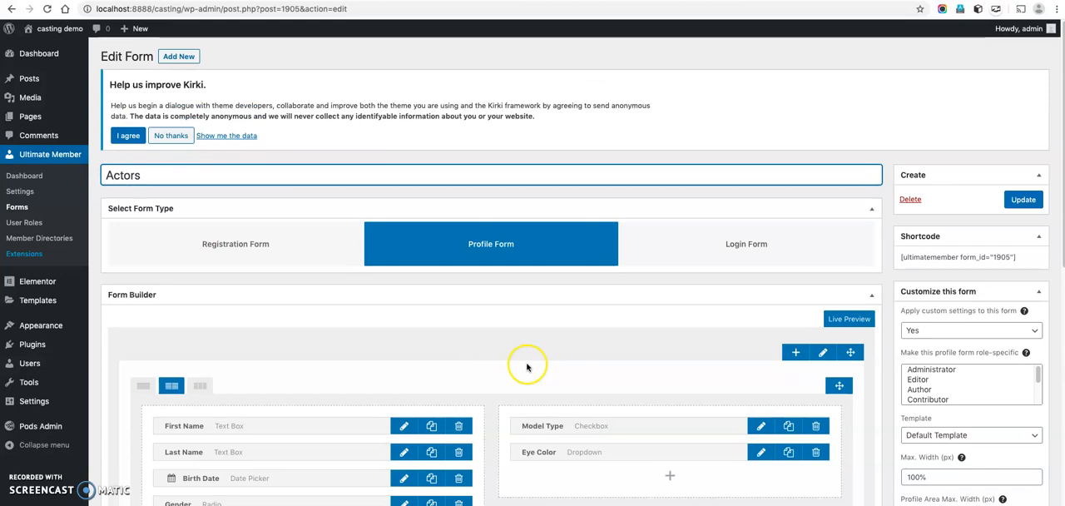
Delete the Model Type and Eye Color fields from the Actors form.
{"action": "scroll", "coordinate": [525, 363], "scroll_direction": "down", "scroll_amount": 4}
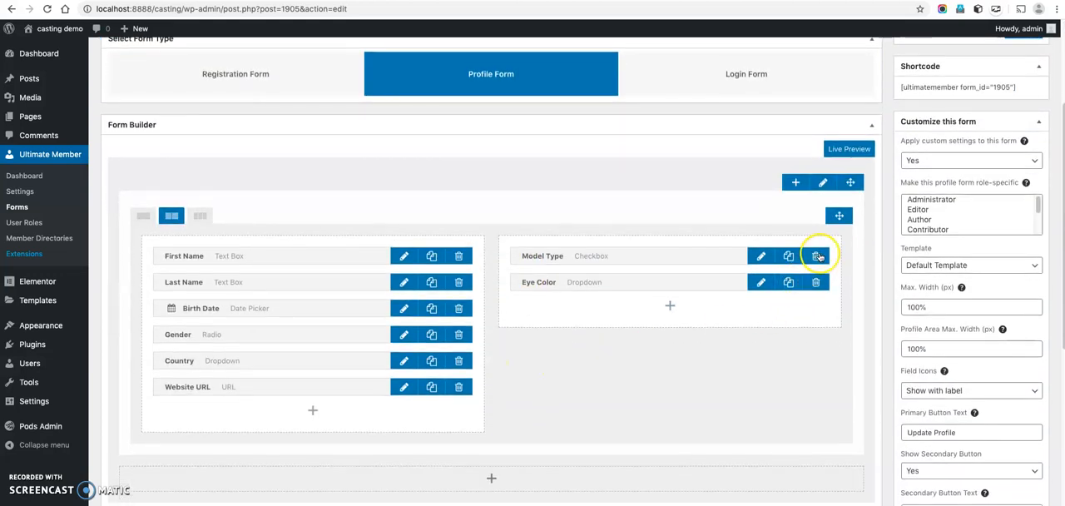
{"action": "left_click", "coordinate": [817, 257]}
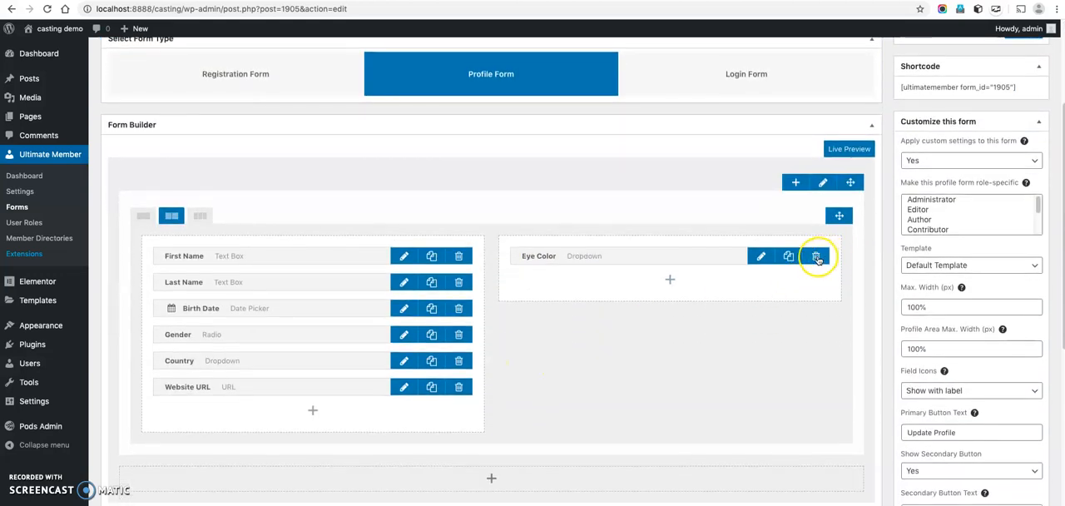
{"action": "left_click", "coordinate": [817, 257]}
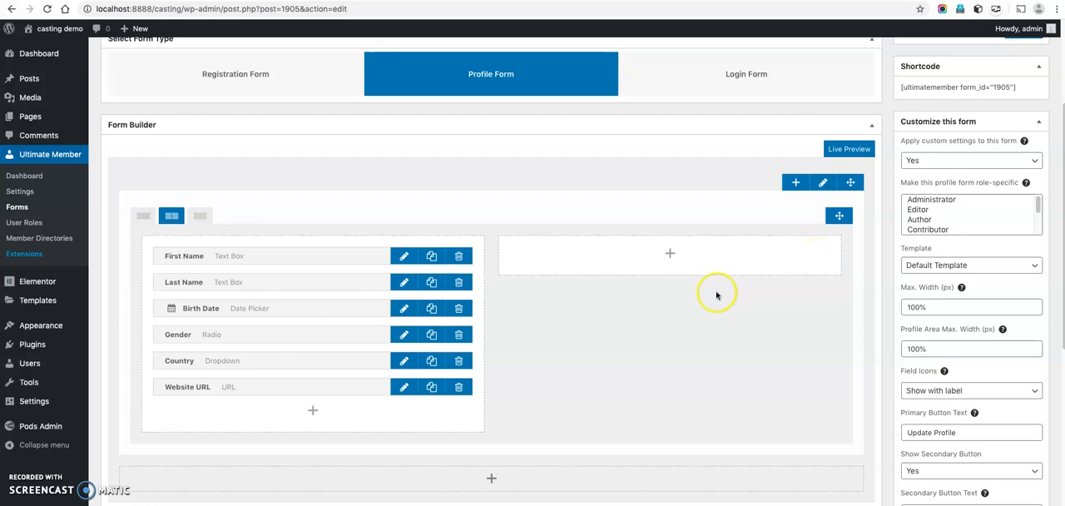
Start a checkbox field in the empty second column titled Actor Skills, with meta key actor_skills and choices Dancing, Singing and Acting.
{"action": "left_click", "coordinate": [671, 257]}
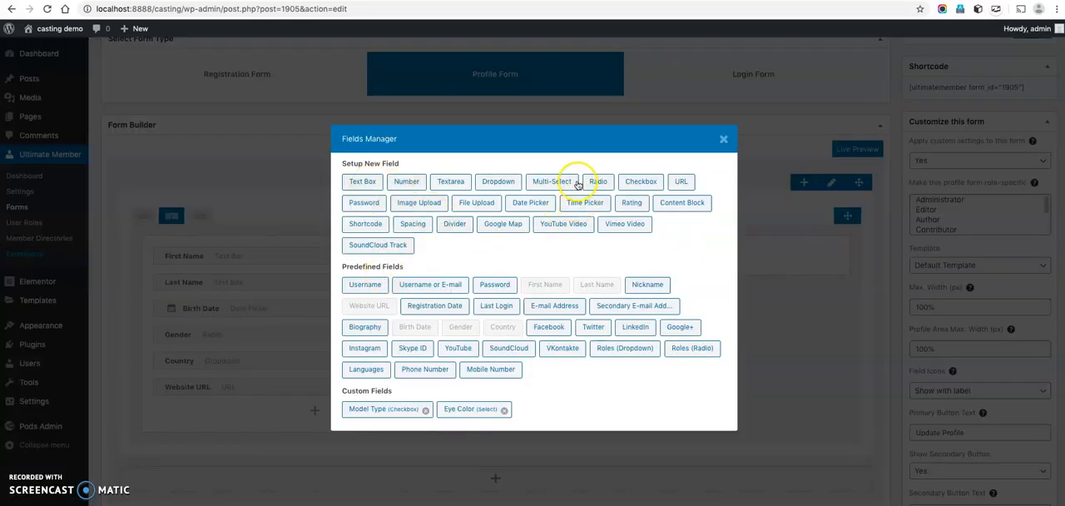
{"action": "left_click", "coordinate": [638, 181]}
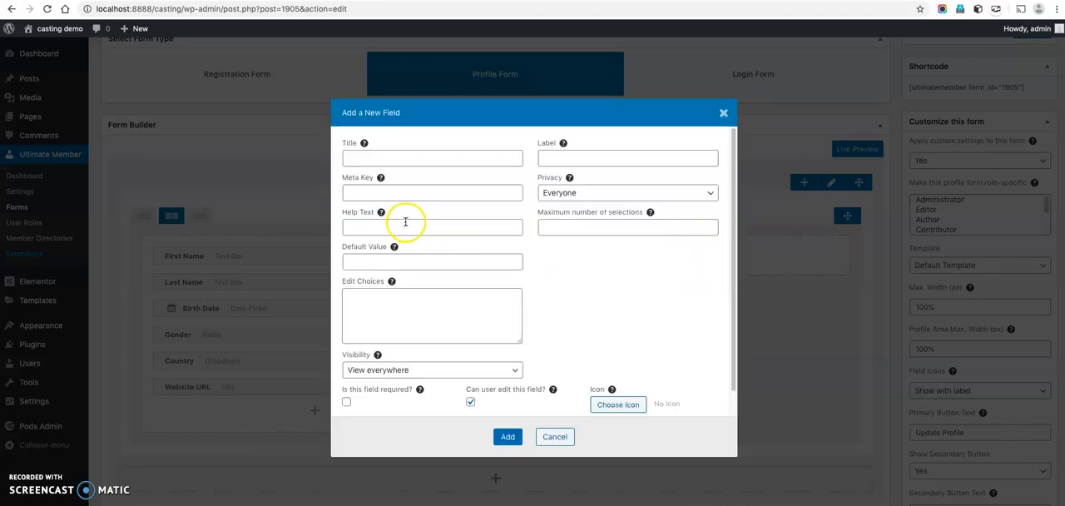
{"action": "left_click", "coordinate": [392, 159]}
{"action": "type", "text": "Actor Skills"}
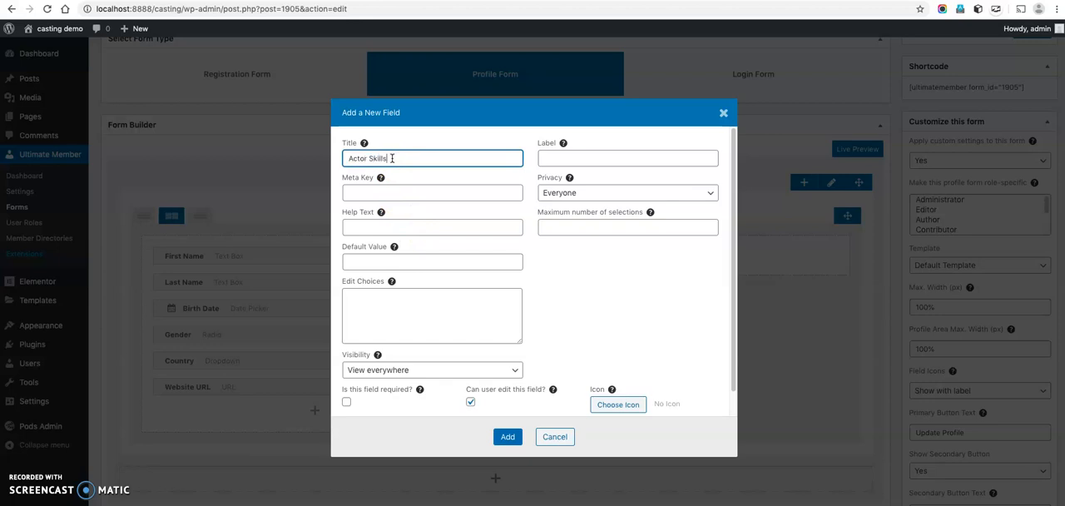
{"action": "key", "text": "Tab"}
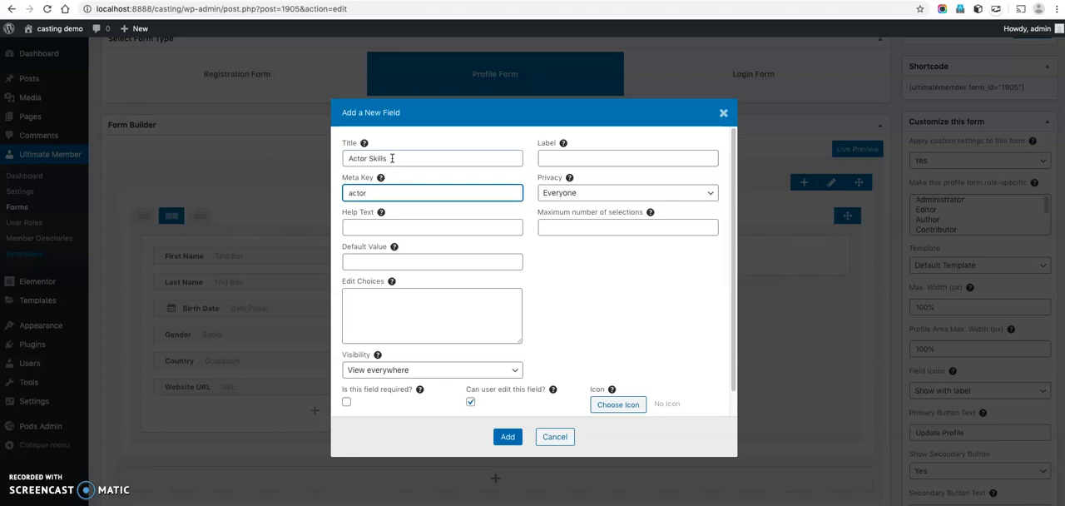
{"action": "key", "text": "Tab"}
{"action": "key", "text": "Tab"}
{"action": "key", "text": "Tab"}
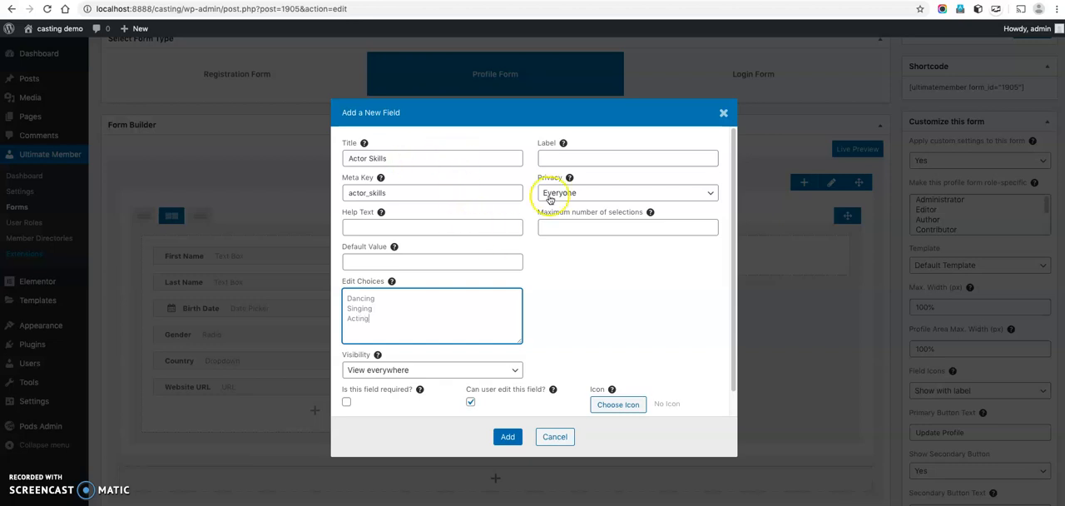
Label the field Actor Skills, limit it to a maximum of 2 selections, and add it to the form.
{"action": "left_click", "coordinate": [573, 161]}
{"action": "type", "text": "Actor Skills"}
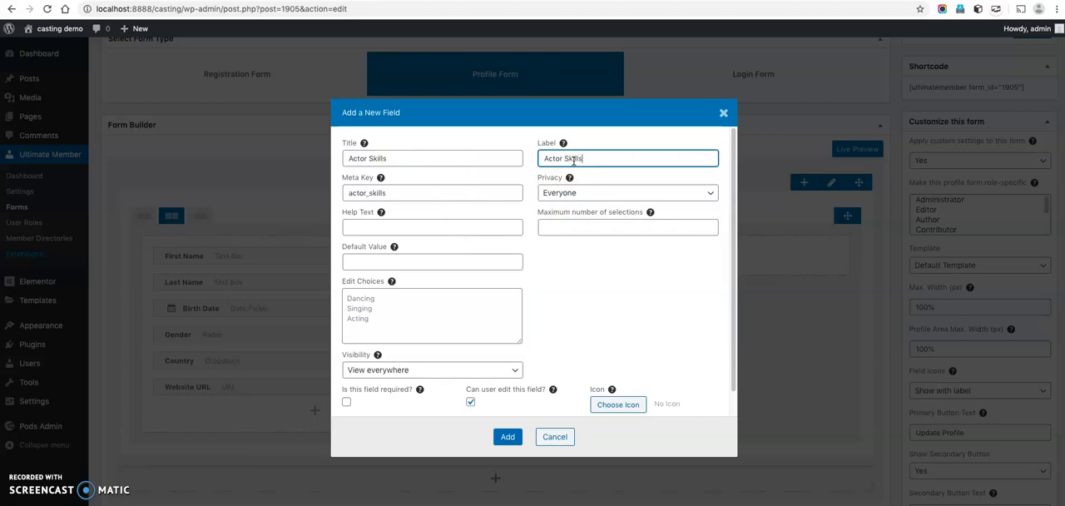
{"action": "left_click", "coordinate": [639, 228]}
{"action": "type", "text": "2"}
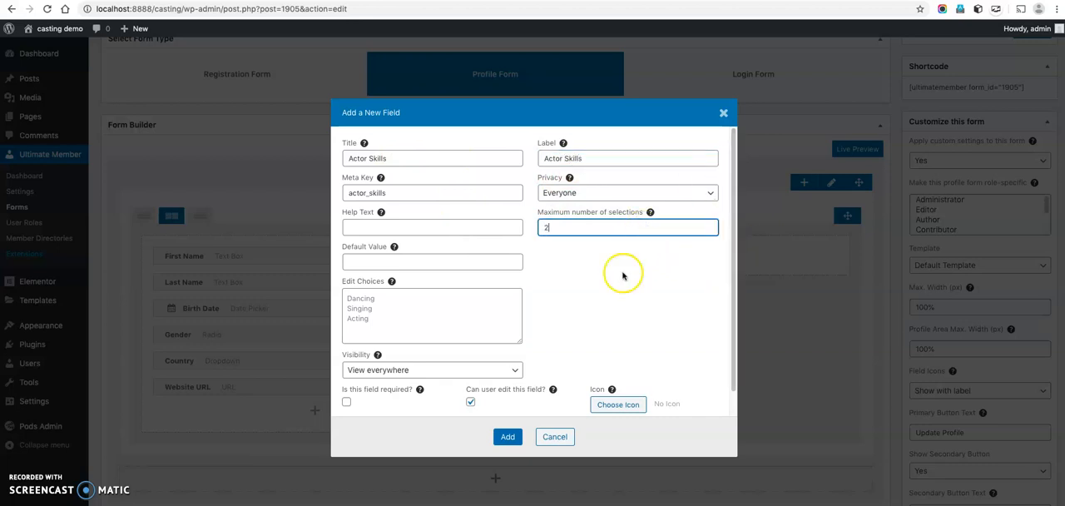
{"action": "scroll", "coordinate": [599, 309], "scroll_direction": "down", "scroll_amount": 1}
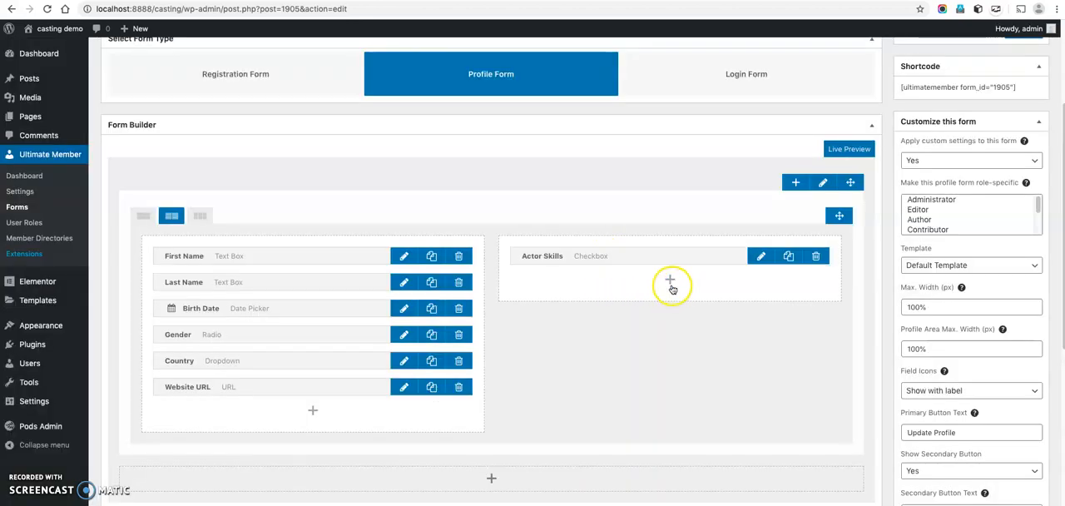
Start a new number field below Actor Skills with the title Exp and the meta key exp.
{"action": "left_click", "coordinate": [671, 287]}
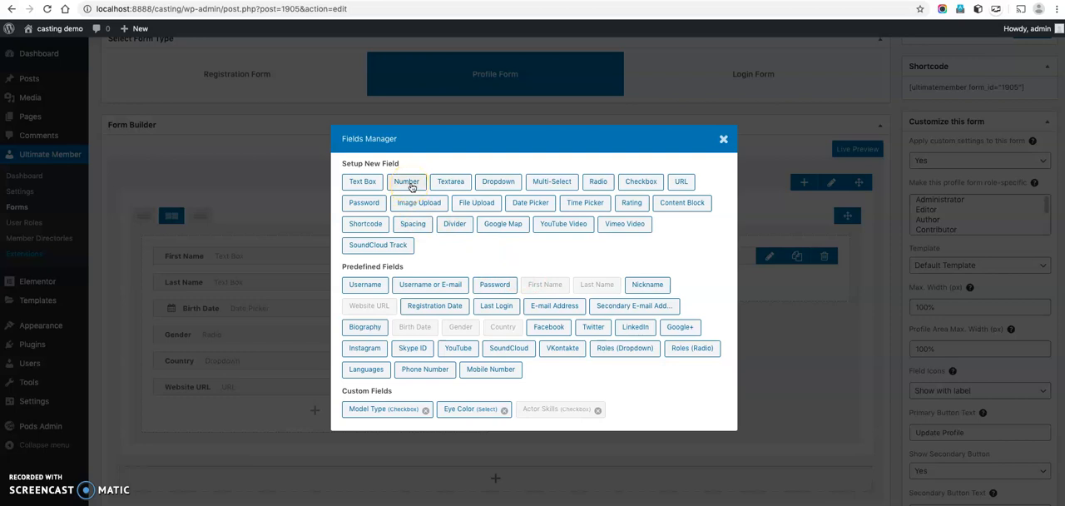
{"action": "left_click", "coordinate": [408, 182]}
{"action": "left_click", "coordinate": [402, 166]}
{"action": "type", "text": "E"}
{"action": "key", "text": "Tab"}
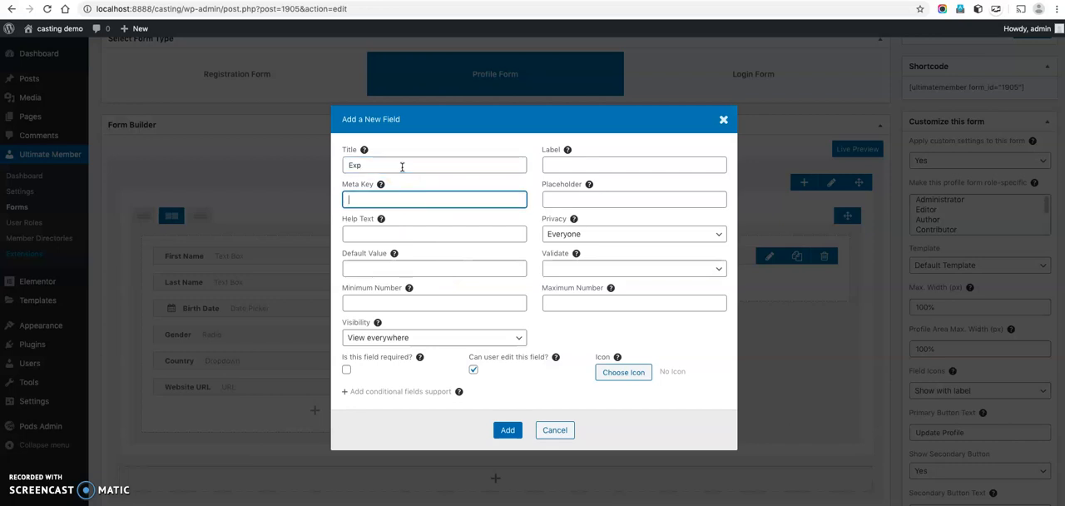
Label the number field Exp, set its minimum to 1 and maximum to 40, and add it to the form.
{"action": "left_click", "coordinate": [576, 166]}
{"action": "type", "text": "Exp"}
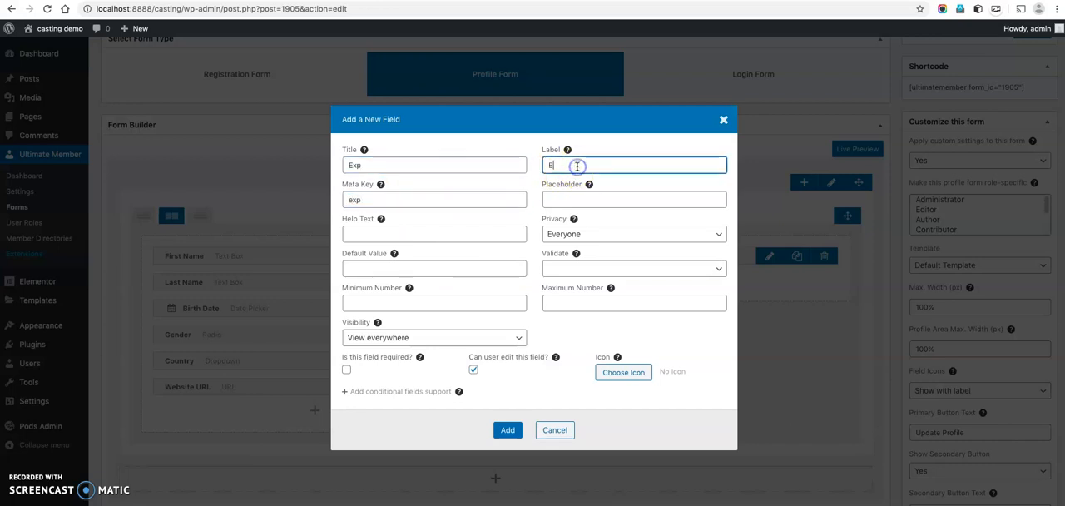
{"action": "left_click", "coordinate": [371, 303]}
{"action": "type", "text": "1"}
{"action": "left_click", "coordinate": [578, 306]}
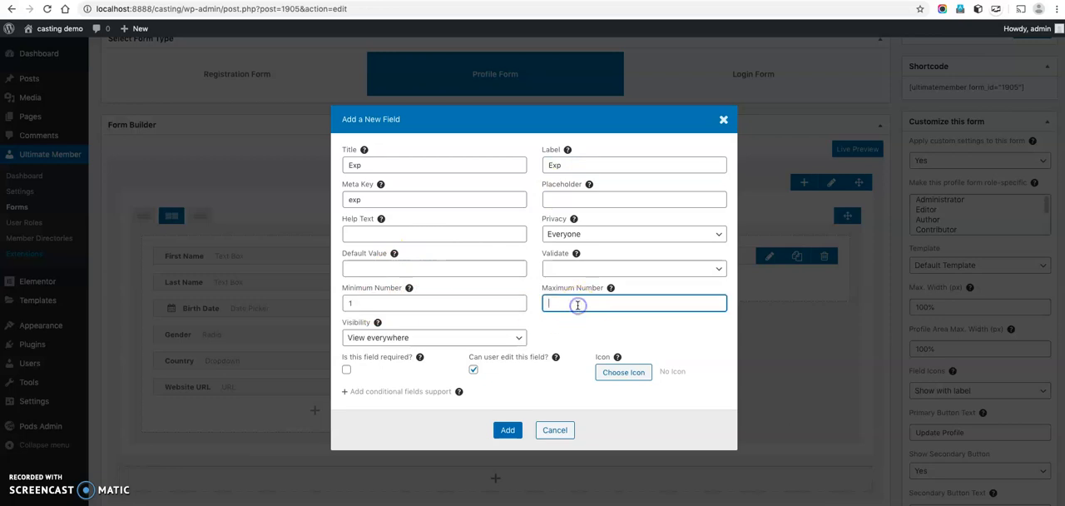
{"action": "left_click", "coordinate": [505, 432]}
{"action": "left_click", "coordinate": [751, 308]}
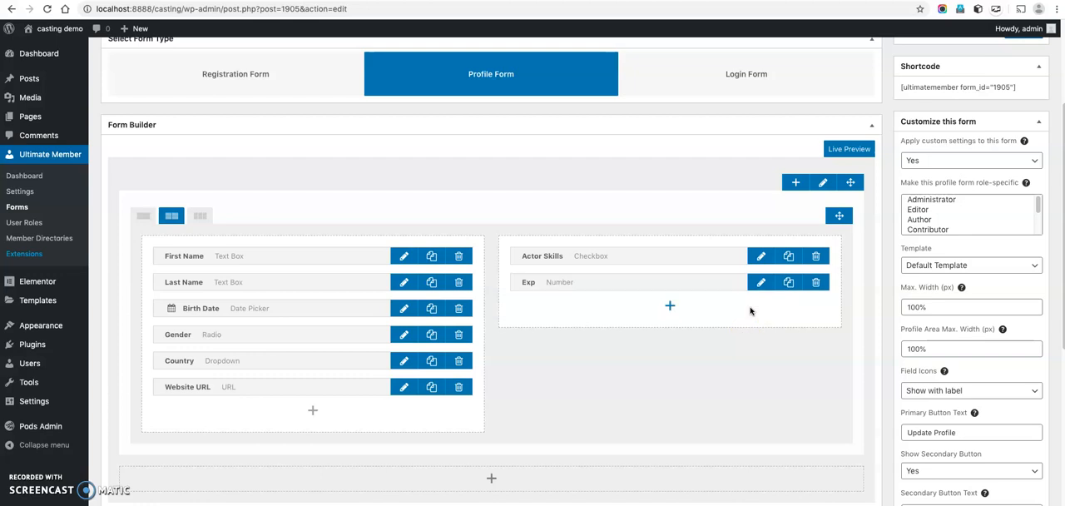
Make the Actors profile form specific to the Actors role.
{"action": "scroll", "coordinate": [948, 218], "scroll_direction": "down", "scroll_amount": 3}
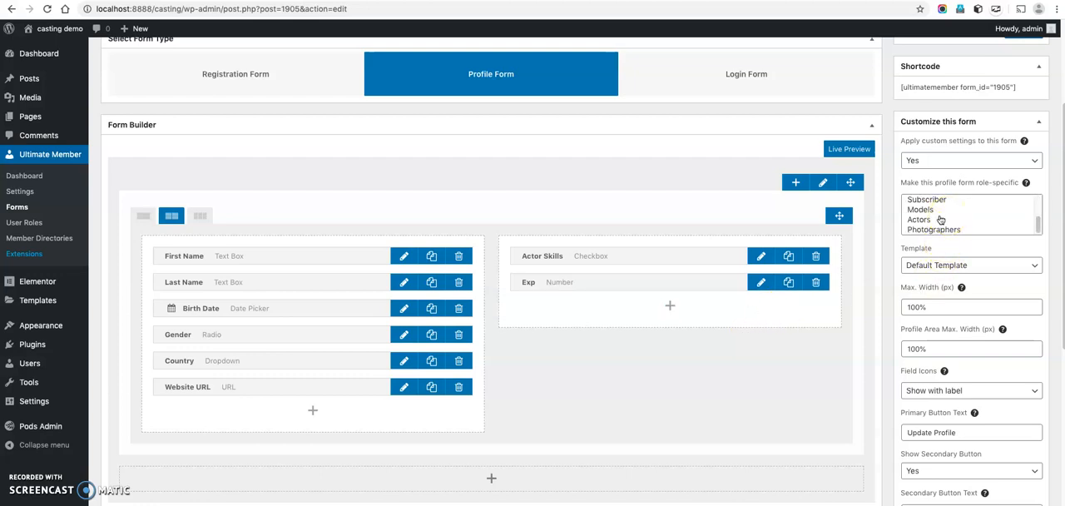
{"action": "left_click", "coordinate": [935, 221]}
{"action": "scroll", "coordinate": [1002, 137], "scroll_direction": "up", "scroll_amount": 3}
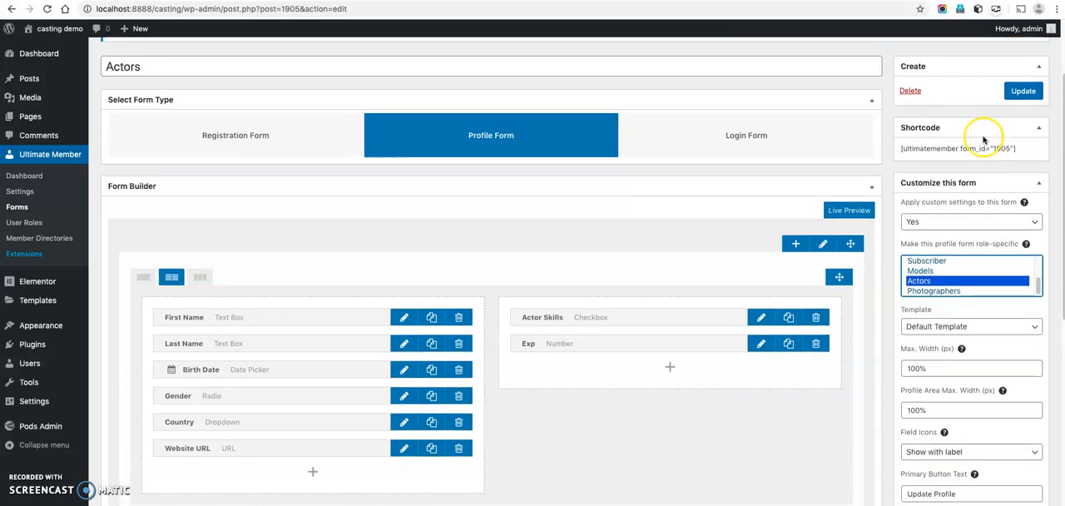
Save the Actors profile form and copy its shortcode, [ultimatemember form_id="1905"].
{"action": "left_click", "coordinate": [1024, 163]}
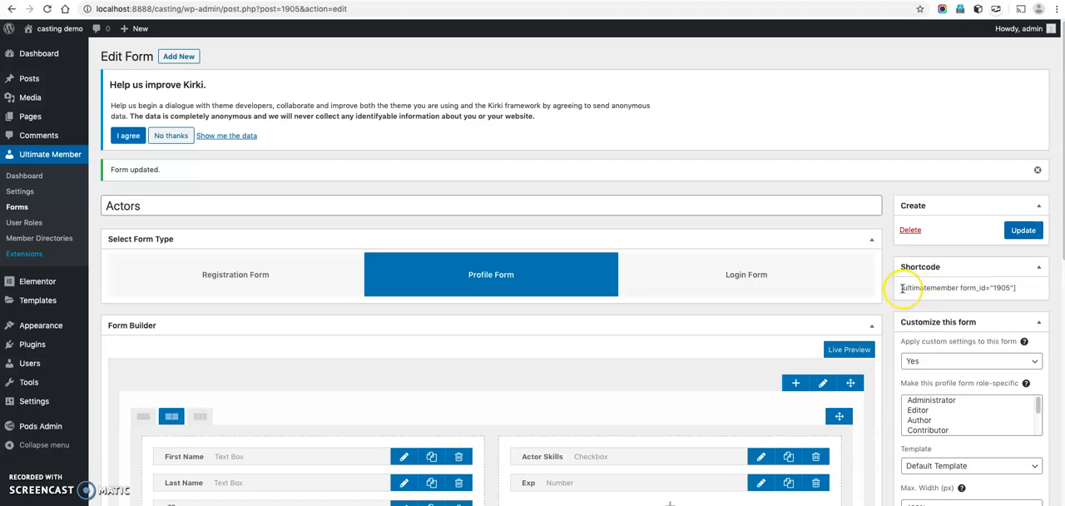
{"action": "left_click_drag", "start_coordinate": [900, 288], "coordinate": [1021, 285]}
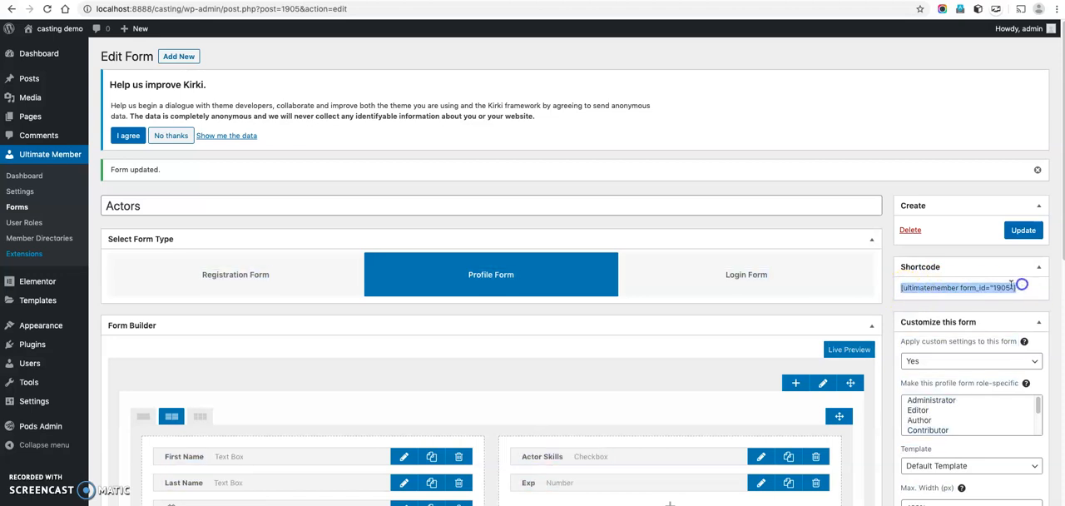
{"action": "right_click", "coordinate": [1003, 285]}
{"action": "left_click", "coordinate": [935, 307]}
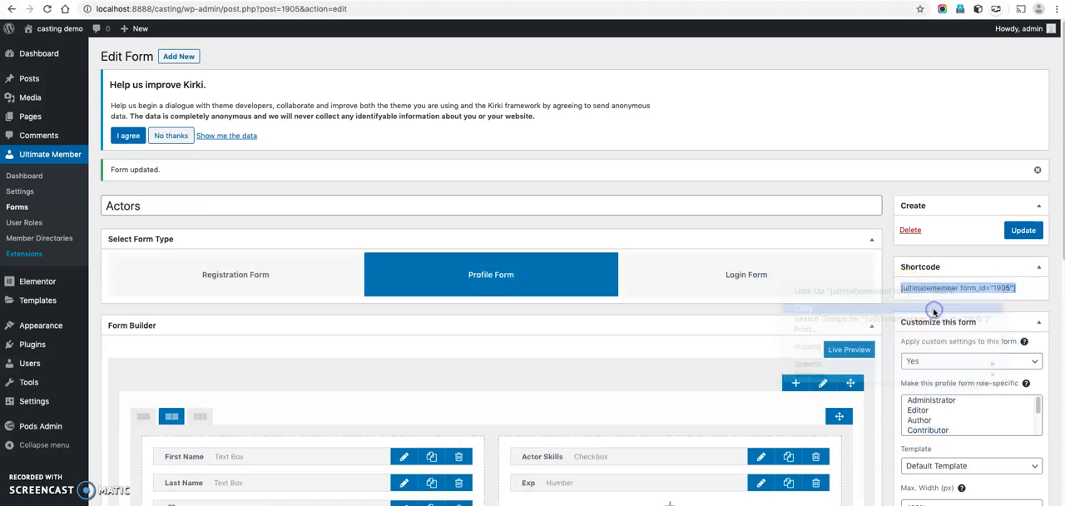
Add the shortcode [ultimatemember form_id="1905"] after the existing form shortcodes on the User Profile page and update the page.
{"action": "mouse_move", "coordinate": [44, 118]}
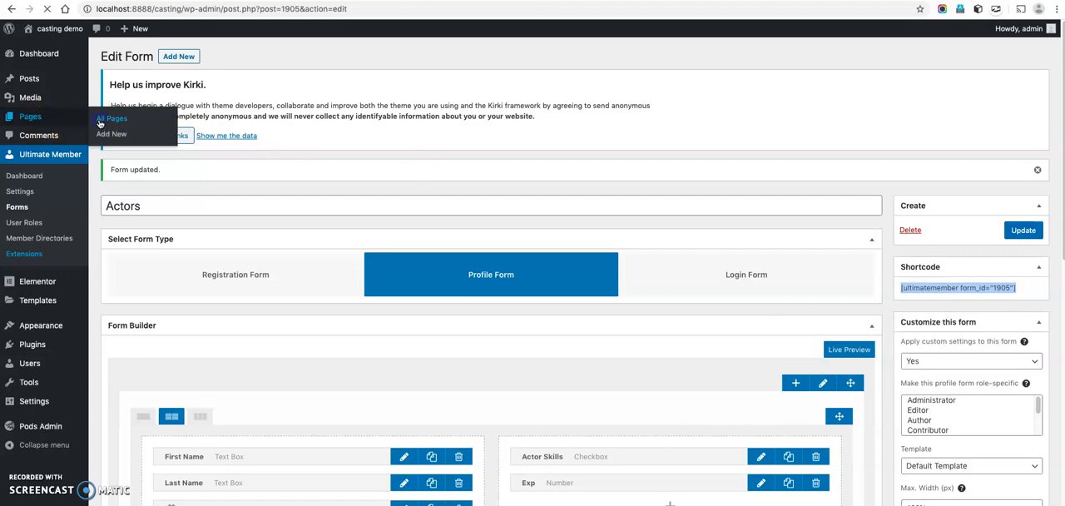
{"action": "scroll", "coordinate": [250, 301], "scroll_direction": "down", "scroll_amount": 3}
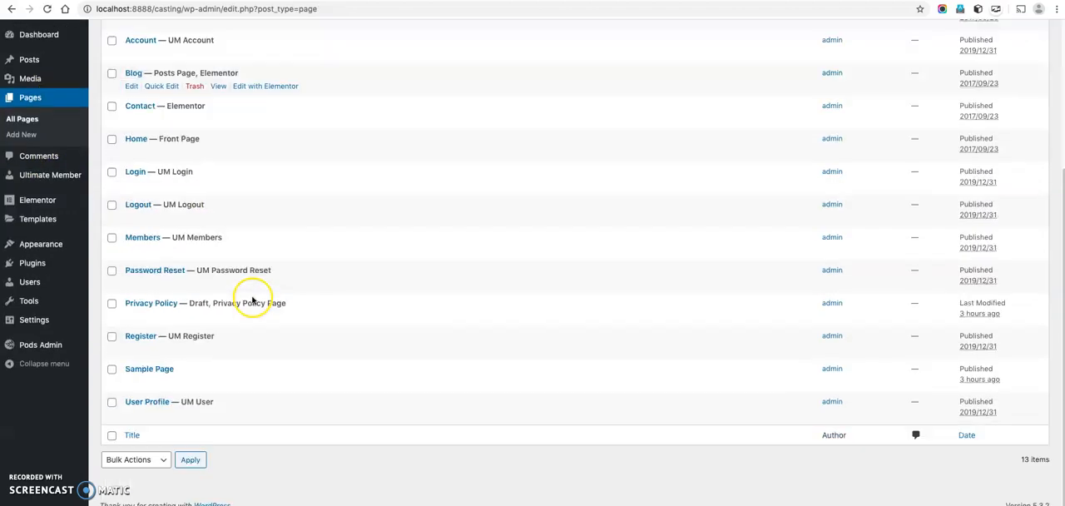
{"action": "left_click", "coordinate": [143, 419]}
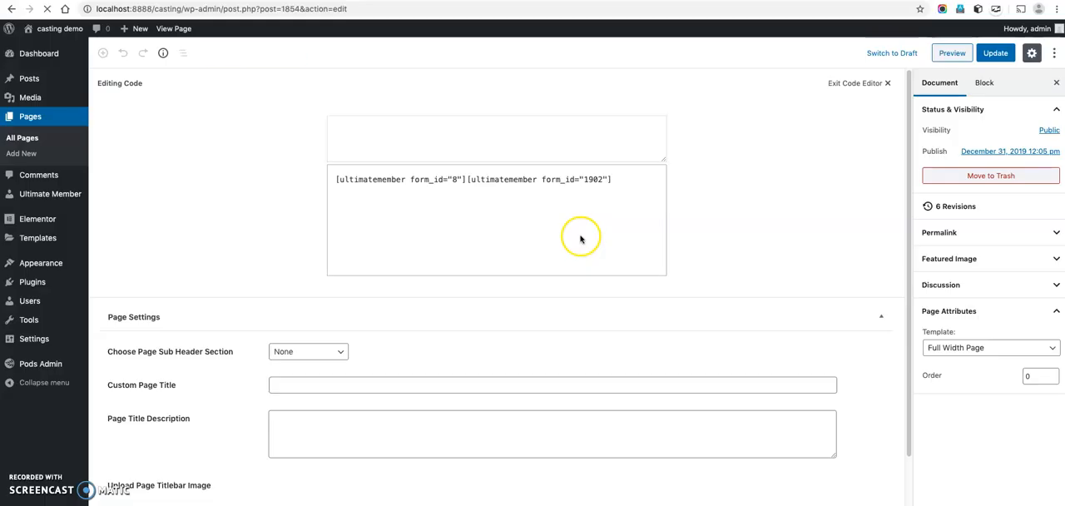
{"action": "left_click", "coordinate": [619, 183]}
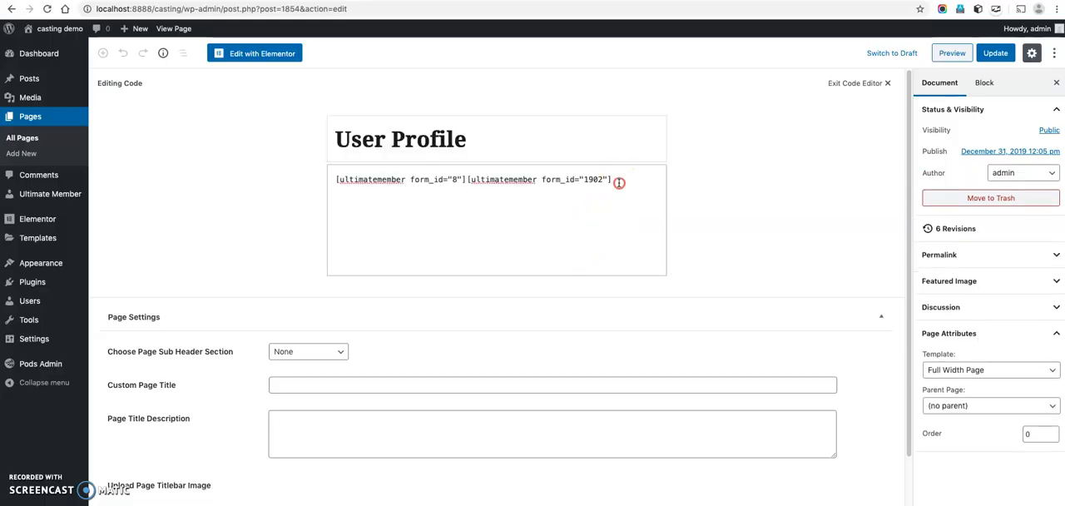
{"action": "right_click", "coordinate": [620, 182]}
{"action": "left_click", "coordinate": [642, 269]}
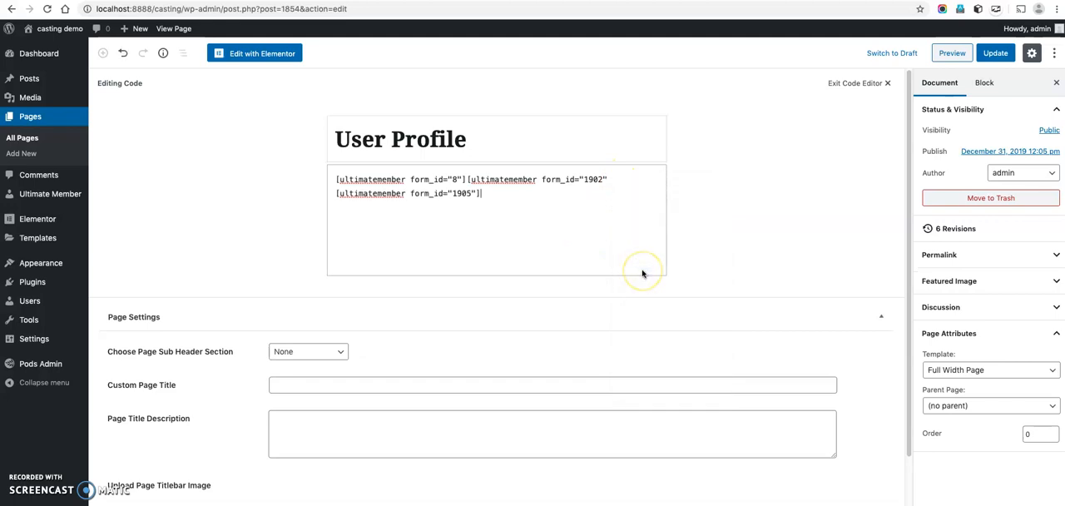
{"action": "left_click", "coordinate": [991, 53]}
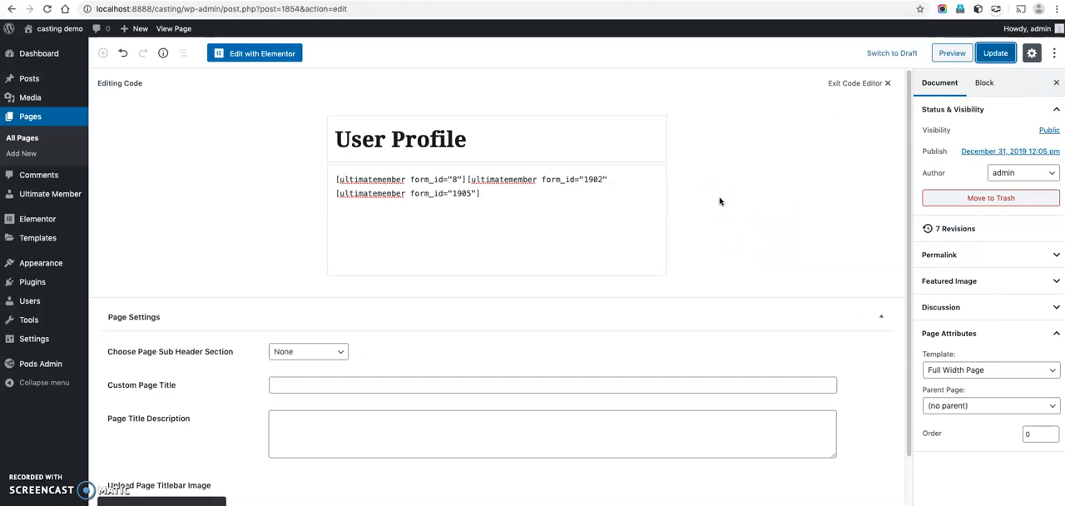
{"action": "left_click", "coordinate": [607, 205]}
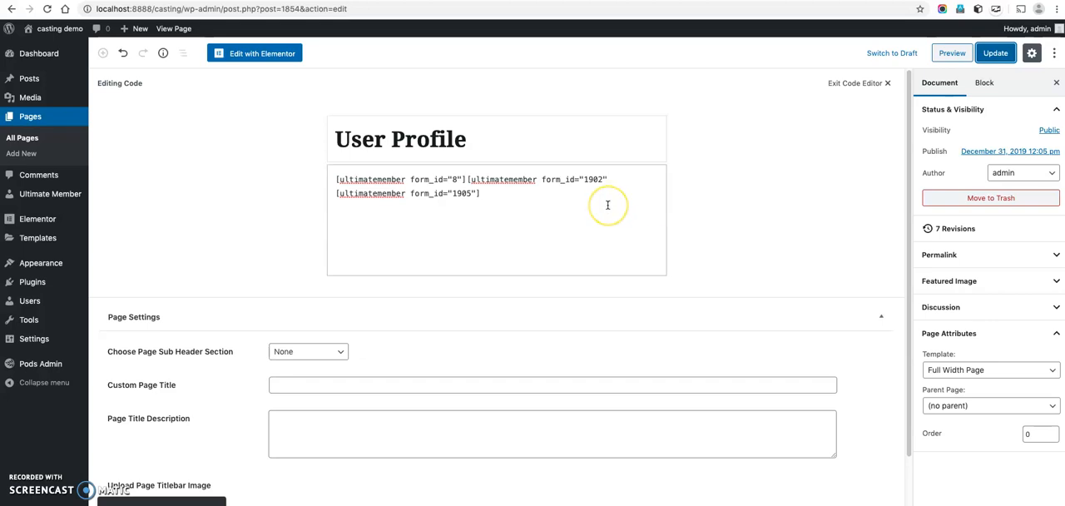
{"action": "left_click", "coordinate": [429, 229]}
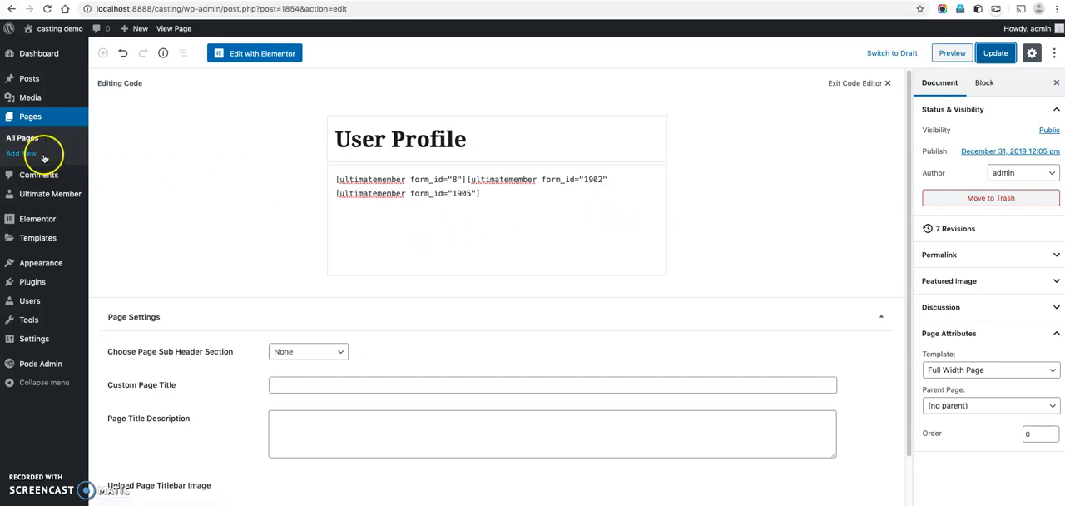
Start a new Ultimate Member member directory titled Models.
{"action": "mouse_move", "coordinate": [71, 193]}
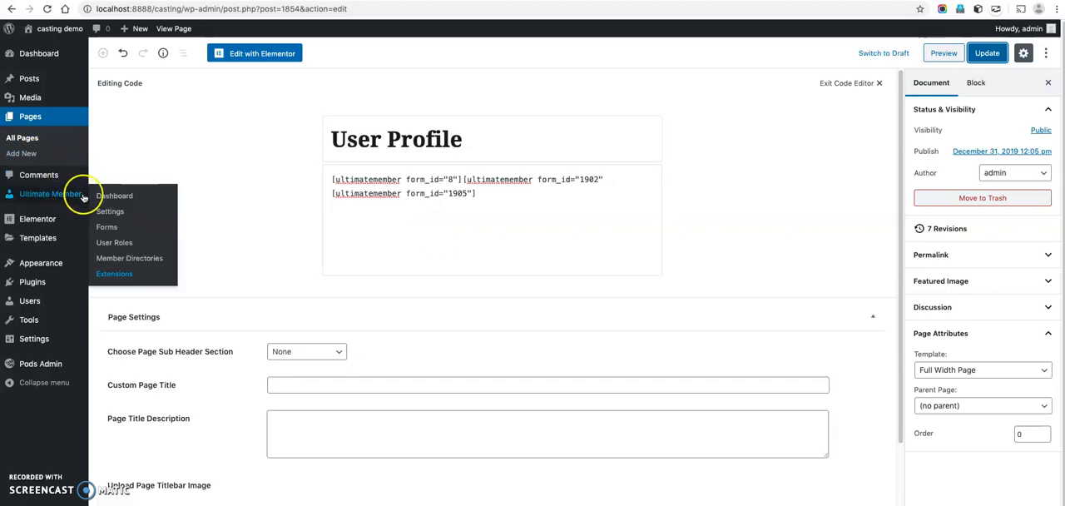
{"action": "left_click", "coordinate": [139, 258]}
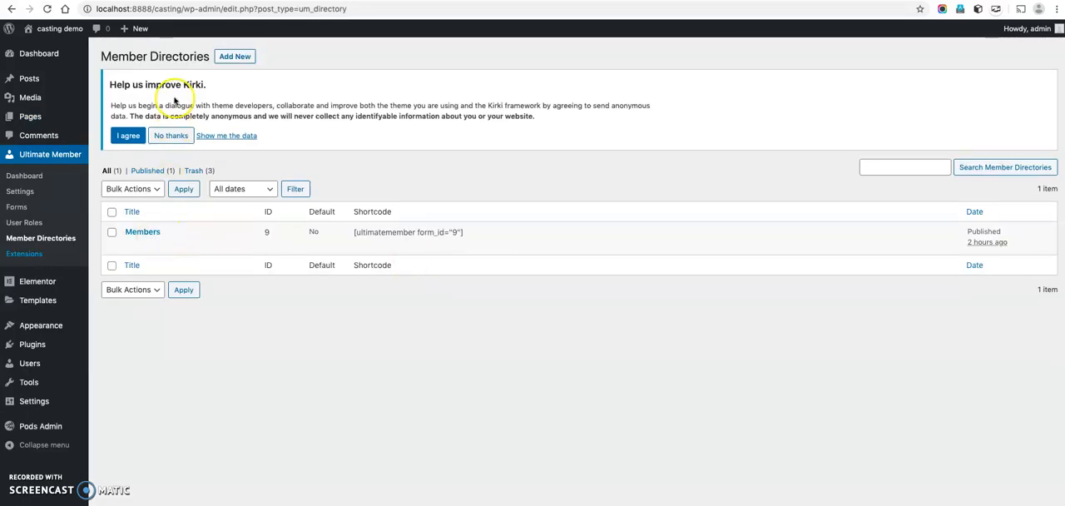
{"action": "left_click", "coordinate": [232, 56]}
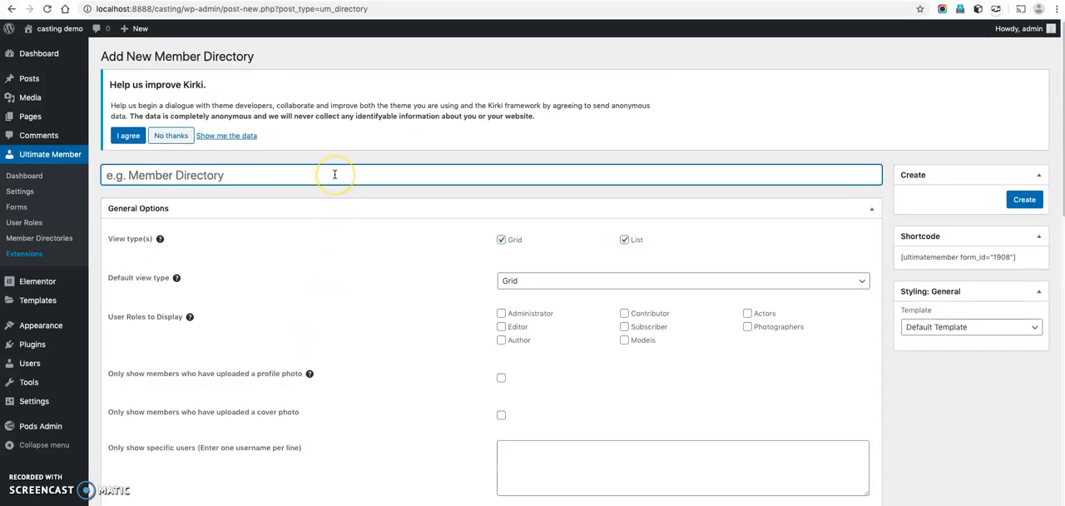
{"action": "type", "text": "Models"}
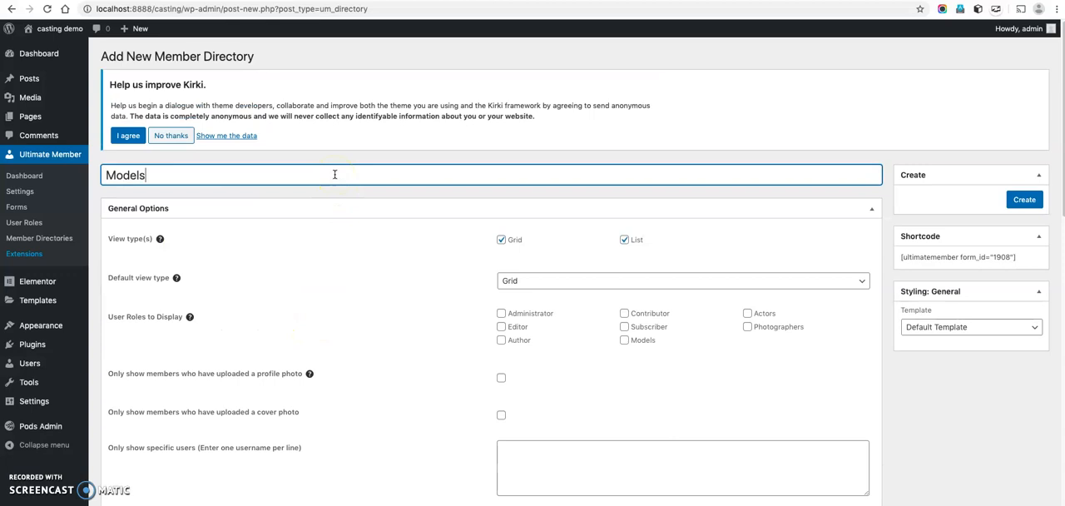
Set the directory's user roles to display to Models only.
{"action": "scroll", "coordinate": [416, 289], "scroll_direction": "down", "scroll_amount": 3}
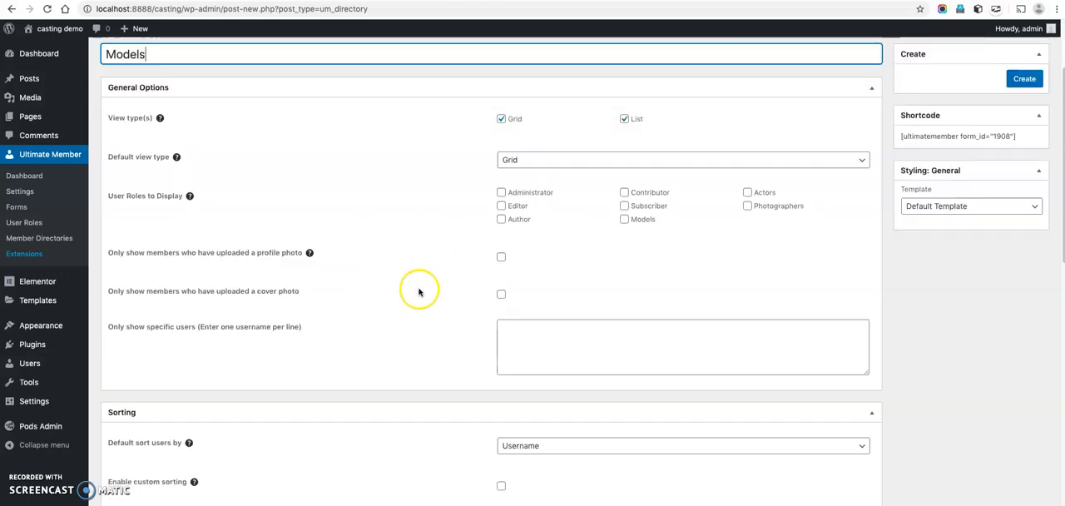
{"action": "scroll", "coordinate": [610, 246], "scroll_direction": "up", "scroll_amount": 1}
{"action": "left_click", "coordinate": [627, 247]}
{"action": "scroll", "coordinate": [704, 280], "scroll_direction": "down", "scroll_amount": 2}
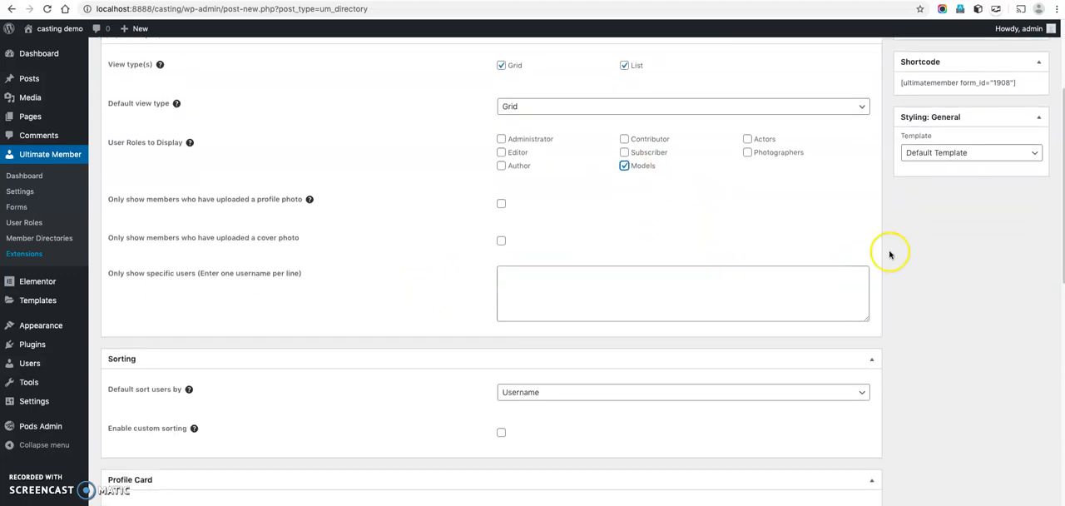
{"action": "left_click", "coordinate": [957, 153]}
{"action": "left_click", "coordinate": [957, 164]}
Show extra user information below the tagline on the profile card, with Model Type listed above Eye Color.
{"action": "scroll", "coordinate": [799, 197], "scroll_direction": "down", "scroll_amount": 5}
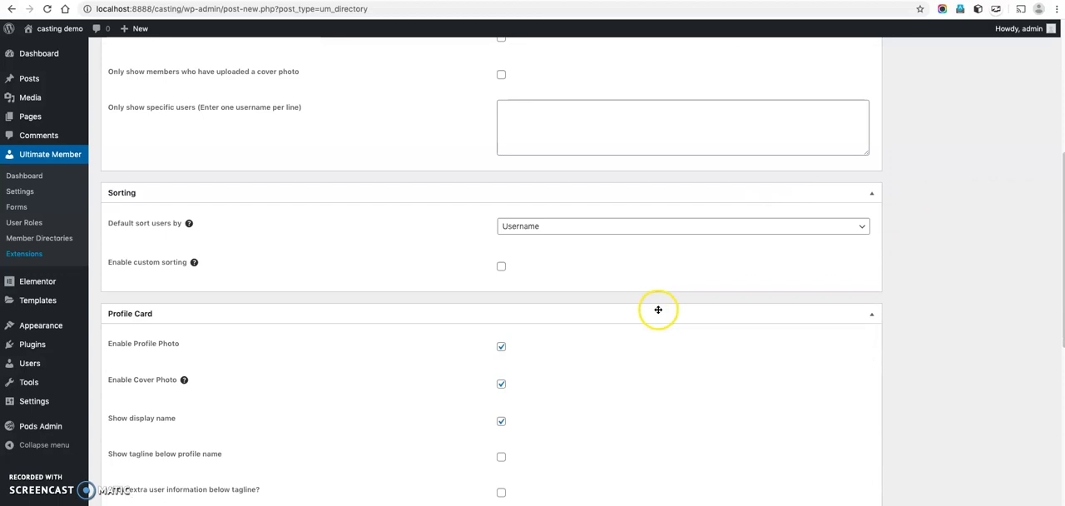
{"action": "scroll", "coordinate": [628, 333], "scroll_direction": "down", "scroll_amount": 3}
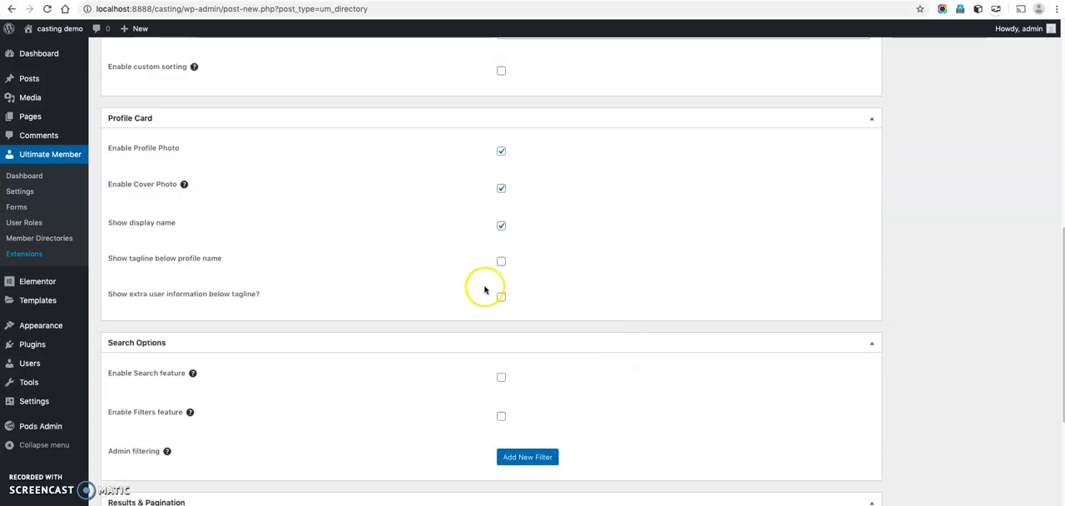
{"action": "left_click", "coordinate": [503, 300]}
{"action": "left_click", "coordinate": [545, 331]}
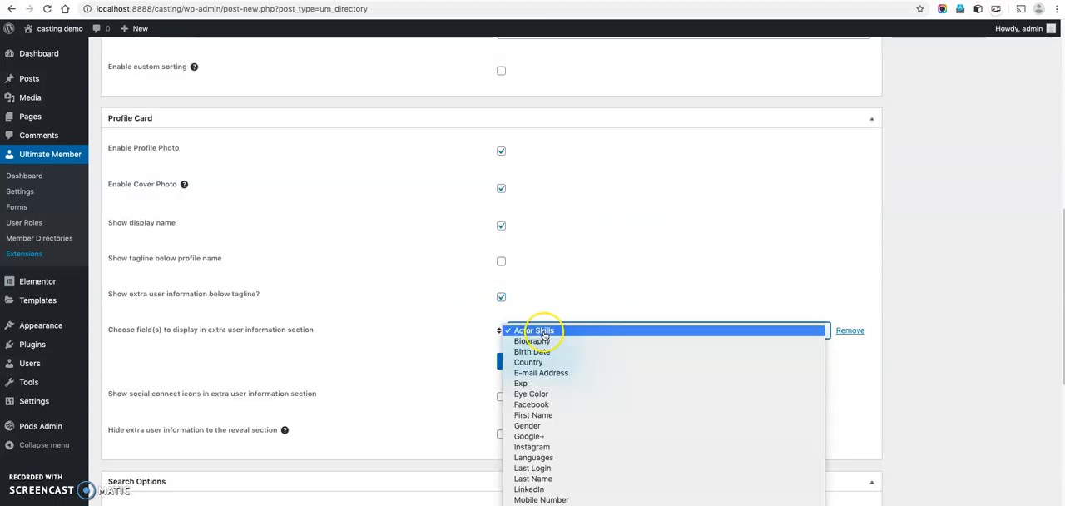
{"action": "left_click", "coordinate": [542, 394]}
{"action": "left_click", "coordinate": [537, 362]}
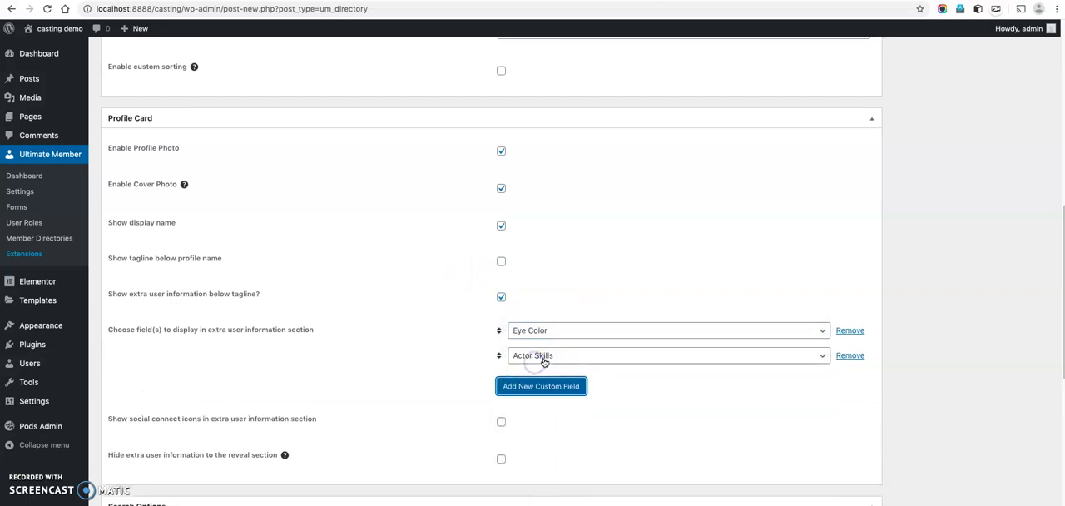
{"action": "left_click", "coordinate": [544, 362]}
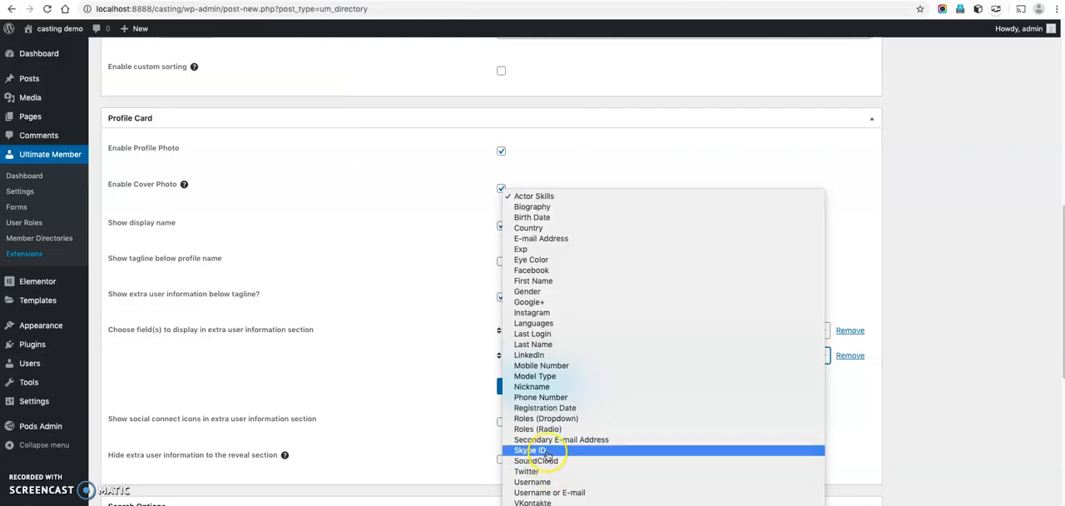
{"action": "left_click", "coordinate": [541, 377]}
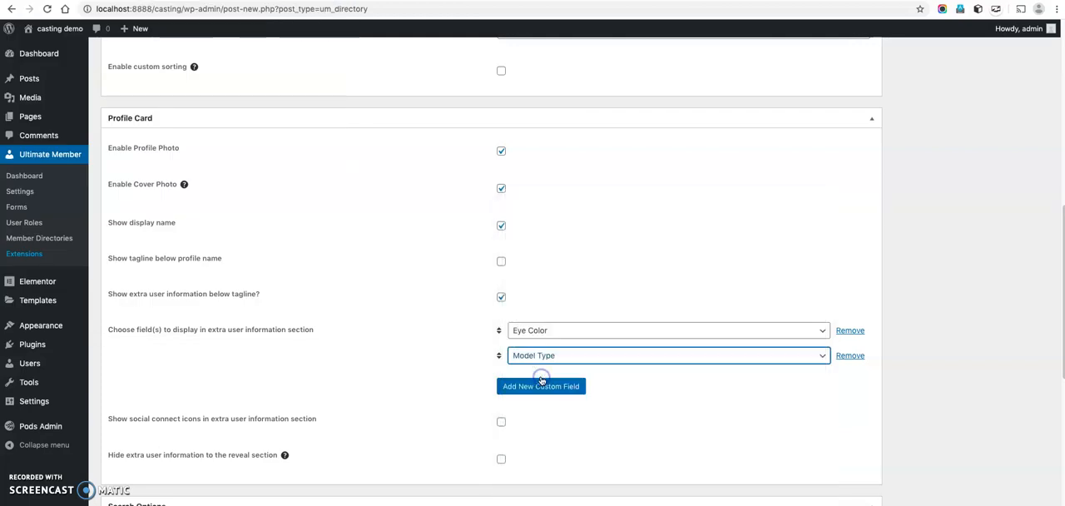
{"action": "left_click_drag", "start_coordinate": [499, 355], "coordinate": [500, 325]}
Show a tagline below the profile name on the profile card, using the Birth Date field.
{"action": "scroll", "coordinate": [478, 342], "scroll_direction": "down", "scroll_amount": 1}
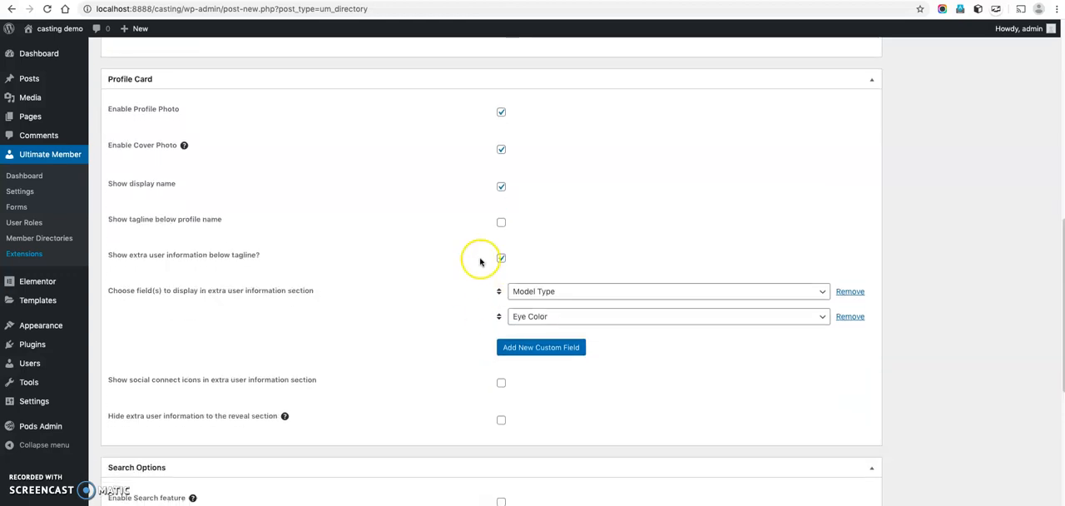
{"action": "left_click", "coordinate": [502, 224]}
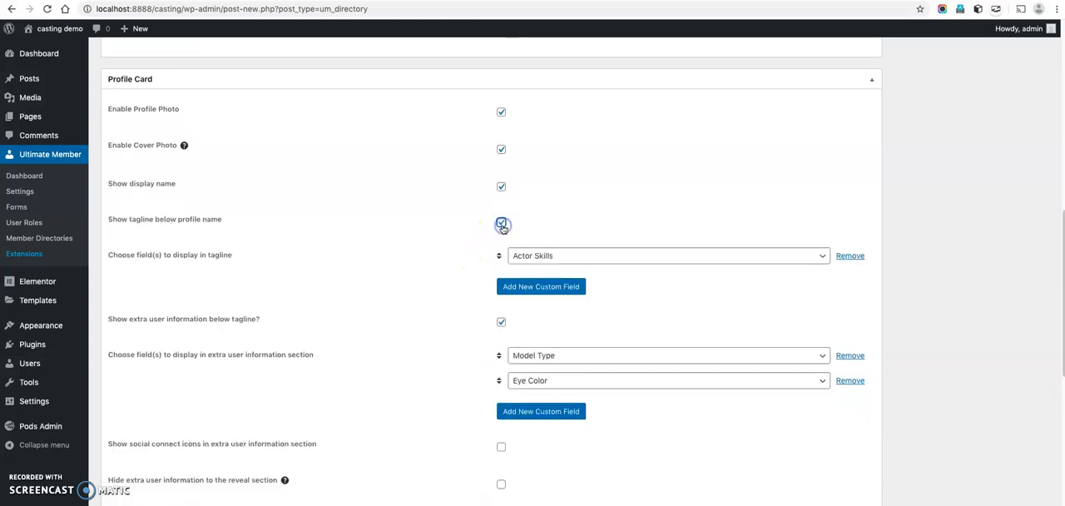
{"action": "left_click", "coordinate": [540, 256]}
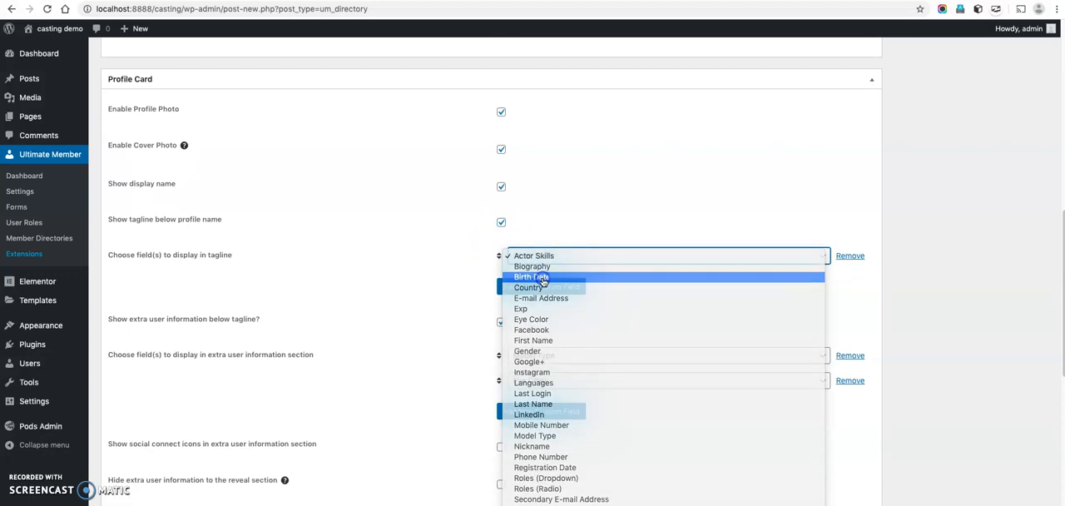
{"action": "left_click", "coordinate": [540, 278]}
Set the directory's results text to the {total_users} placeholder followed by "Memebrs".
{"action": "scroll", "coordinate": [461, 338], "scroll_direction": "down", "scroll_amount": 3}
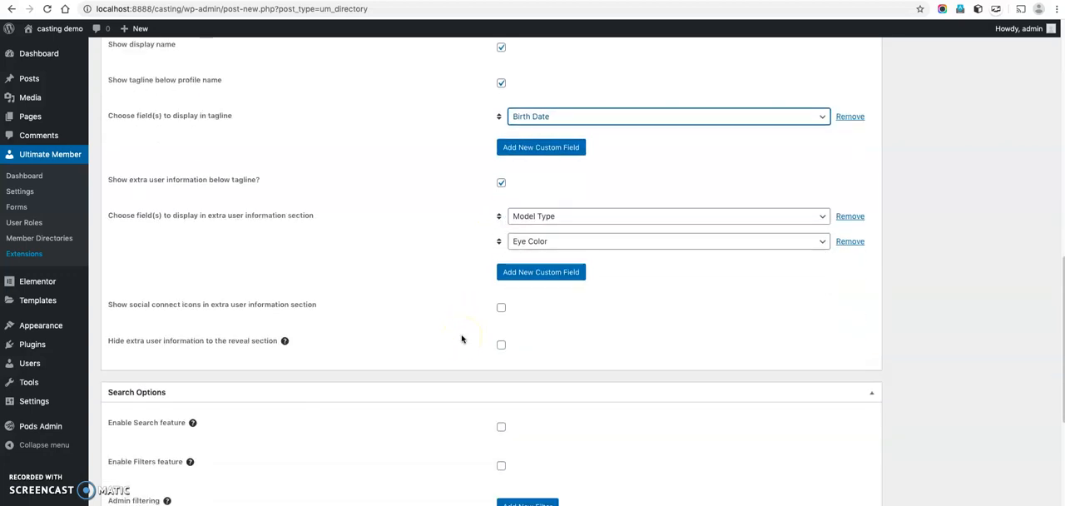
{"action": "scroll", "coordinate": [462, 337], "scroll_direction": "down", "scroll_amount": 6}
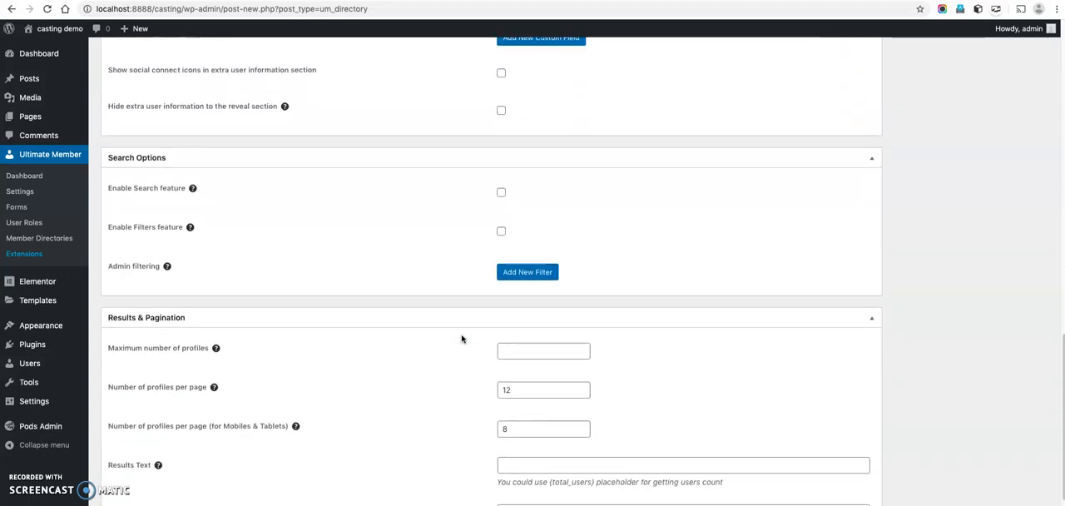
{"action": "scroll", "coordinate": [462, 339], "scroll_direction": "down", "scroll_amount": 1}
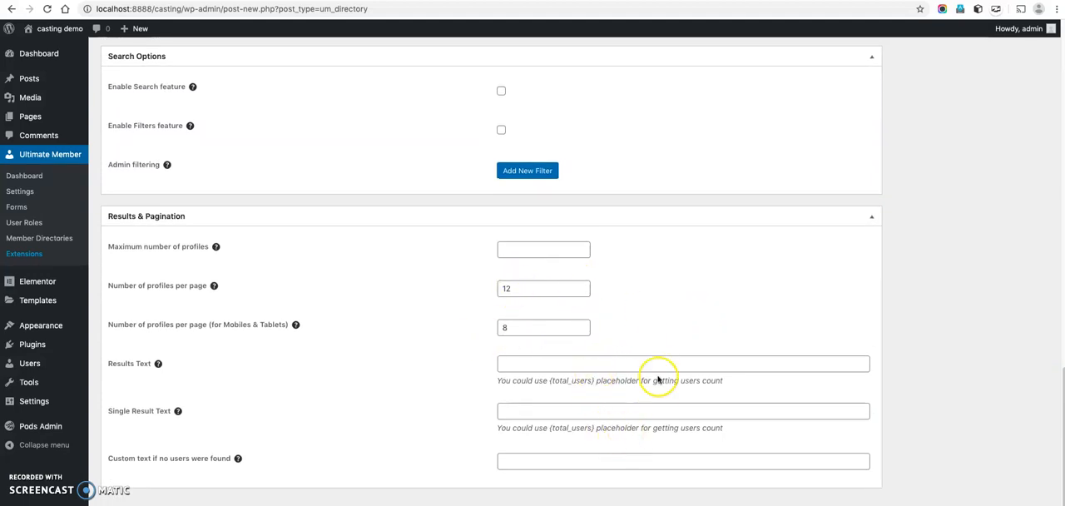
{"action": "scroll", "coordinate": [915, 308], "scroll_direction": "up", "scroll_amount": 10}
{"action": "scroll", "coordinate": [993, 263], "scroll_direction": "down", "scroll_amount": 15}
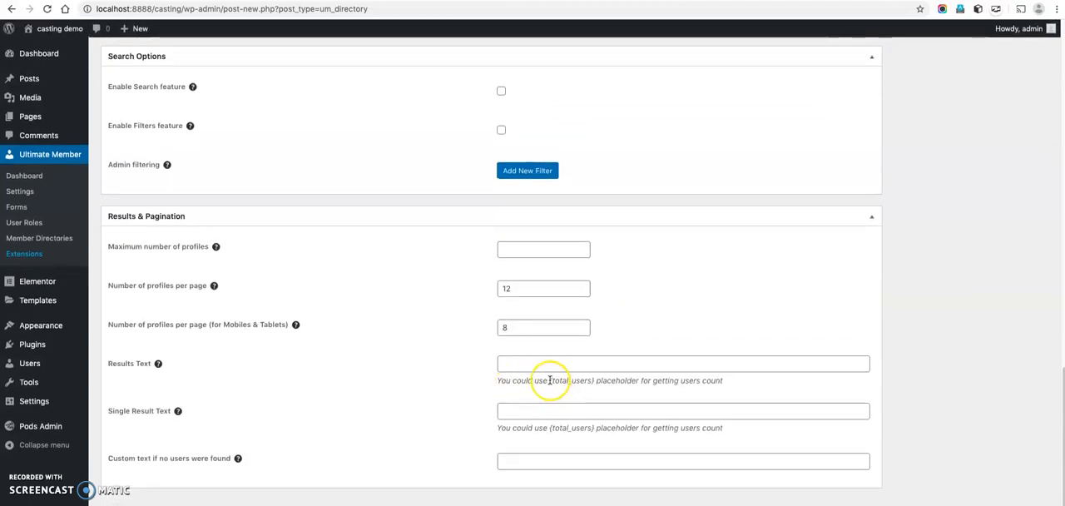
{"action": "left_click_drag", "start_coordinate": [549, 382], "coordinate": [595, 384]}
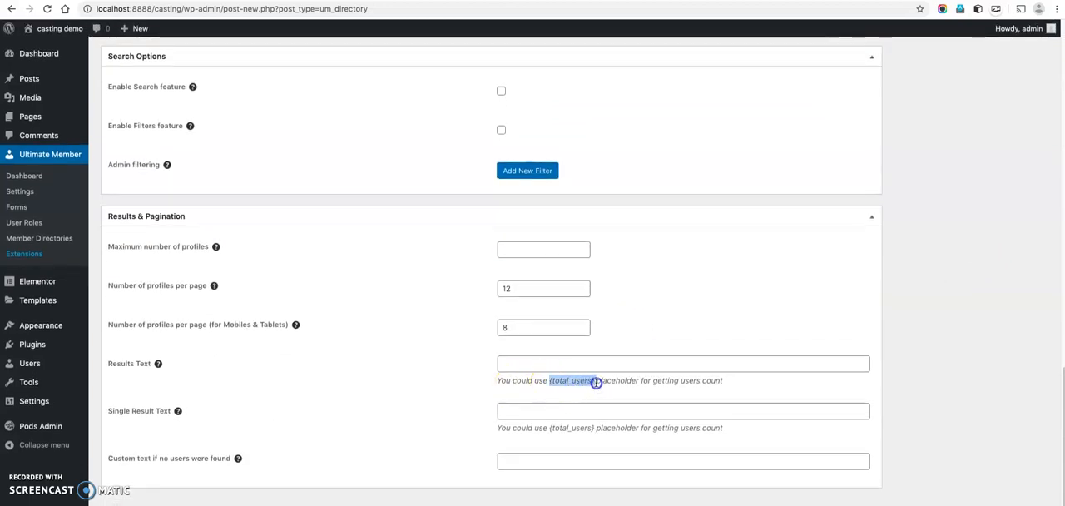
{"action": "left_click", "coordinate": [574, 362]}
{"action": "key", "text": "ctrl+v"}
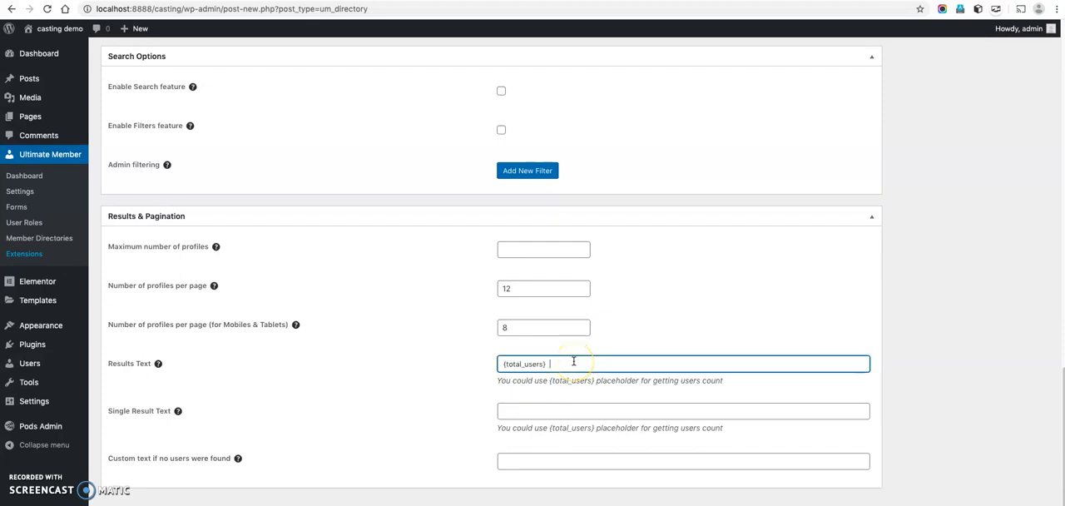
{"action": "type", "text": "Members"}
Set the single result text to the {total_users} placeholder followed by "Member", and add a custom "Not found" message suggesting another try.
{"action": "key", "text": "Tab"}
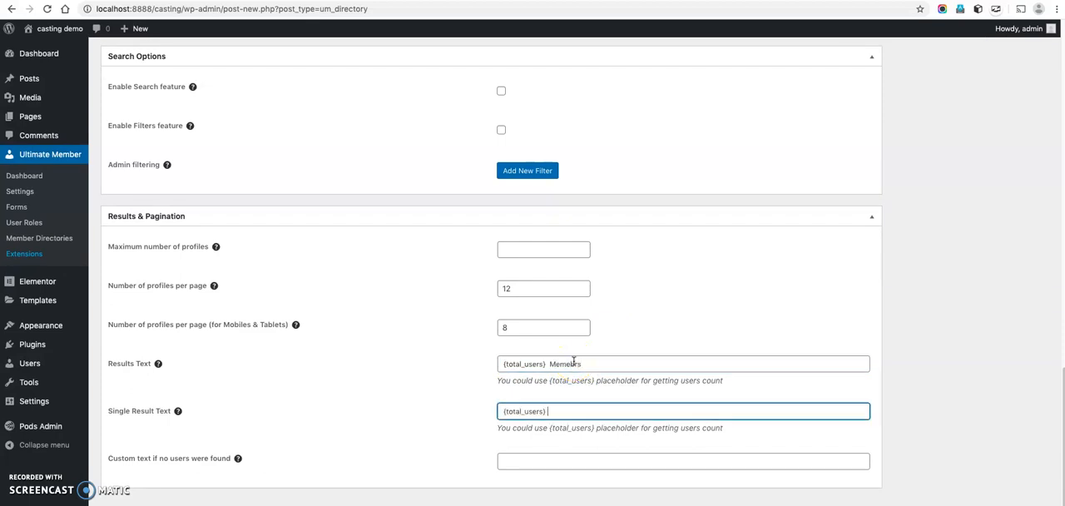
{"action": "type", "text": "Member"}
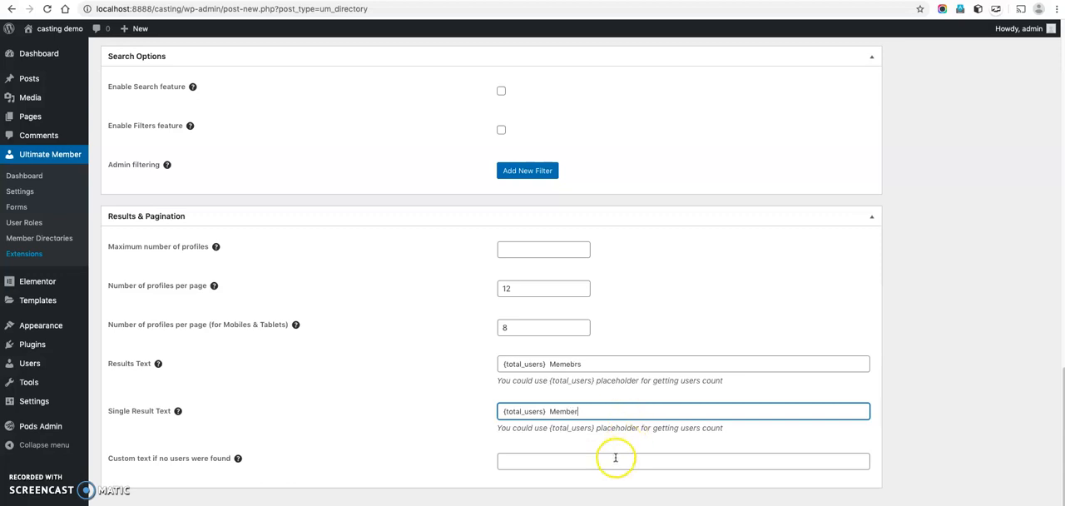
{"action": "left_click", "coordinate": [615, 460]}
{"action": "type", "text": "Not found, ry wothe"}
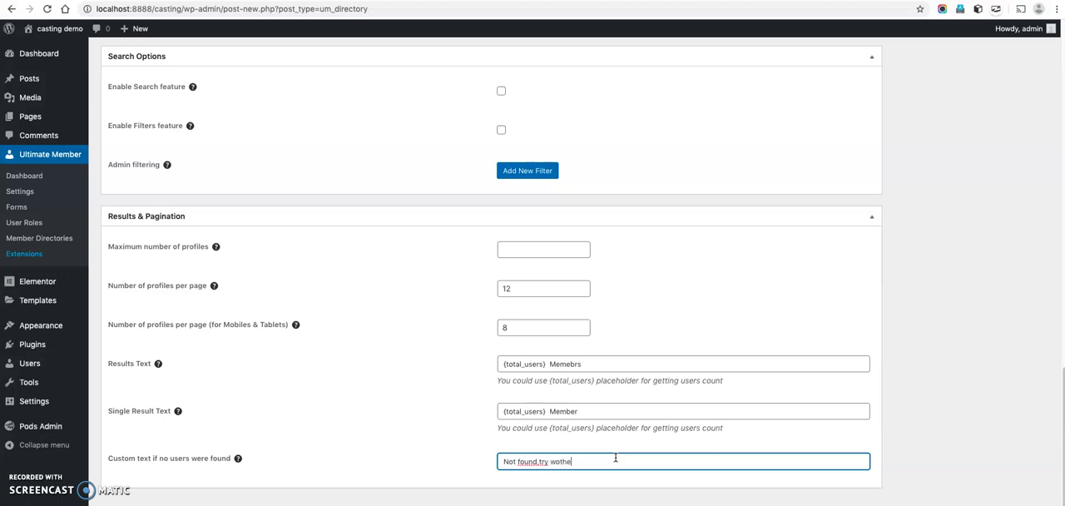
{"action": "type", "text": " try wo"}
{"action": "type", "text": "ters"}
Create the Models member directory and copy its shortcode.
{"action": "scroll", "coordinate": [947, 272], "scroll_direction": "up", "scroll_amount": 15}
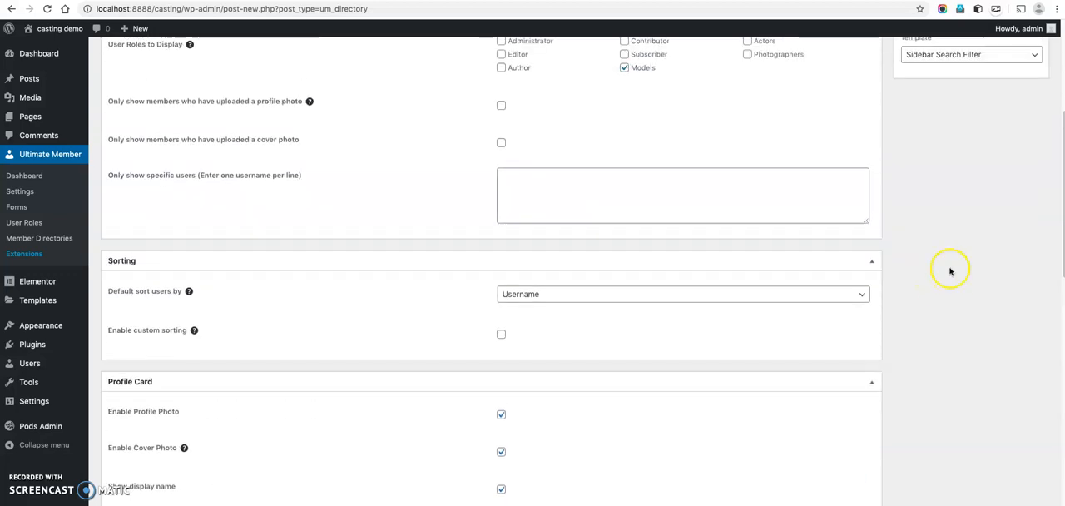
{"action": "left_click", "coordinate": [1023, 158]}
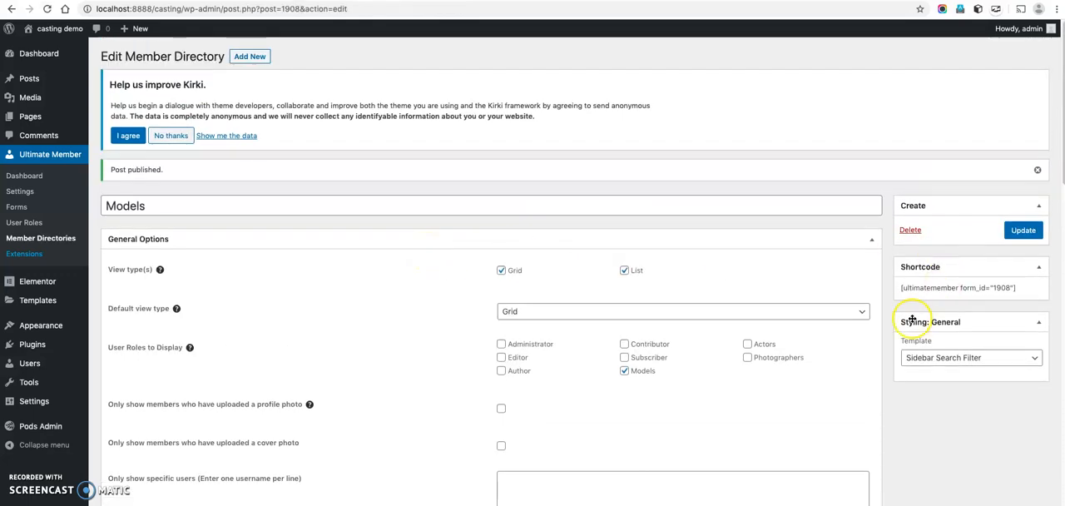
{"action": "left_click", "coordinate": [1024, 291]}
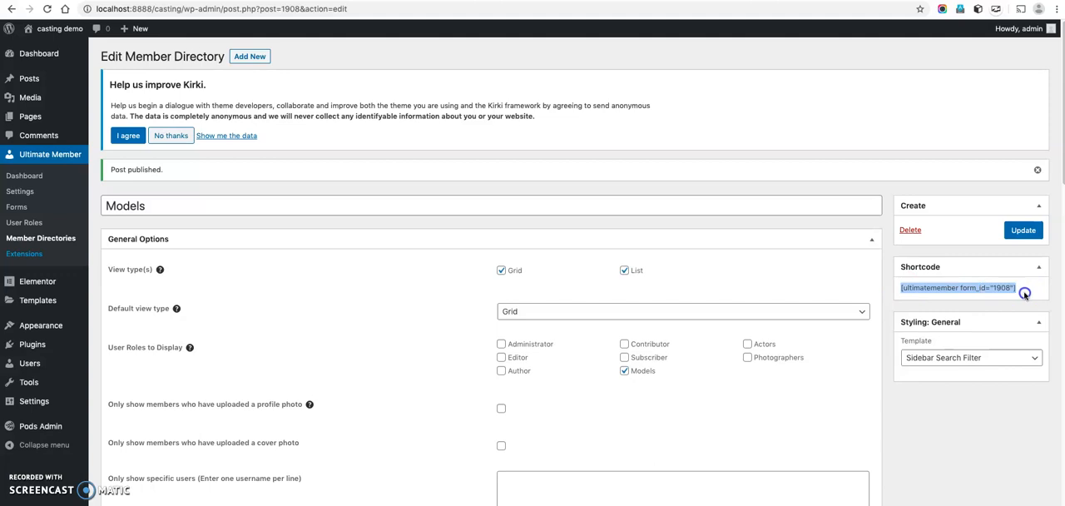
{"action": "right_click", "coordinate": [1001, 287]}
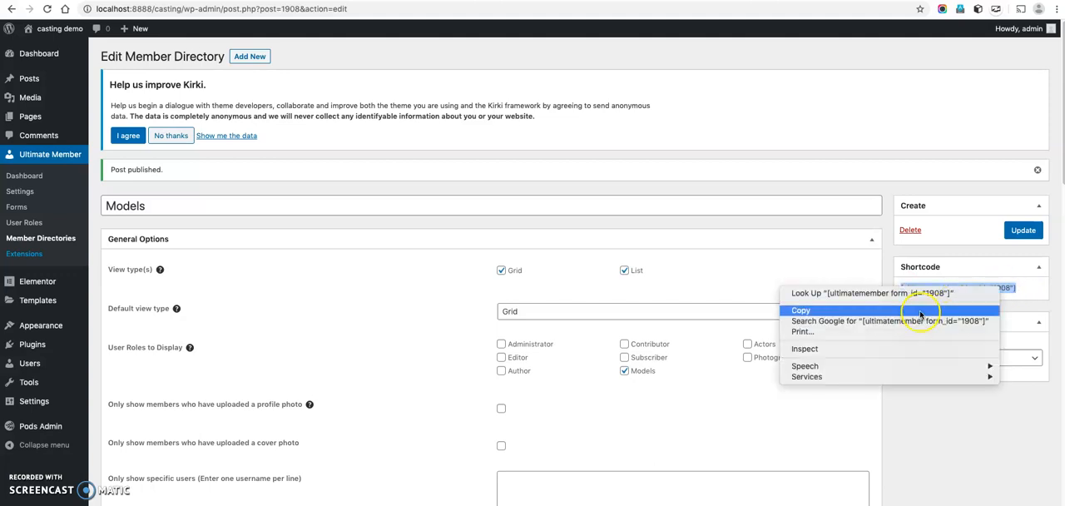
{"action": "left_click", "coordinate": [916, 309]}
Add a new page titled "Model" containing the Models directory shortcode, with the page sub header section set to None.
{"action": "mouse_move", "coordinate": [73, 120]}
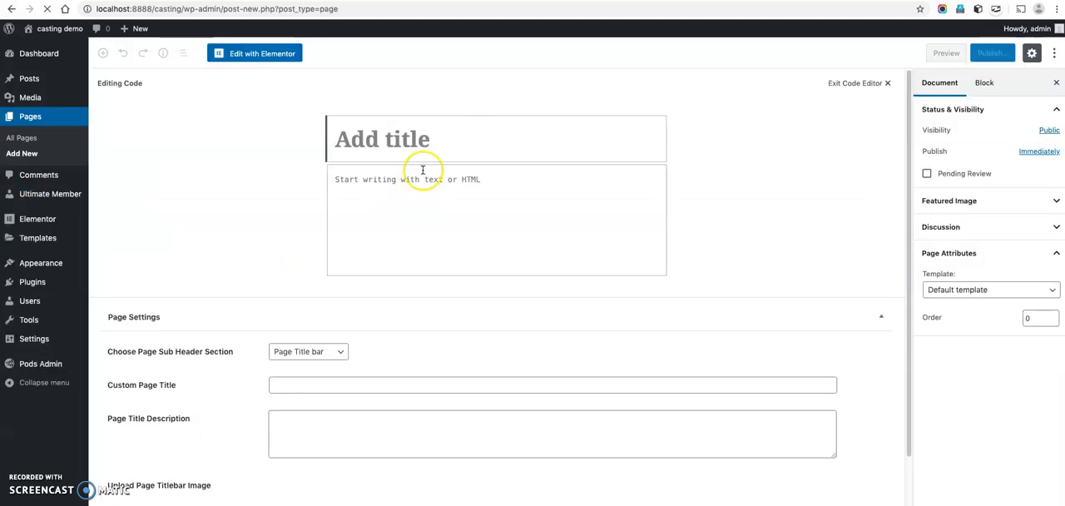
{"action": "type", "text": "Model"}
{"action": "key", "text": "Tab"}
{"action": "key", "text": "super+v"}
{"action": "left_click", "coordinate": [326, 350]}
{"action": "left_click", "coordinate": [323, 372]}
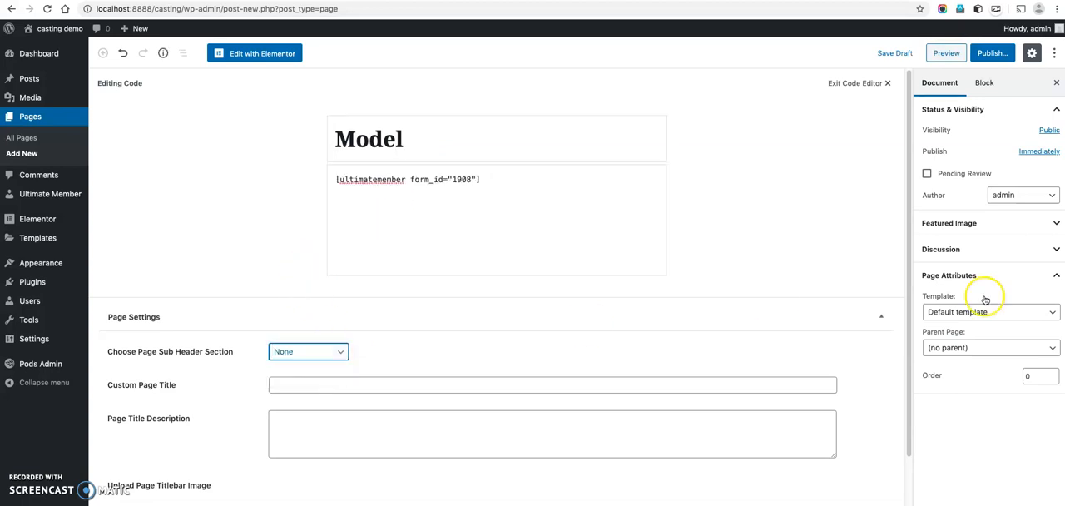
Change the Model page's template from the default and publish the page.
{"action": "left_click", "coordinate": [989, 315]}
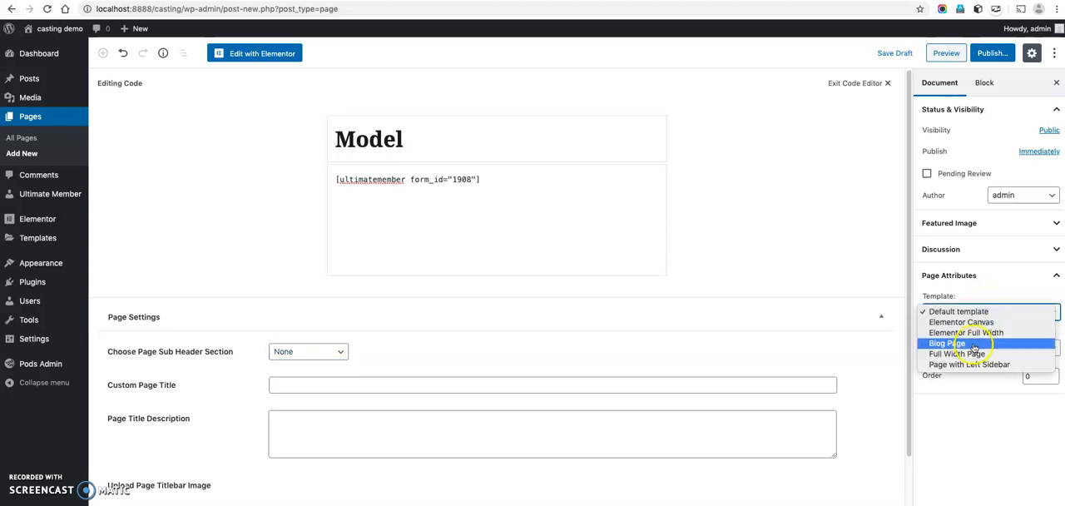
{"action": "left_click", "coordinate": [972, 343]}
{"action": "left_click", "coordinate": [981, 314]}
{"action": "left_click", "coordinate": [955, 321]}
{"action": "left_click", "coordinate": [992, 53]}
{"action": "left_click", "coordinate": [992, 53]}
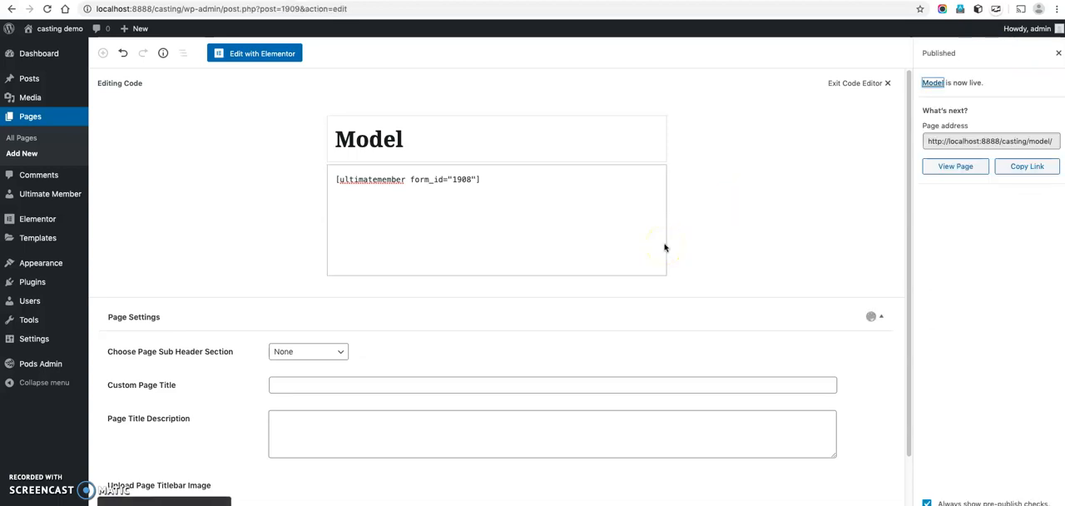
Start a new member directory titled "Actors" that displays only the Actors user role.
{"action": "mouse_move", "coordinate": [59, 204]}
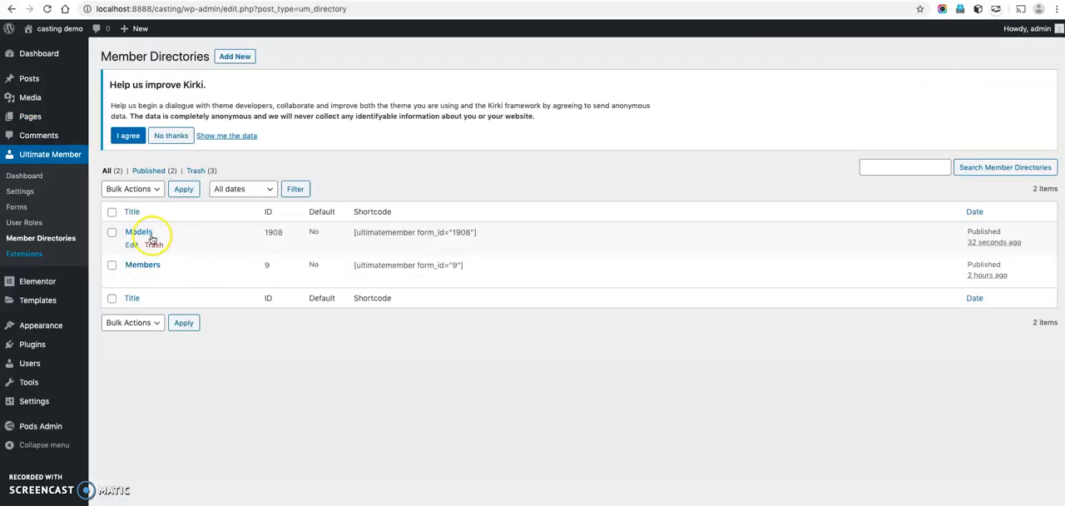
{"action": "left_click", "coordinate": [230, 56]}
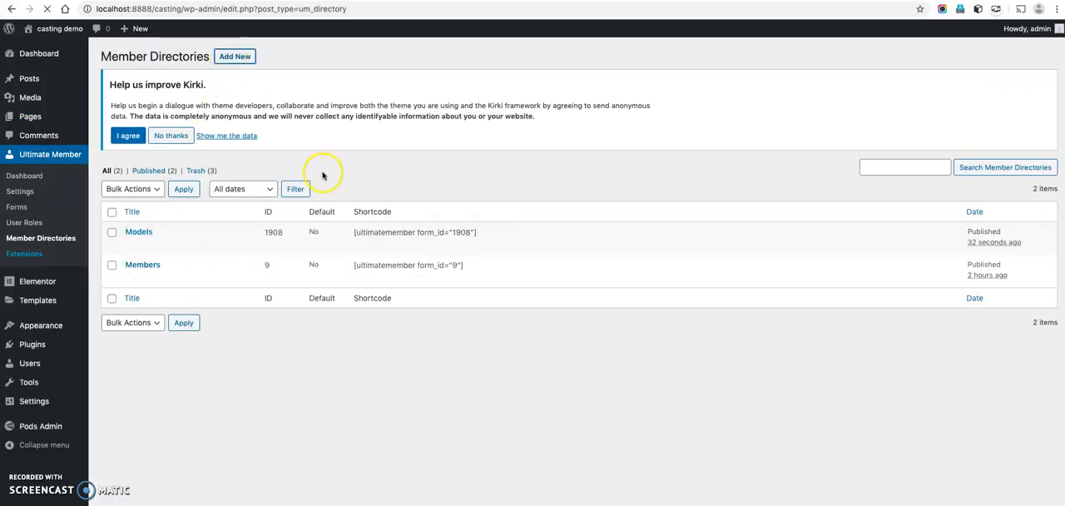
{"action": "type", "text": "Actors"}
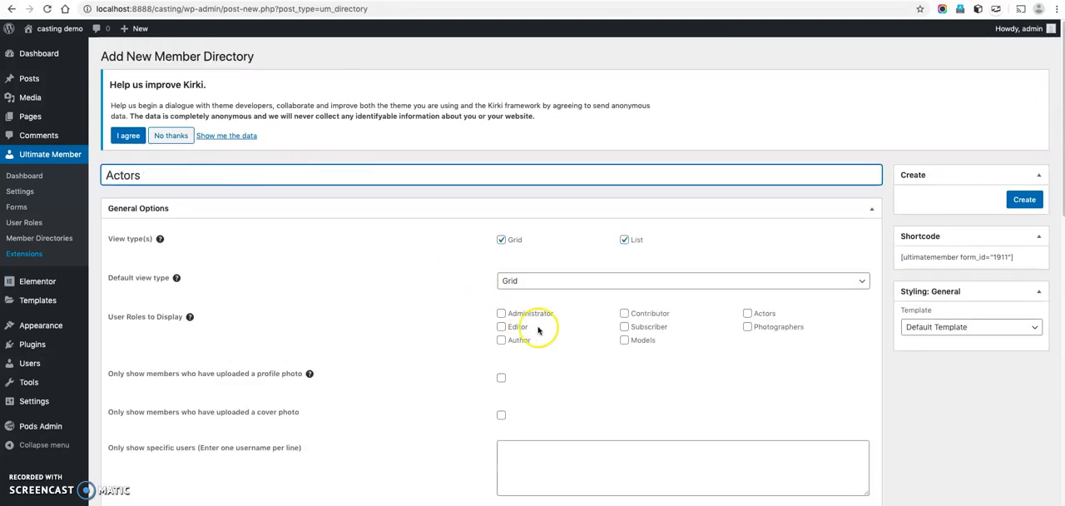
{"action": "left_click", "coordinate": [747, 314]}
Enable extra user information with Actor Skills on the profile card, and show a tagline below the profile name using Birth Date.
{"action": "scroll", "coordinate": [714, 340], "scroll_direction": "down", "scroll_amount": 2}
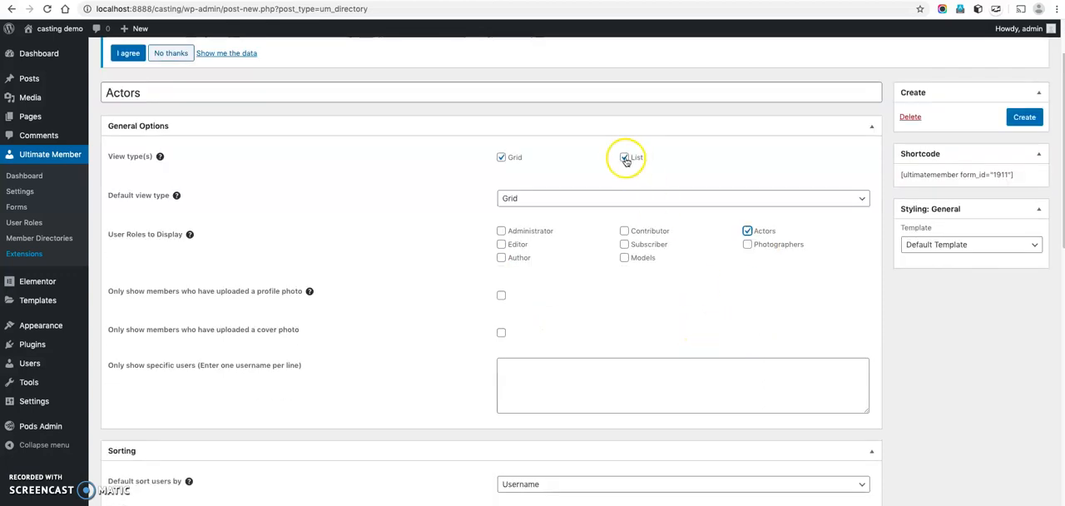
{"action": "scroll", "coordinate": [701, 305], "scroll_direction": "down", "scroll_amount": 4}
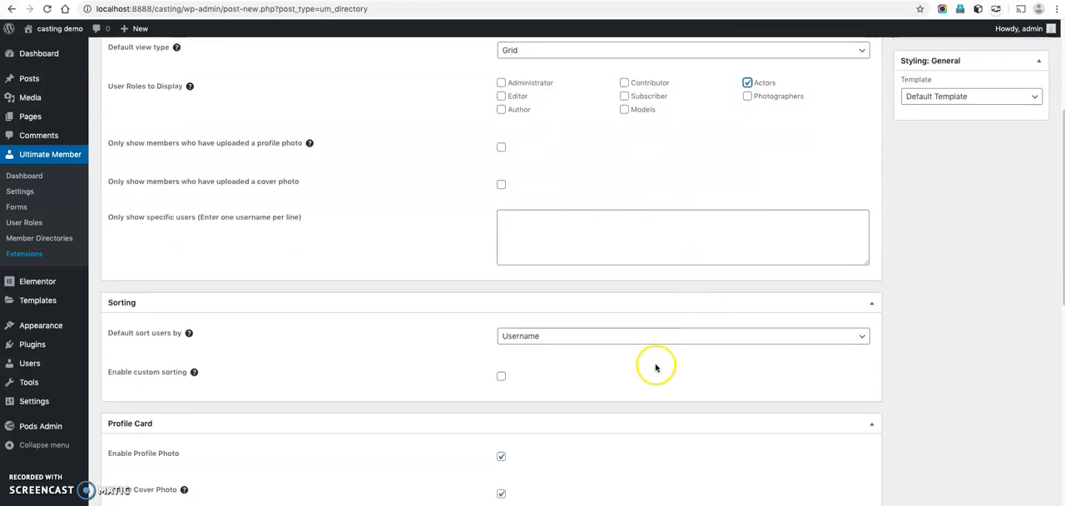
{"action": "scroll", "coordinate": [655, 367], "scroll_direction": "down", "scroll_amount": 10}
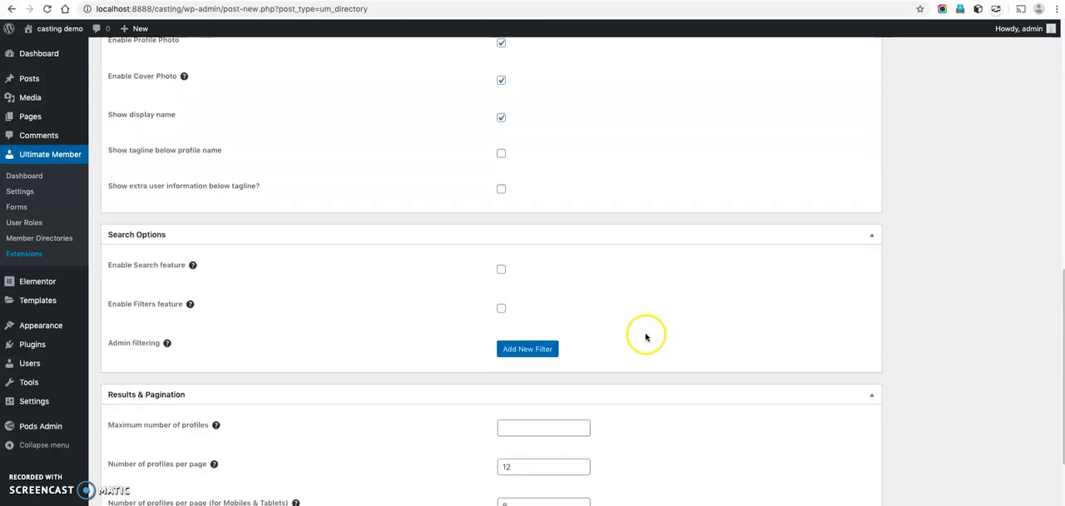
{"action": "left_click", "coordinate": [501, 188]}
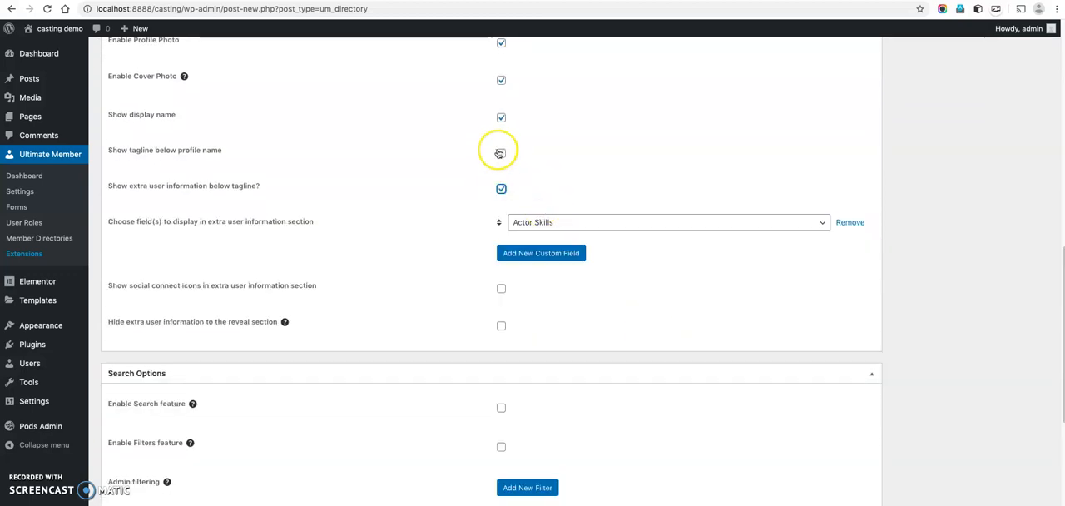
{"action": "left_click", "coordinate": [501, 153]}
{"action": "left_click", "coordinate": [542, 187]}
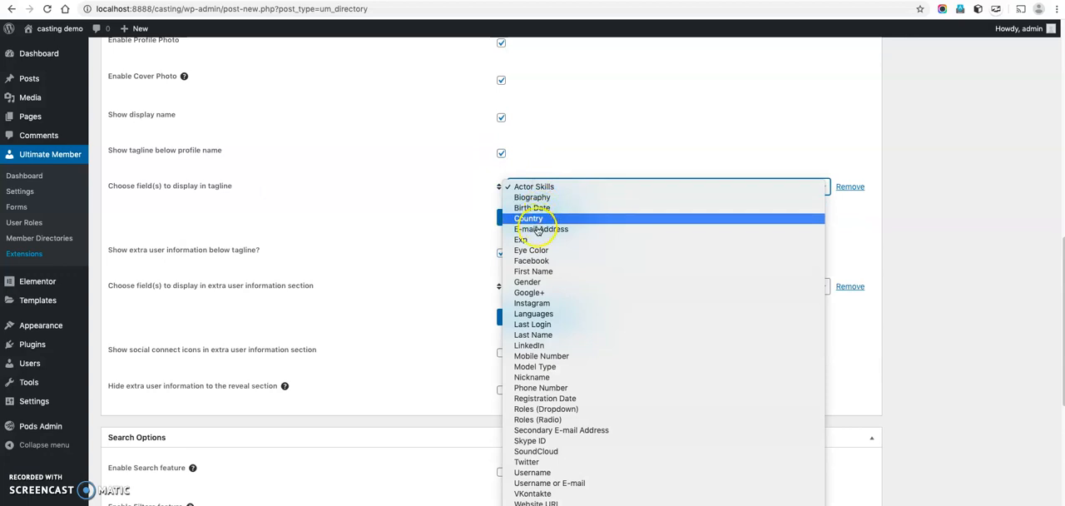
{"action": "left_click", "coordinate": [537, 209]}
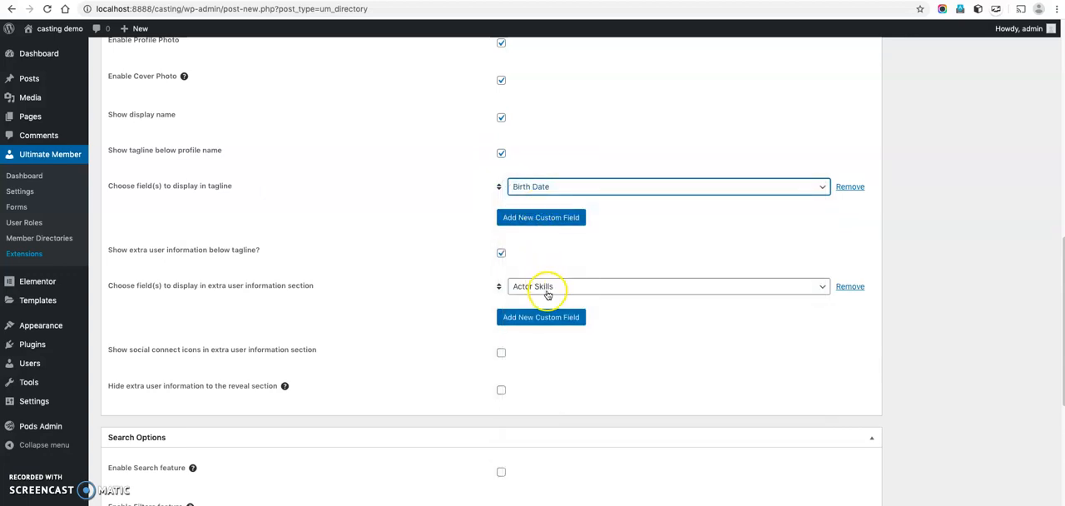
Add Country as a second field below Actor Skills in the extra user information section.
{"action": "left_click", "coordinate": [546, 317]}
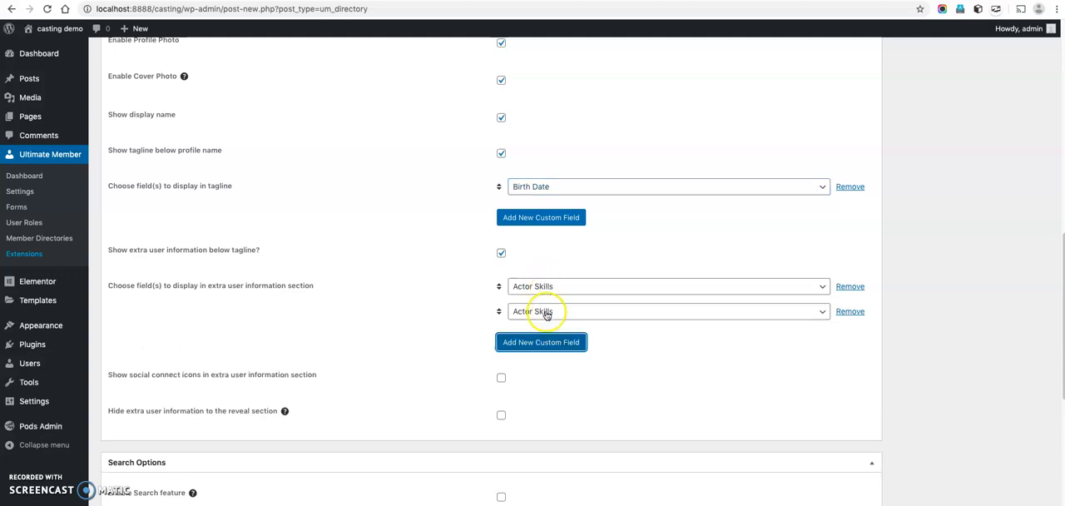
{"action": "left_click", "coordinate": [547, 314]}
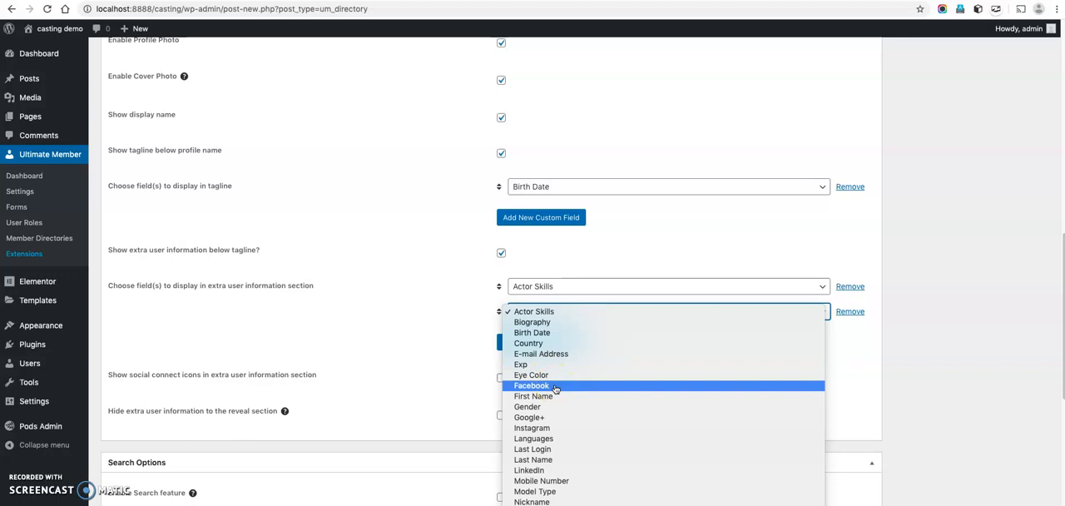
{"action": "scroll", "coordinate": [555, 389], "scroll_direction": "down", "scroll_amount": 4}
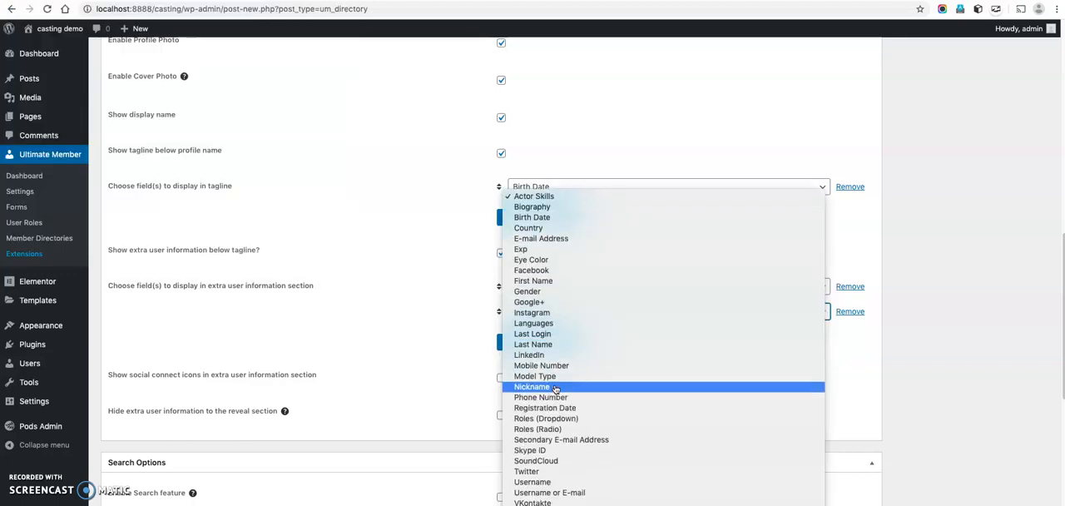
{"action": "left_click", "coordinate": [538, 227]}
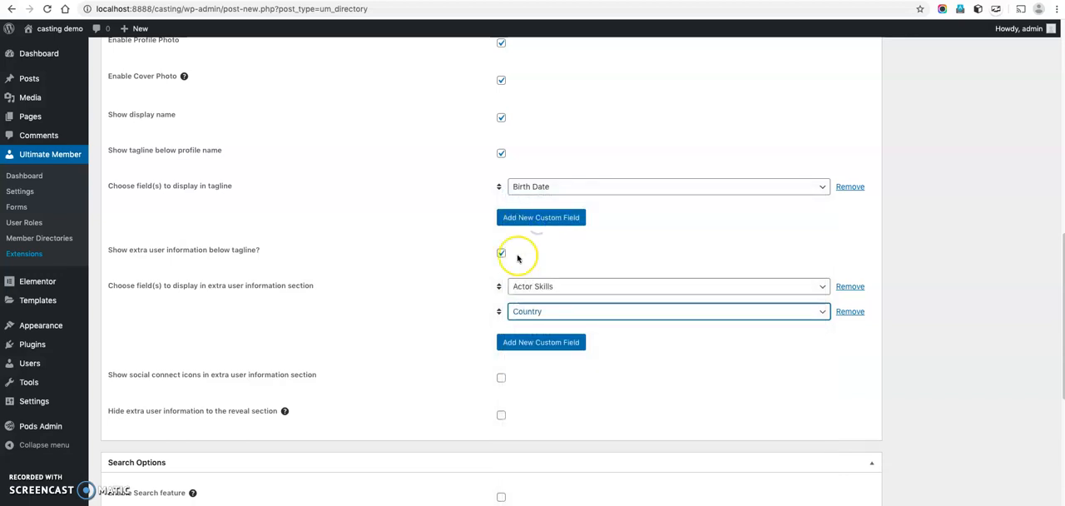
Enable both the search feature and the filters feature for the Actors directory.
{"action": "scroll", "coordinate": [474, 278], "scroll_direction": "down", "scroll_amount": 1}
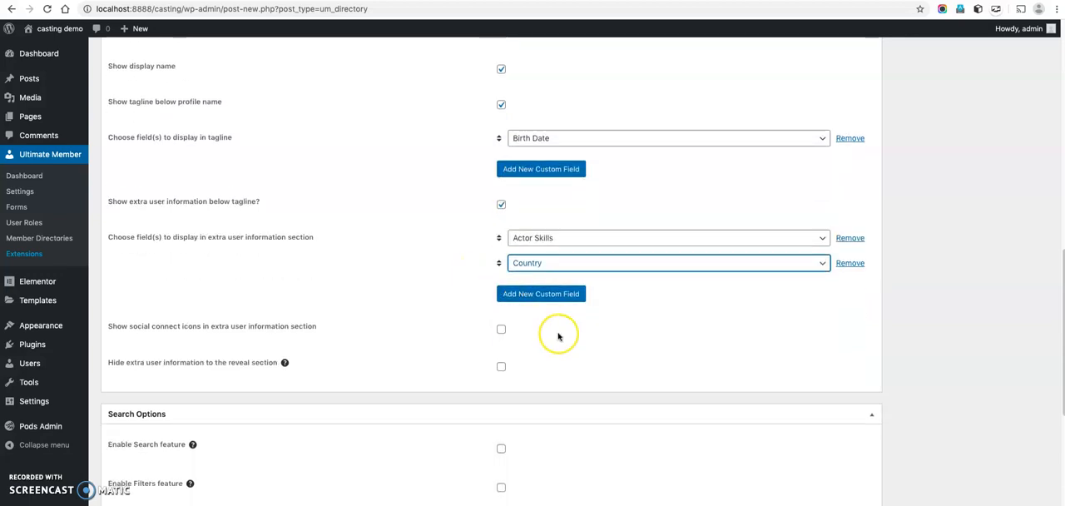
{"action": "scroll", "coordinate": [557, 337], "scroll_direction": "down", "scroll_amount": 4}
{"action": "left_click", "coordinate": [501, 244]}
{"action": "left_click", "coordinate": [501, 340]}
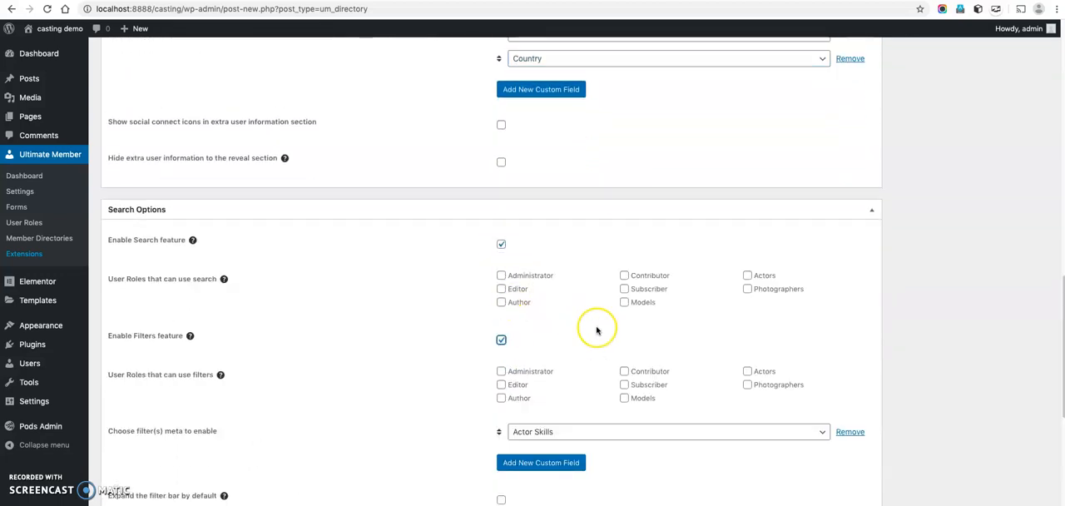
Add Age and Gender to the directory's filters, ordering them as Age, Actor Skills and Gender.
{"action": "scroll", "coordinate": [596, 330], "scroll_direction": "down", "scroll_amount": 2}
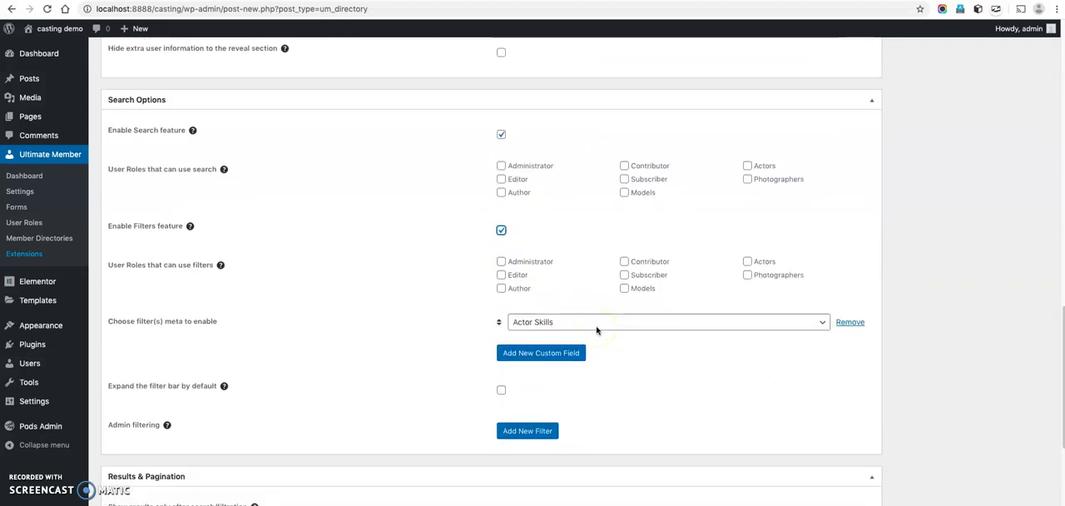
{"action": "left_click", "coordinate": [539, 353]}
{"action": "left_click", "coordinate": [547, 349]}
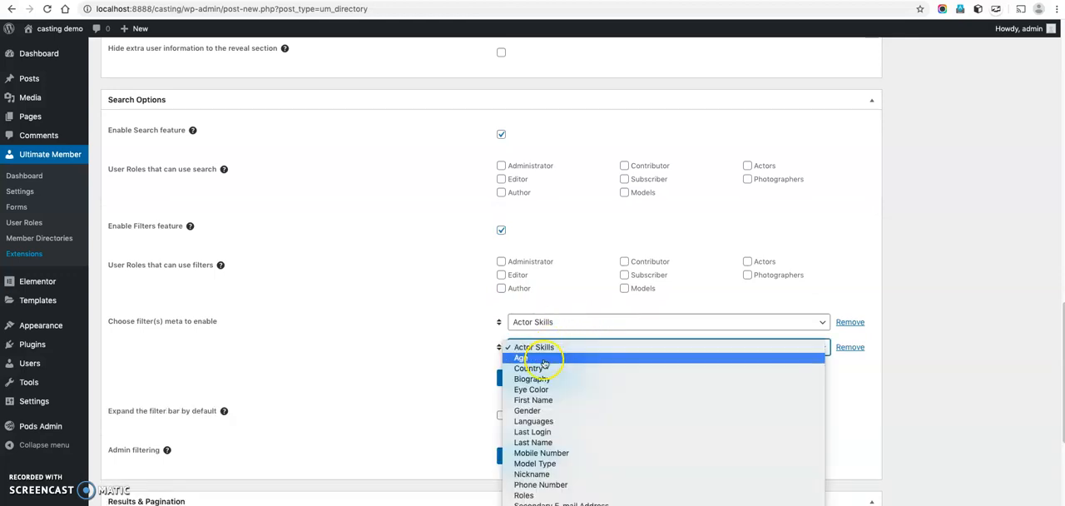
{"action": "left_click", "coordinate": [543, 360]}
{"action": "mouse_move", "coordinate": [498, 340]}
{"action": "left_mouse_down"}
{"action": "mouse_move", "coordinate": [500, 306]}
{"action": "mouse_move", "coordinate": [500, 324]}
{"action": "left_mouse_up"}
{"action": "left_click", "coordinate": [541, 378]}
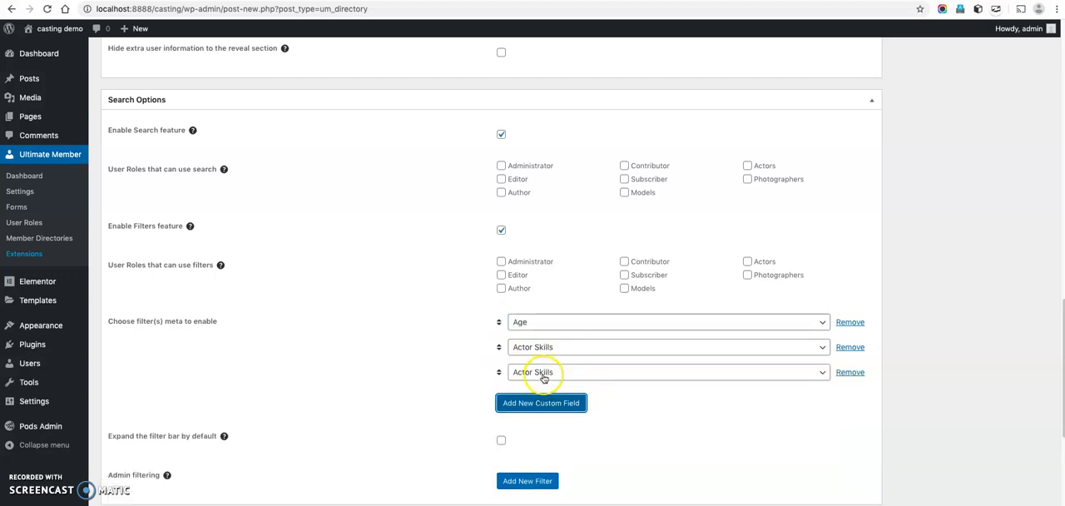
{"action": "left_click", "coordinate": [545, 374]}
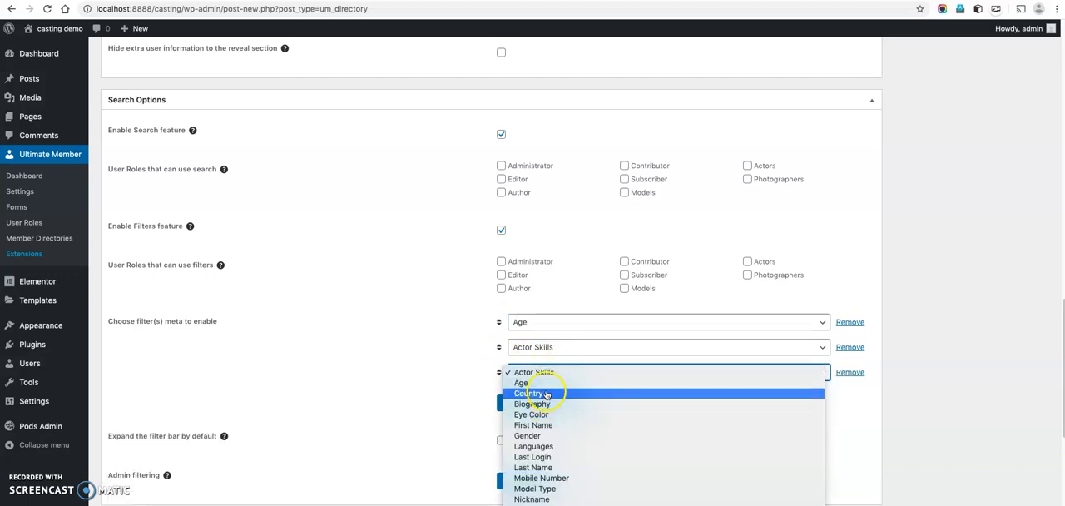
{"action": "left_click", "coordinate": [539, 437]}
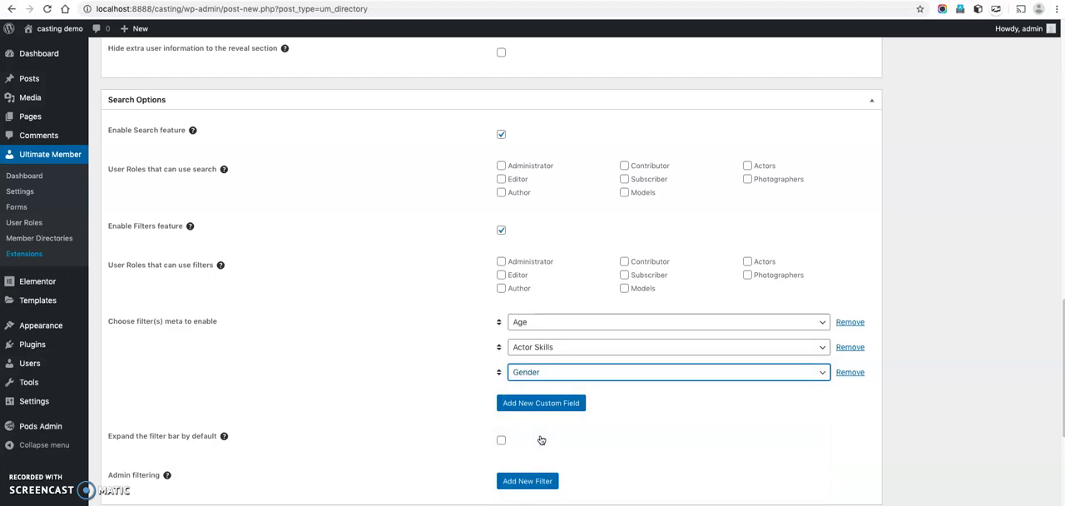
Publish the Actors member directory and copy its shortcode.
{"action": "scroll", "coordinate": [541, 440], "scroll_direction": "down", "scroll_amount": 8}
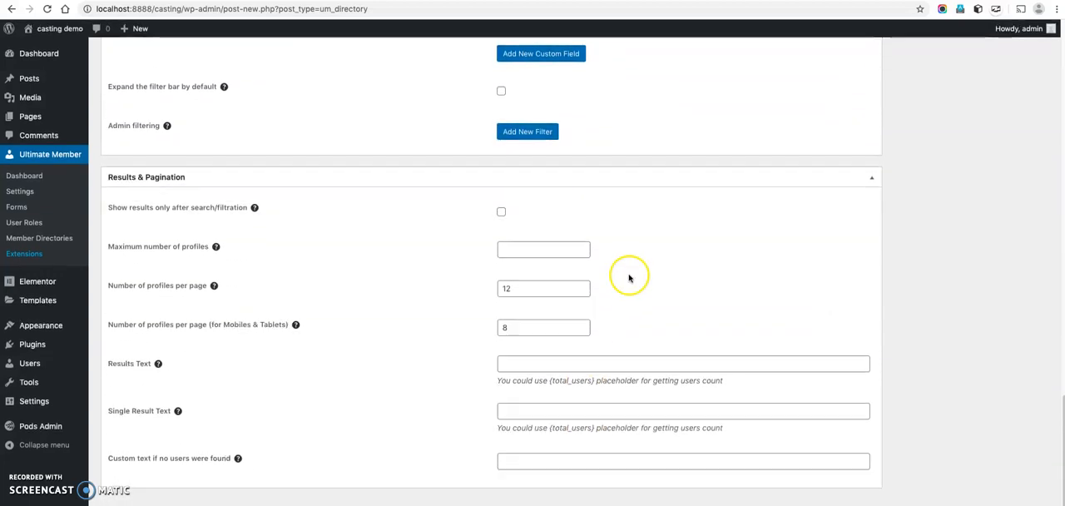
{"action": "scroll", "coordinate": [832, 283], "scroll_direction": "up", "scroll_amount": 10}
{"action": "scroll", "coordinate": [916, 250], "scroll_direction": "up", "scroll_amount": 10}
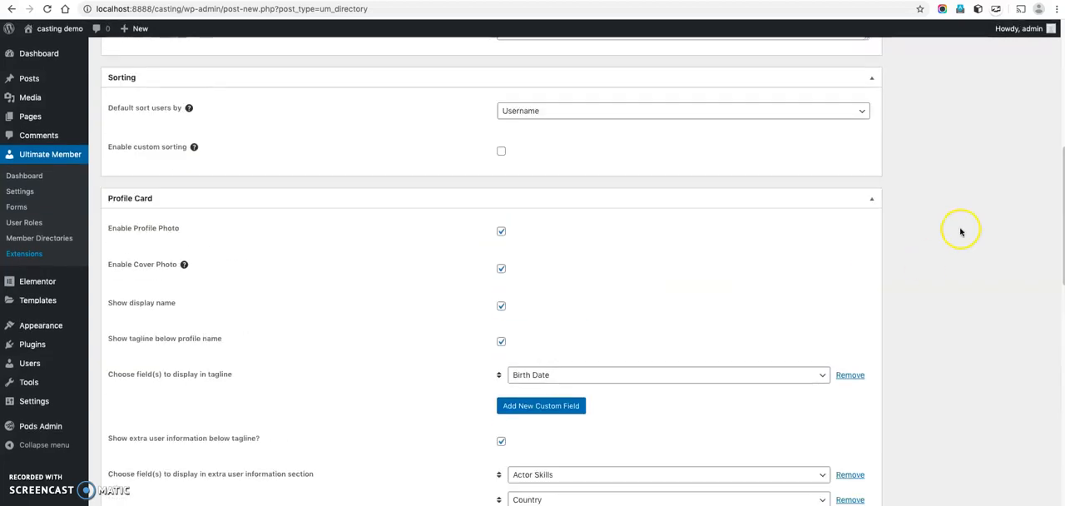
{"action": "left_click", "coordinate": [1021, 164]}
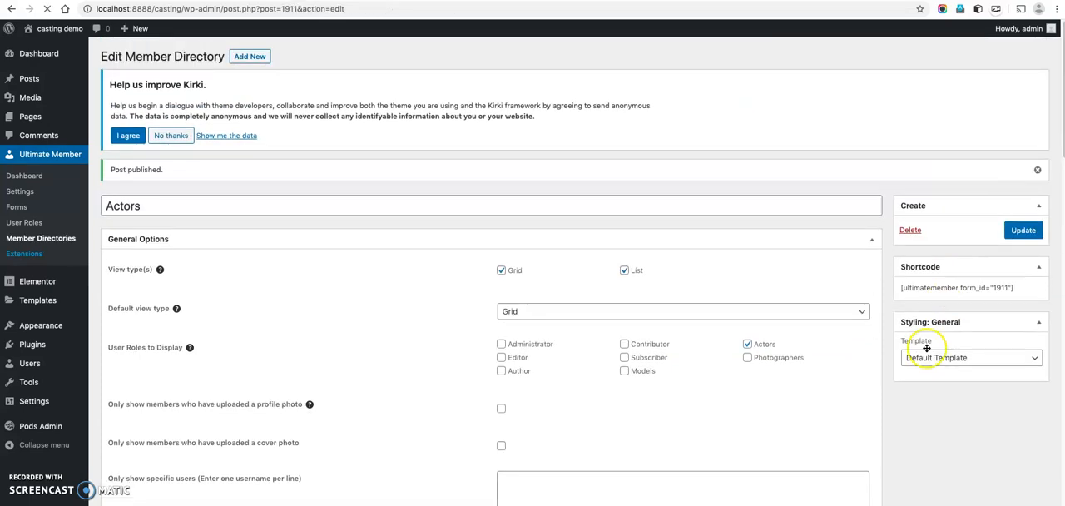
{"action": "left_click_drag", "start_coordinate": [900, 289], "coordinate": [1014, 288]}
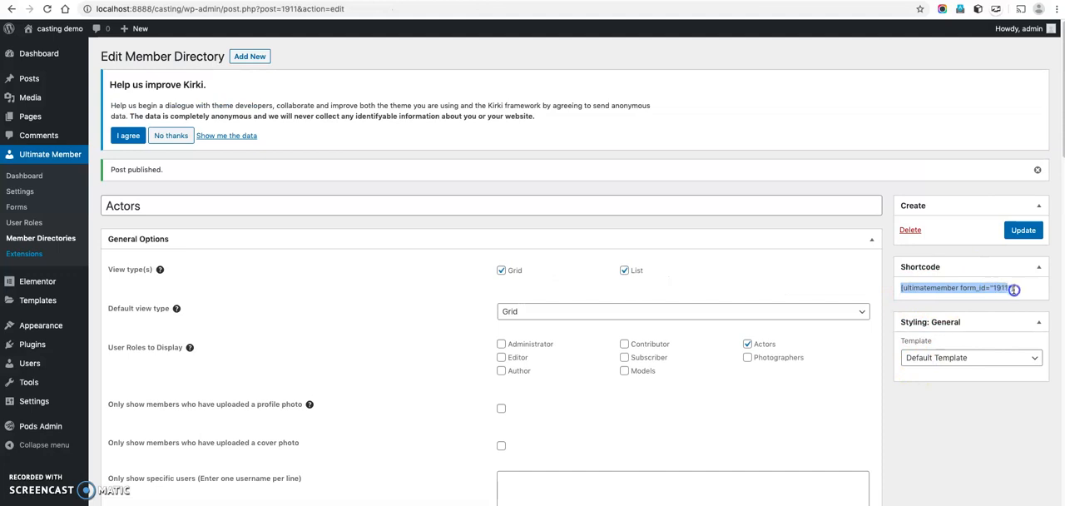
{"action": "right_click", "coordinate": [1004, 287]}
{"action": "left_click", "coordinate": [969, 309]}
Create a new page titled Actors containing the directory shortcode [ultimatemember form_id="1911"].
{"action": "mouse_move", "coordinate": [47, 113]}
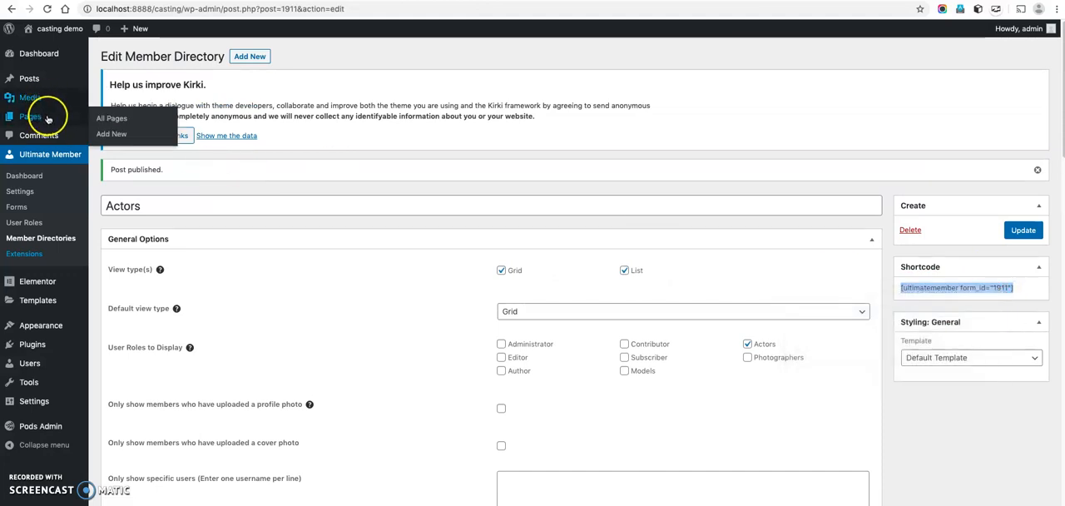
{"action": "left_click", "coordinate": [108, 134]}
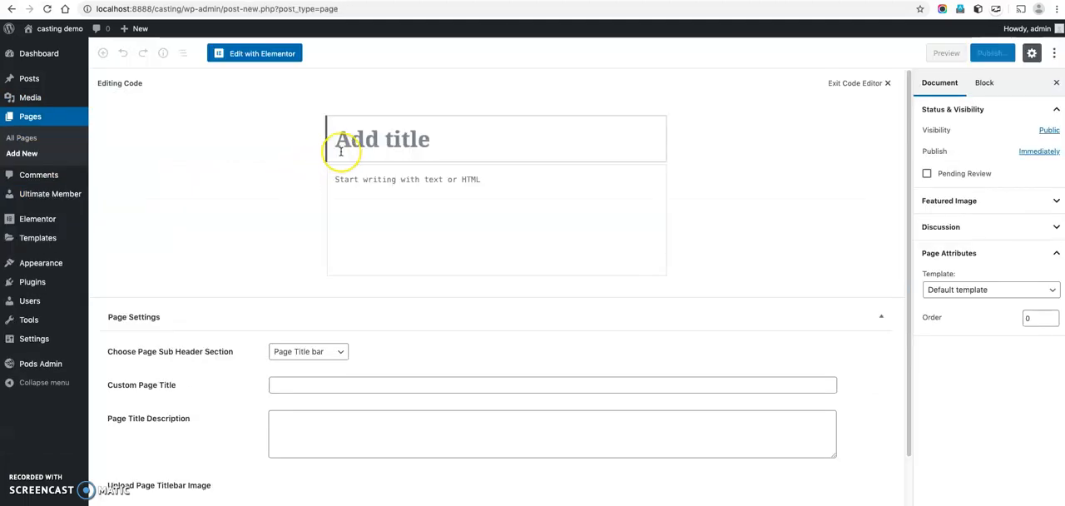
{"action": "type", "text": "Actors"}
{"action": "key", "text": "Tab"}
{"action": "key", "text": "super+v"}
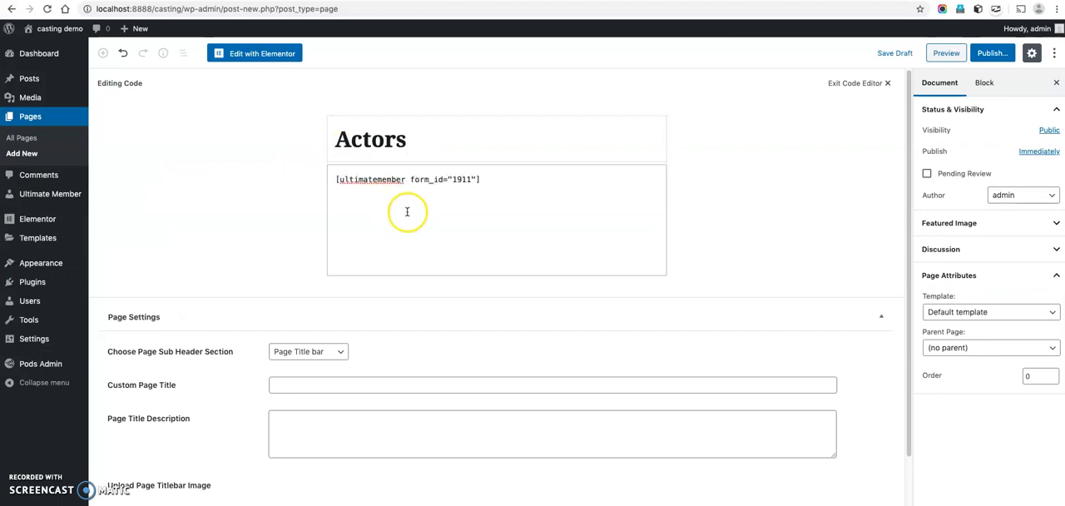
Set the page's sub header section to None and its template to Full Width Page, and publish the Actors page.
{"action": "left_click", "coordinate": [341, 354]}
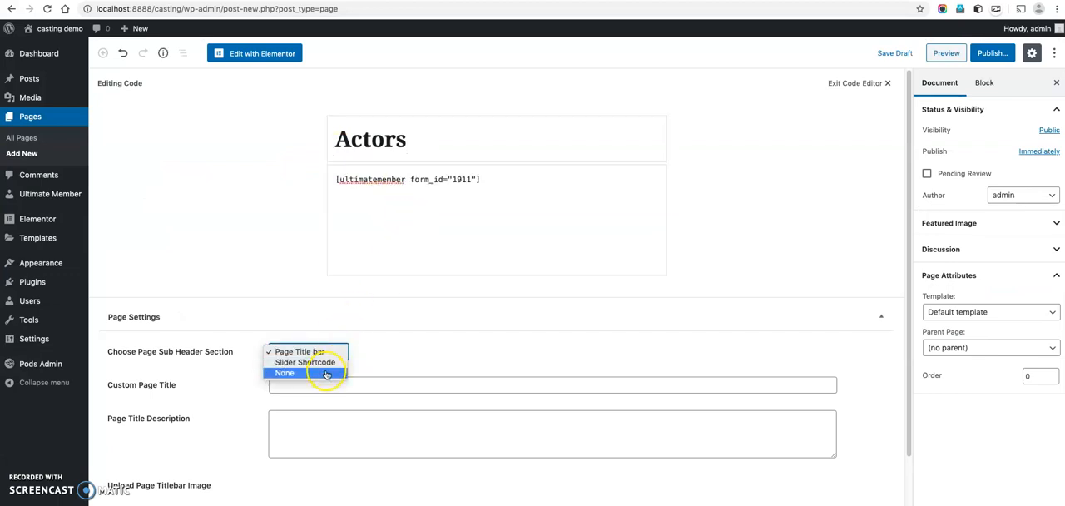
{"action": "left_click", "coordinate": [326, 373]}
{"action": "left_click", "coordinate": [1017, 313]}
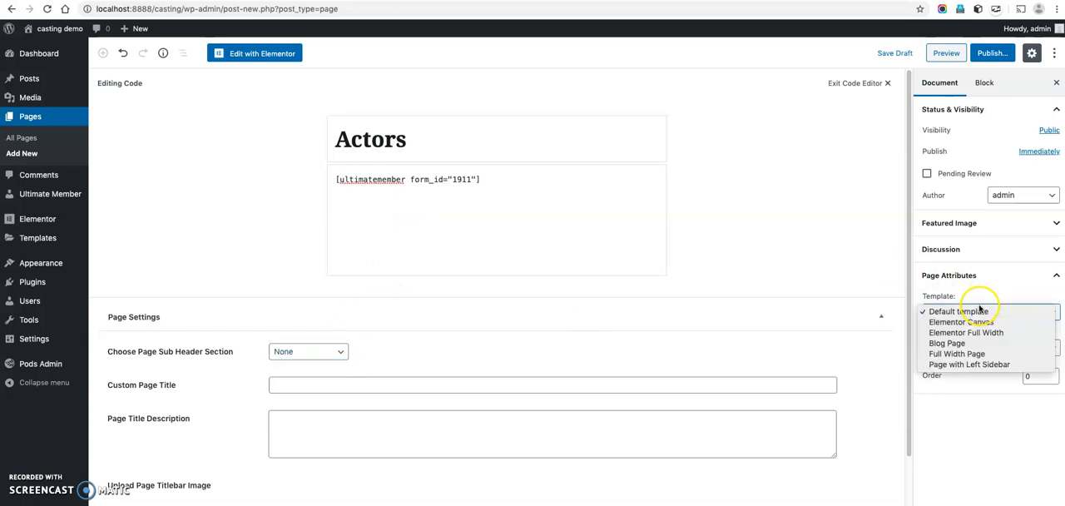
{"action": "left_click", "coordinate": [969, 357]}
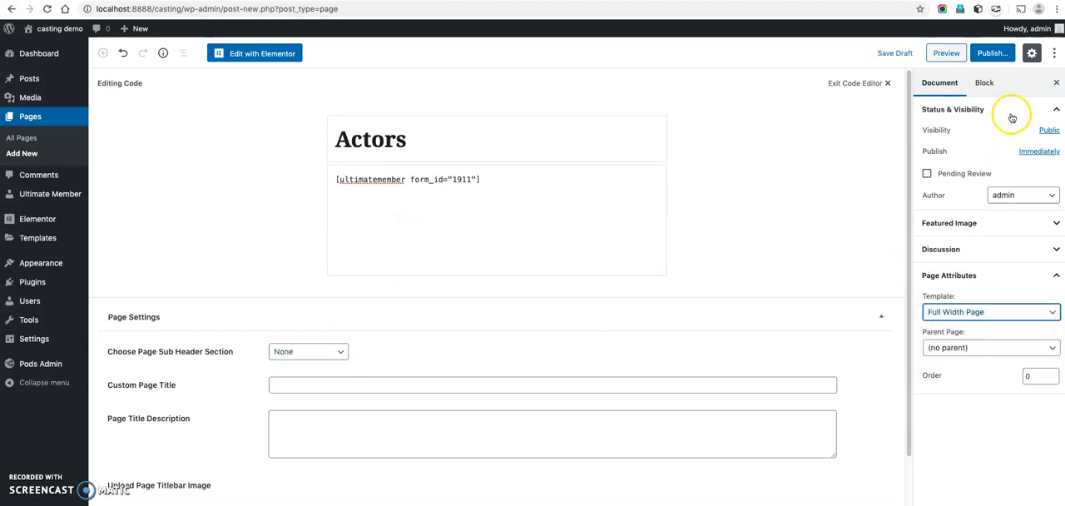
{"action": "left_click", "coordinate": [994, 53]}
{"action": "left_click", "coordinate": [993, 53]}
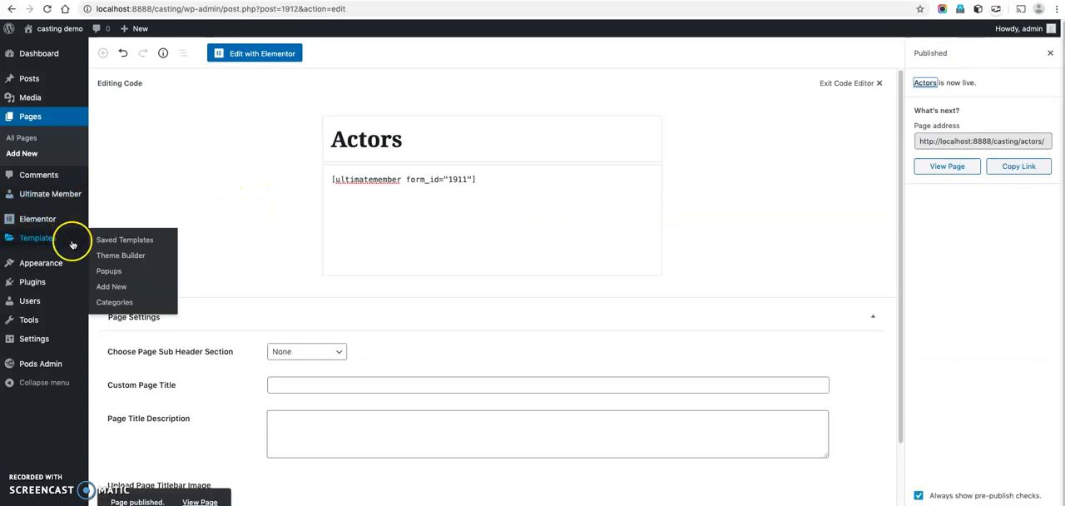
Add the Actors and Model pages to the site's primary menu.
{"action": "mouse_move", "coordinate": [71, 257]}
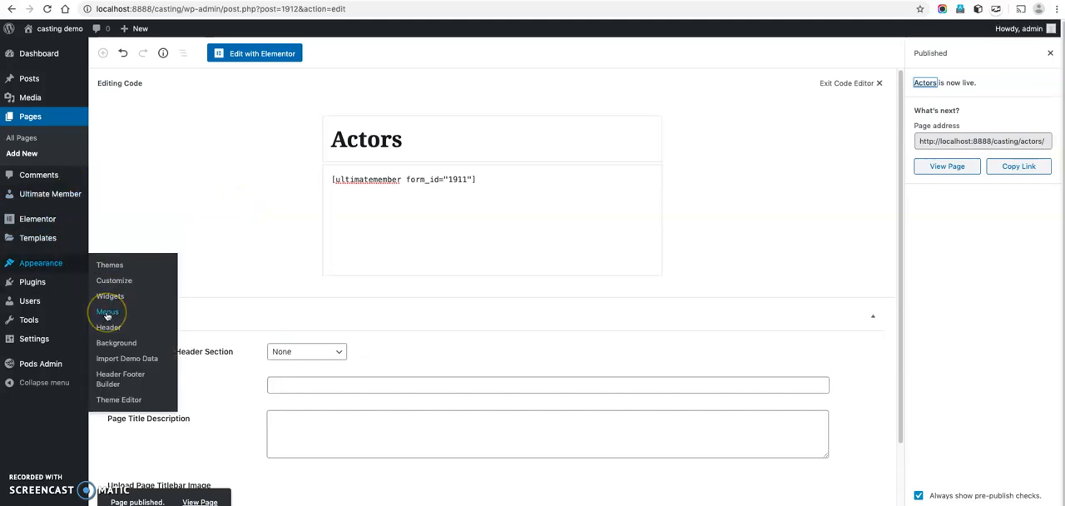
{"action": "left_click", "coordinate": [108, 313]}
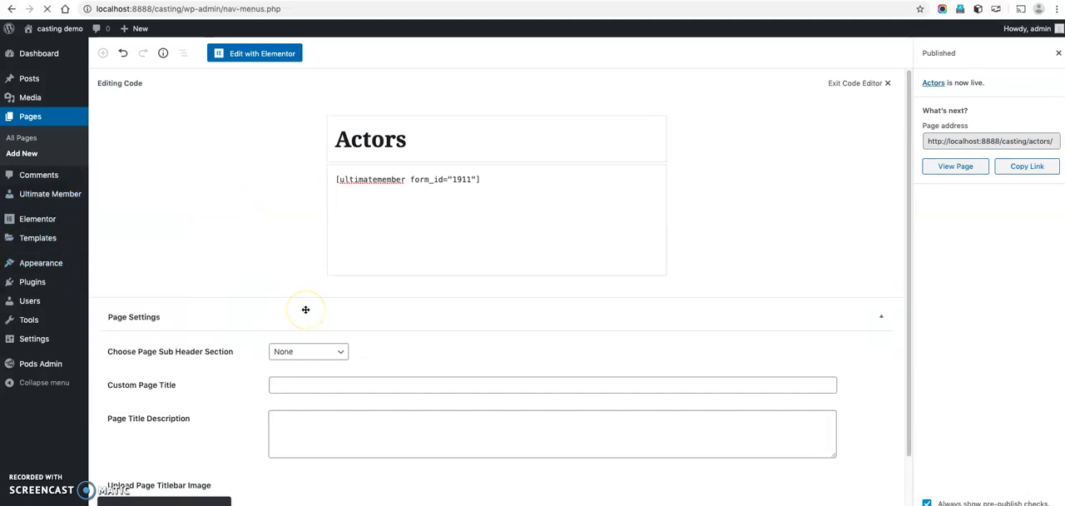
{"action": "scroll", "coordinate": [305, 309], "scroll_direction": "down", "scroll_amount": 3}
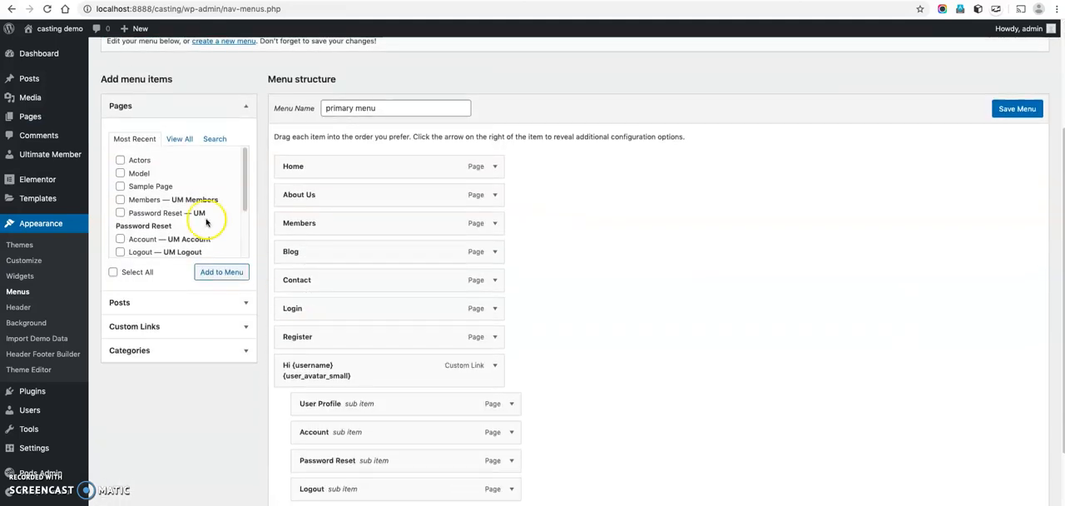
{"action": "left_click", "coordinate": [140, 161]}
{"action": "left_click", "coordinate": [221, 272]}
{"action": "scroll", "coordinate": [551, 318], "scroll_direction": "down", "scroll_amount": 3}
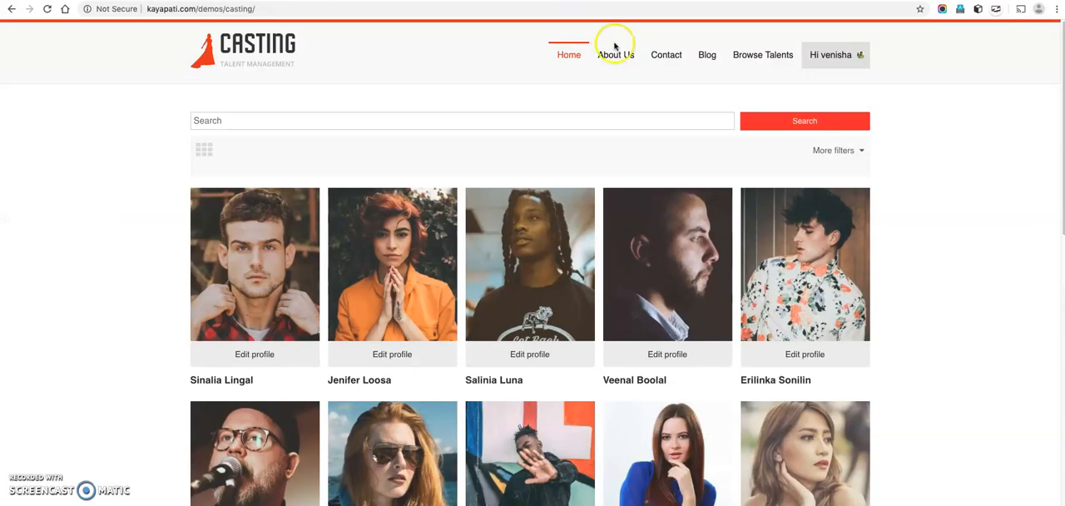
Try adding another Browse Talents custom link with URL # to the menu that already contains Models.
{"action": "mouse_move", "coordinate": [771, 63]}
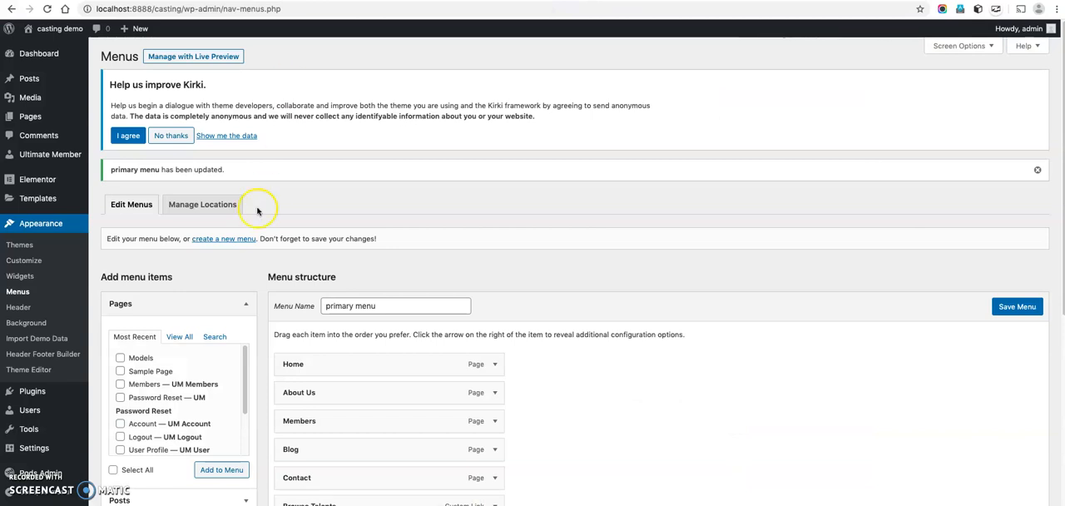
{"action": "scroll", "coordinate": [257, 210], "scroll_direction": "down", "scroll_amount": 5}
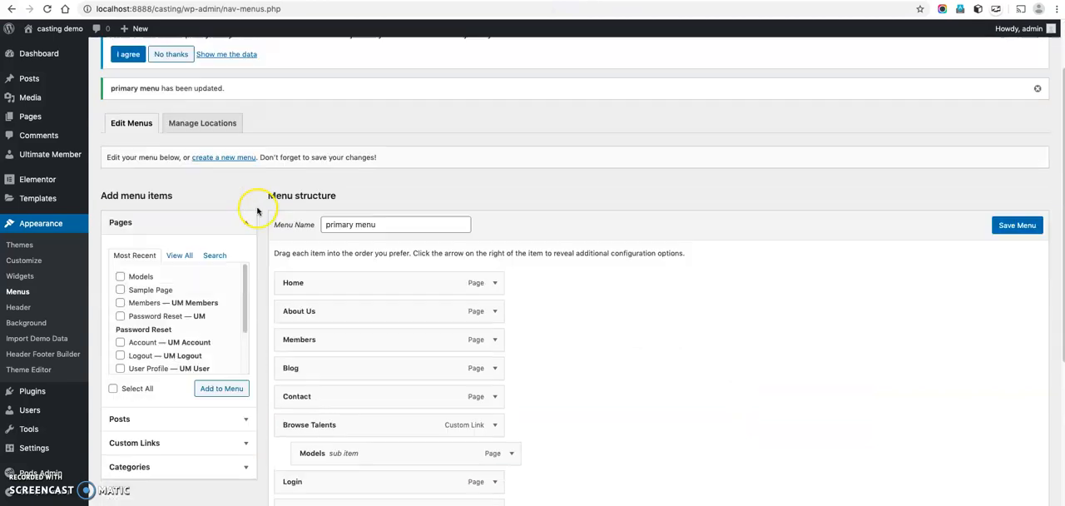
{"action": "left_click", "coordinate": [157, 321]}
{"action": "left_click", "coordinate": [178, 209]}
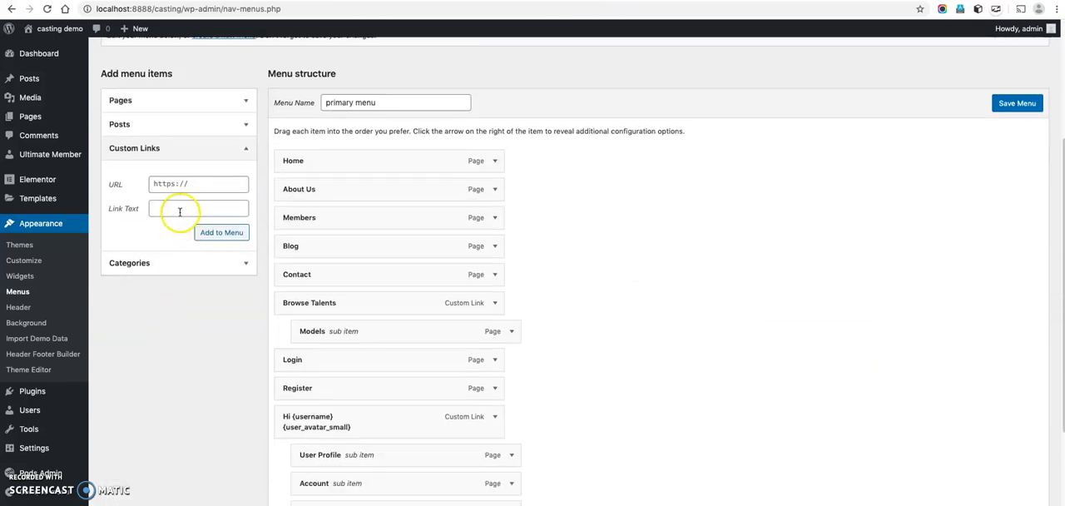
{"action": "left_click", "coordinate": [191, 184]}
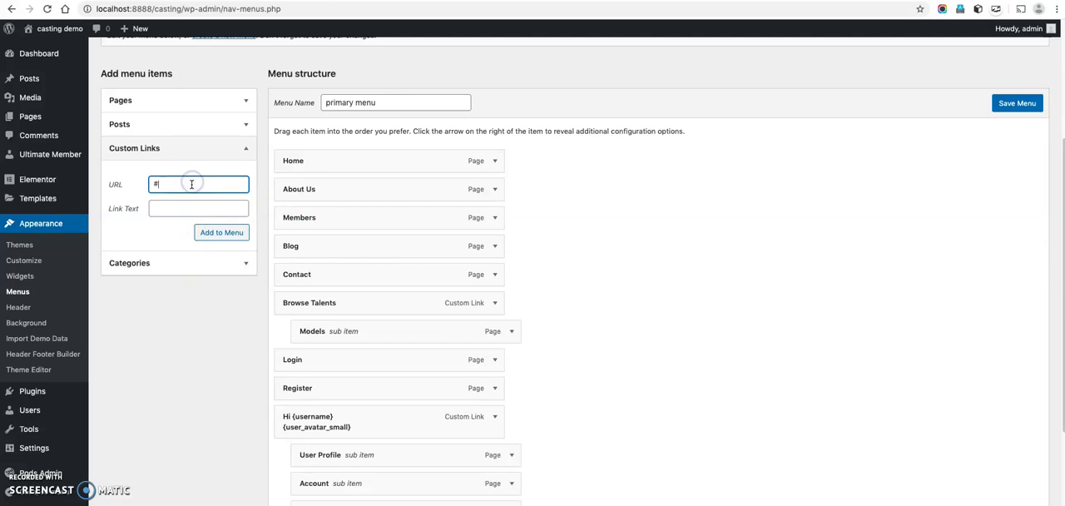
{"action": "left_click", "coordinate": [175, 210]}
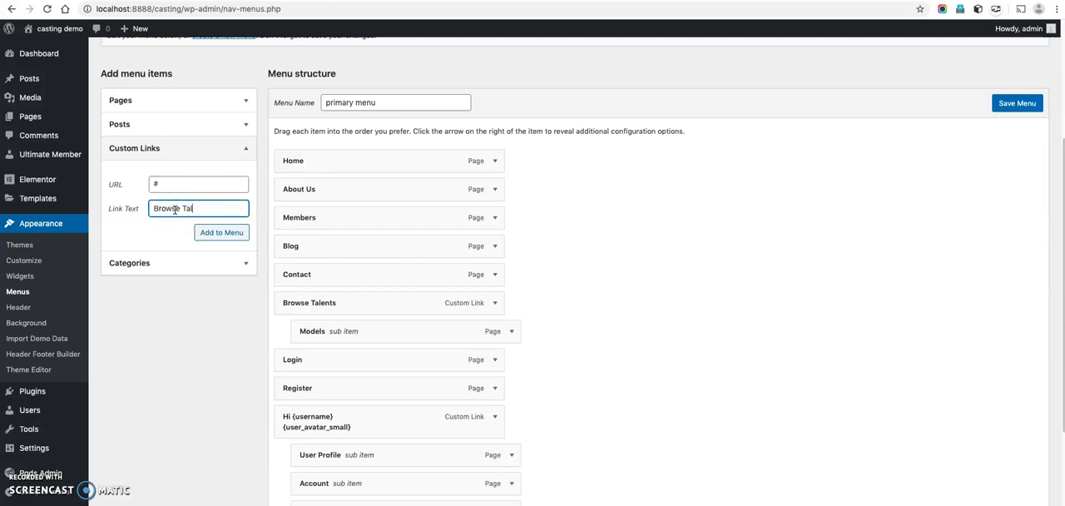
{"action": "left_click", "coordinate": [217, 234]}
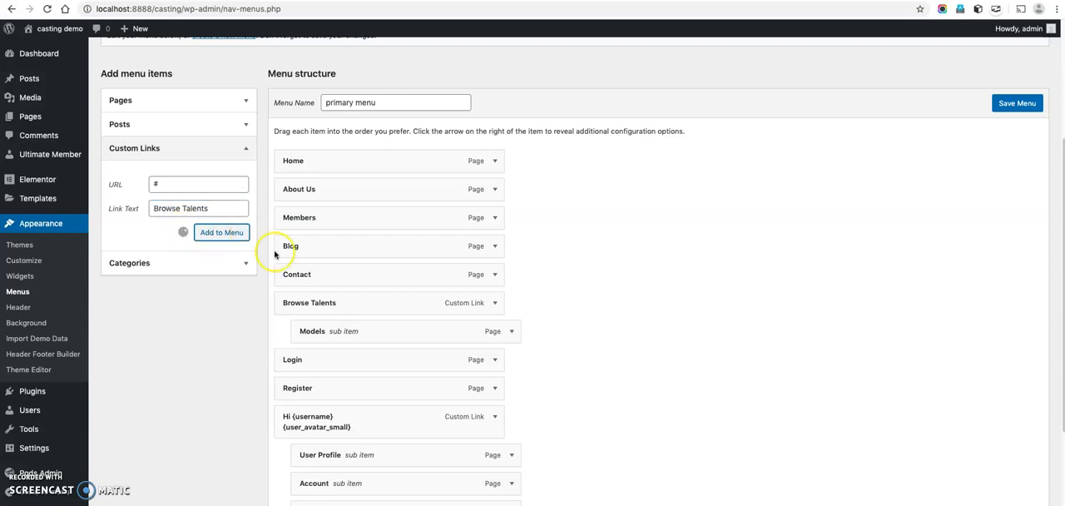
{"action": "scroll", "coordinate": [609, 342], "scroll_direction": "down", "scroll_amount": 3}
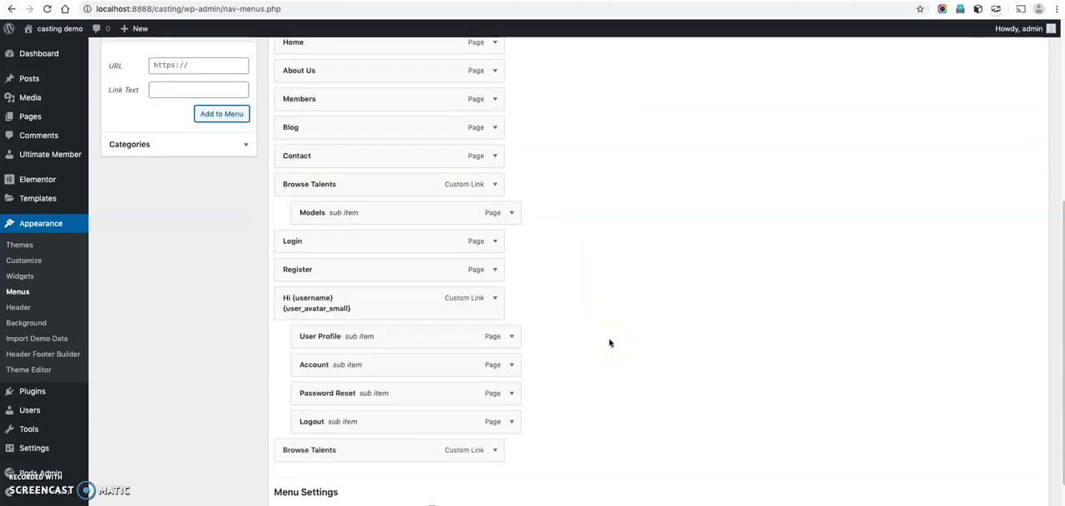
{"action": "scroll", "coordinate": [609, 342], "scroll_direction": "down", "scroll_amount": 2}
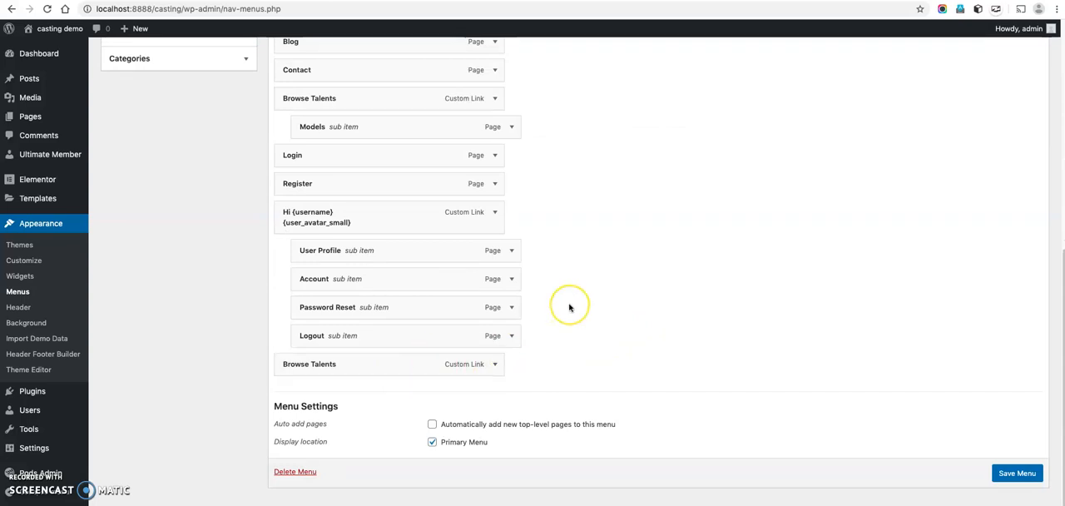
{"action": "scroll", "coordinate": [570, 306], "scroll_direction": "up", "scroll_amount": 7}
Select the Models page among the recent pages available for the menu.
{"action": "left_click", "coordinate": [179, 203]}
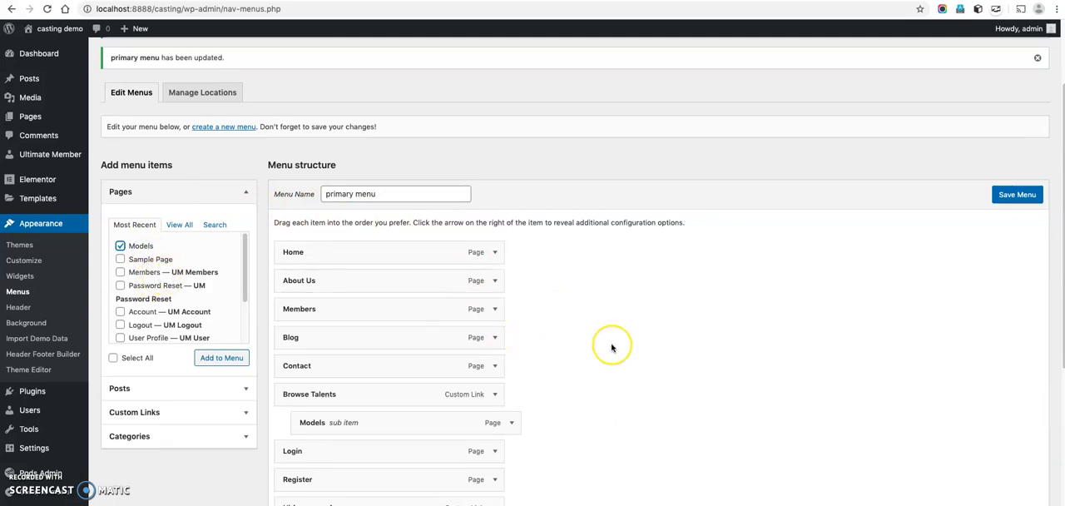
{"action": "scroll", "coordinate": [610, 349], "scroll_direction": "down", "scroll_amount": 3}
{"action": "scroll", "coordinate": [611, 348], "scroll_direction": "down", "scroll_amount": 1}
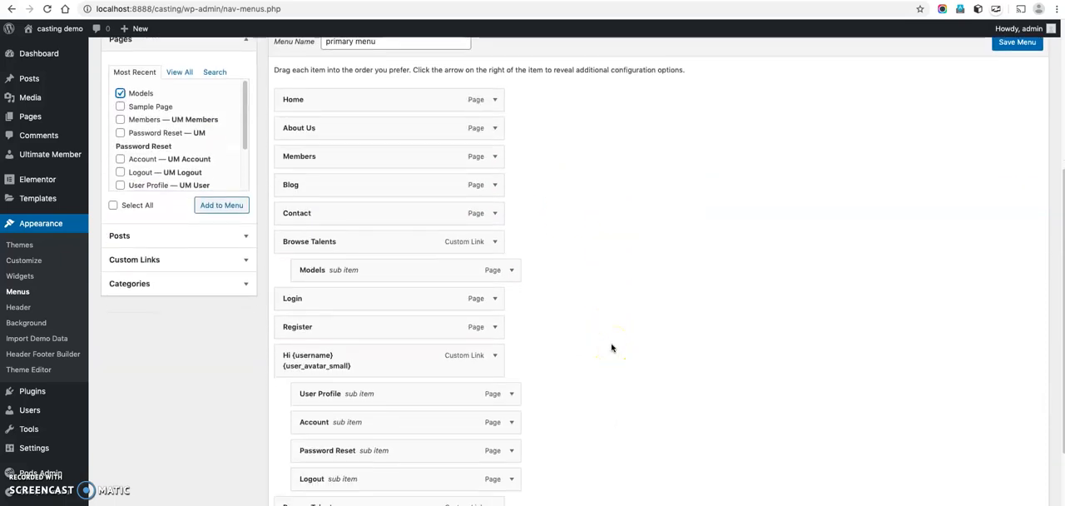
Add a custom link with URL # and link text Browse Talents to the primary menu.
{"action": "scroll", "coordinate": [633, 346], "scroll_direction": "down", "scroll_amount": 3}
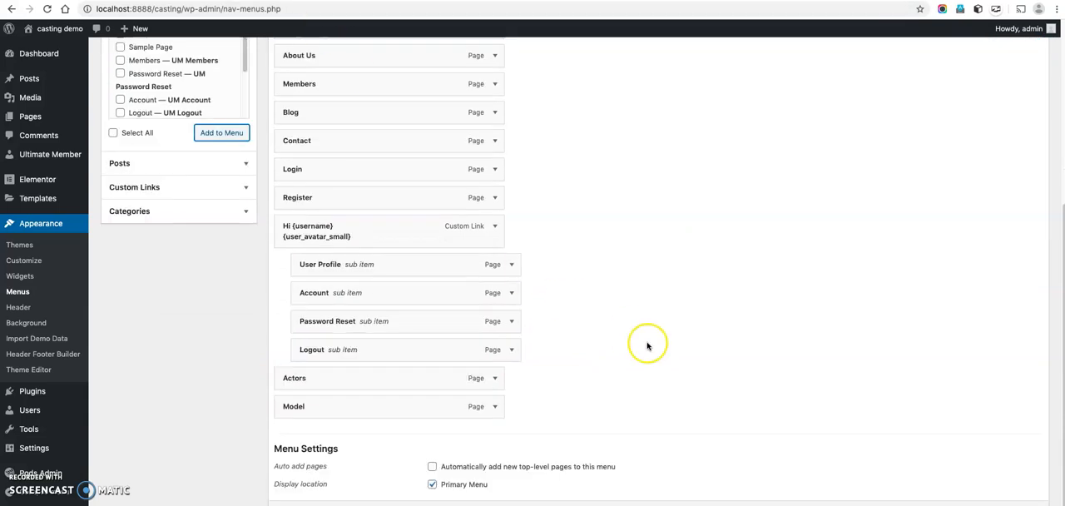
{"action": "scroll", "coordinate": [647, 344], "scroll_direction": "up", "scroll_amount": 2}
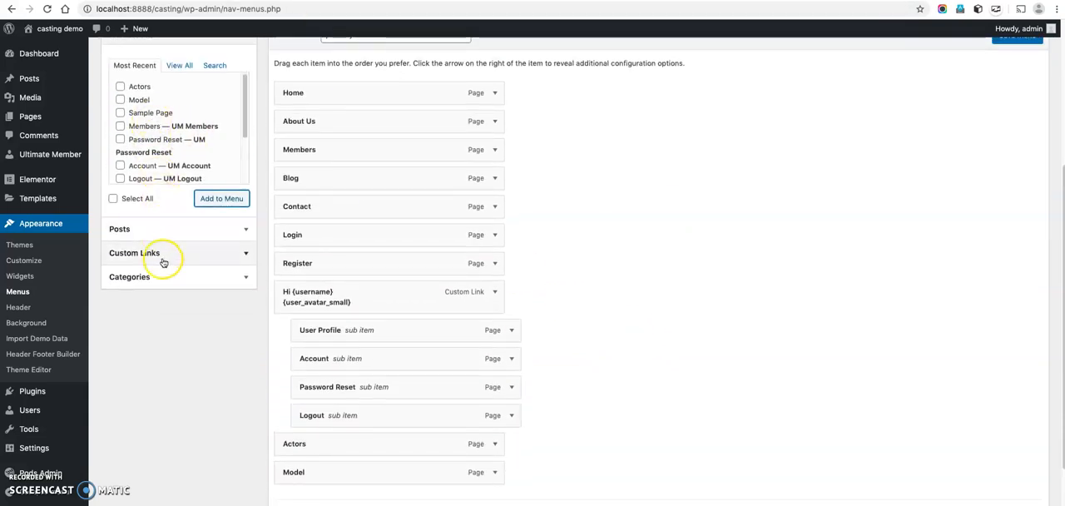
{"action": "left_click", "coordinate": [163, 260]}
{"action": "triple_click", "coordinate": [195, 118]}
{"action": "type", "text": "#"}
{"action": "left_click", "coordinate": [178, 141]}
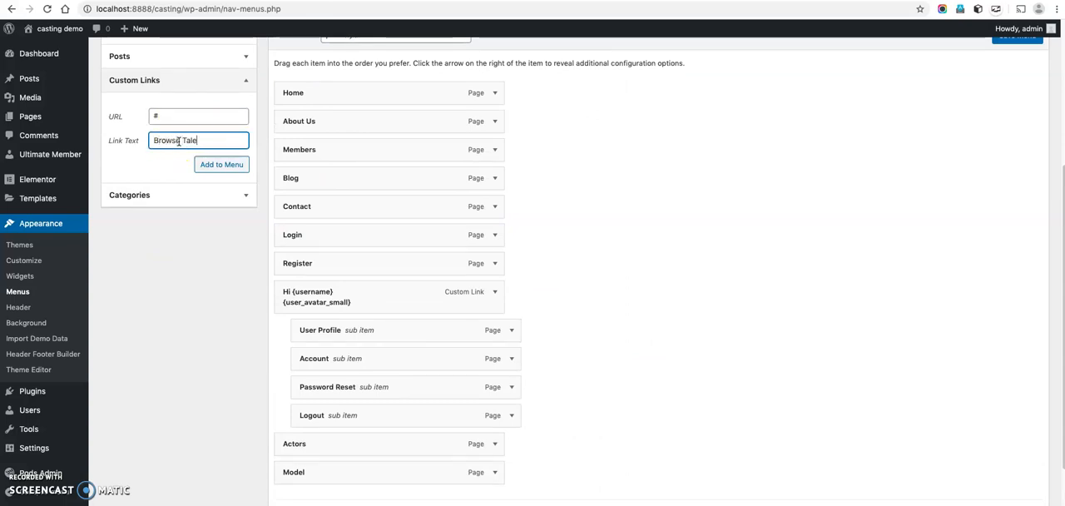
{"action": "type", "text": "Browse Talents"}
{"action": "left_click", "coordinate": [210, 165]}
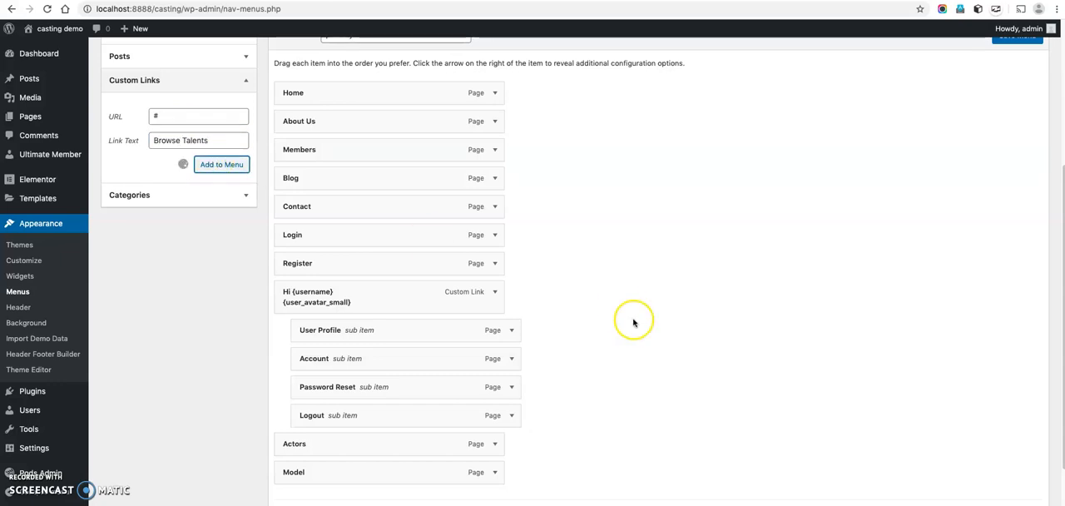
Move Browse Talents directly below Contact and nest Model and Actors beneath it as sub items.
{"action": "scroll", "coordinate": [631, 316], "scroll_direction": "down", "scroll_amount": 3}
{"action": "left_click_drag", "start_coordinate": [388, 395], "coordinate": [388, 123]}
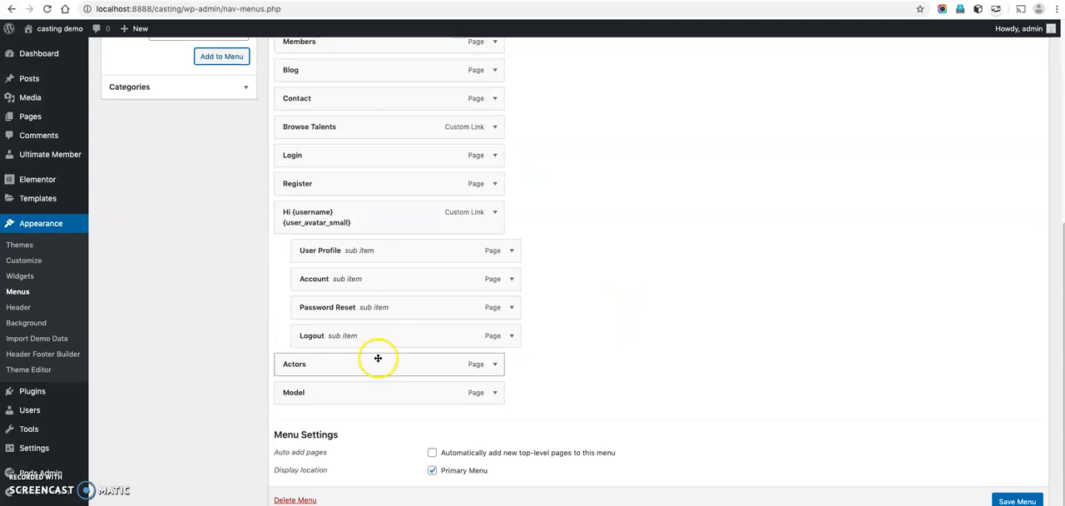
{"action": "left_click_drag", "start_coordinate": [366, 366], "coordinate": [385, 146]}
{"action": "left_click_drag", "start_coordinate": [366, 392], "coordinate": [385, 140]}
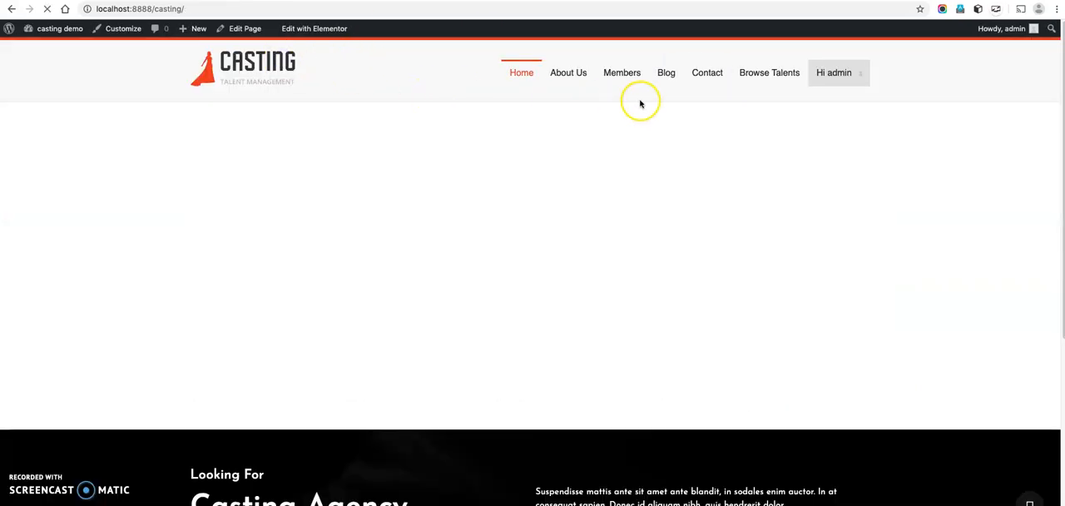
Open the Model page under Browse Talents on the site and examine the details on its member cards.
{"action": "mouse_move", "coordinate": [769, 75]}
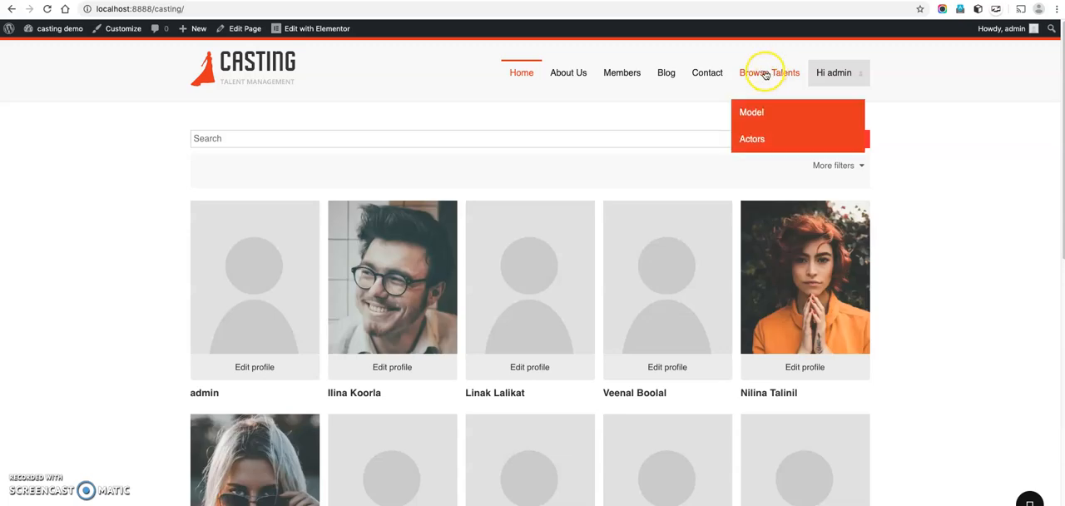
{"action": "left_click", "coordinate": [753, 114]}
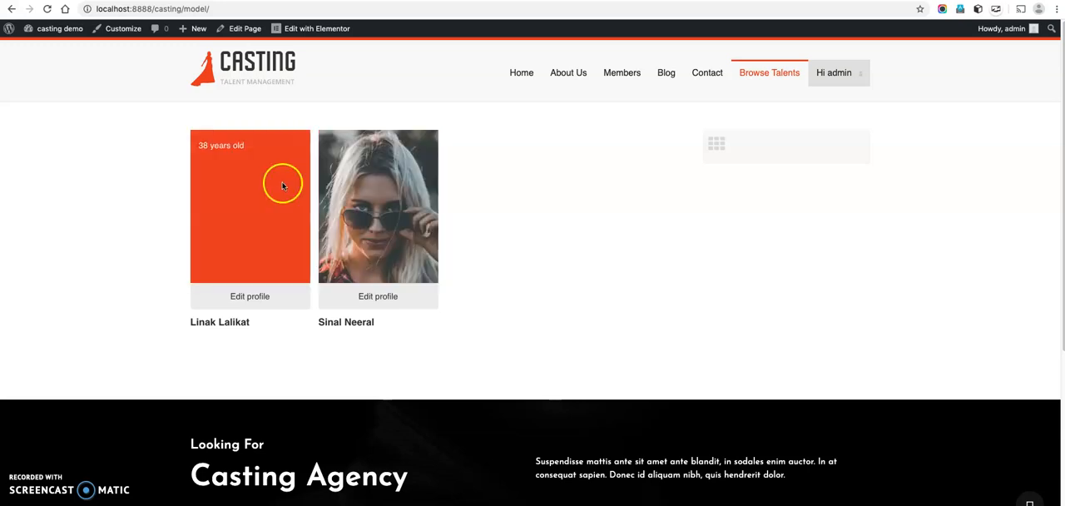
{"action": "mouse_move", "coordinate": [797, 69]}
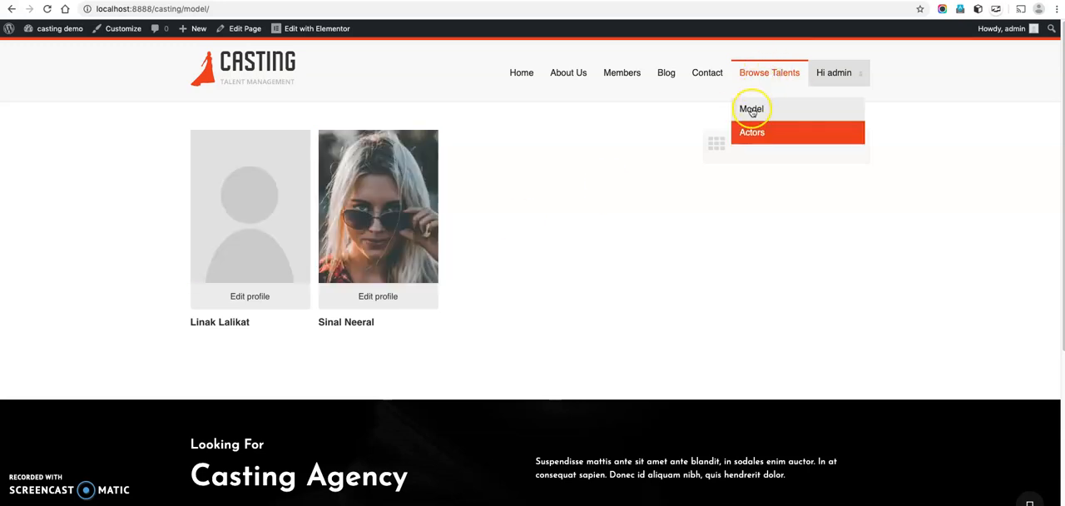
{"action": "left_click", "coordinate": [752, 110]}
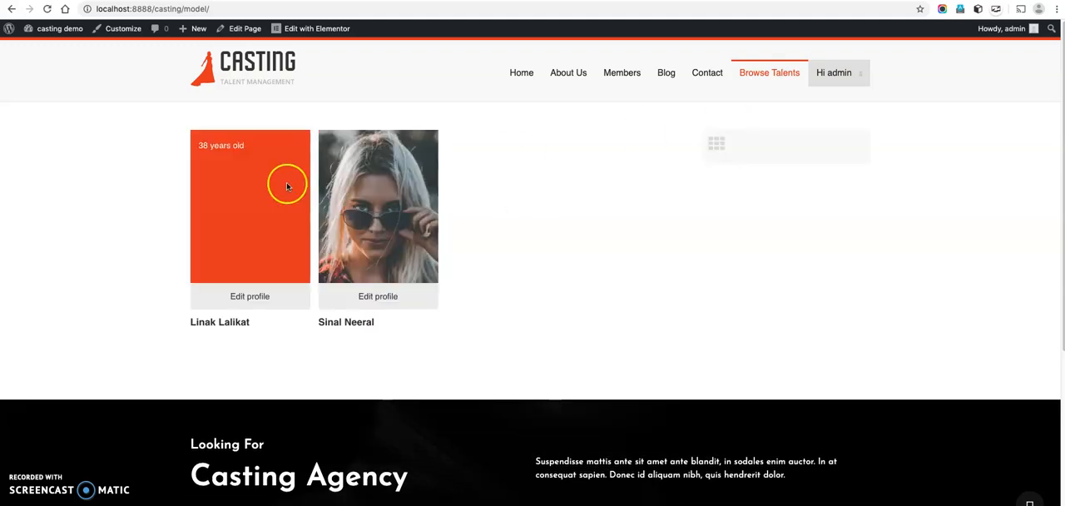
Reload the Model page under Browse Talents and check the details on its member cards.
{"action": "mouse_move", "coordinate": [764, 73]}
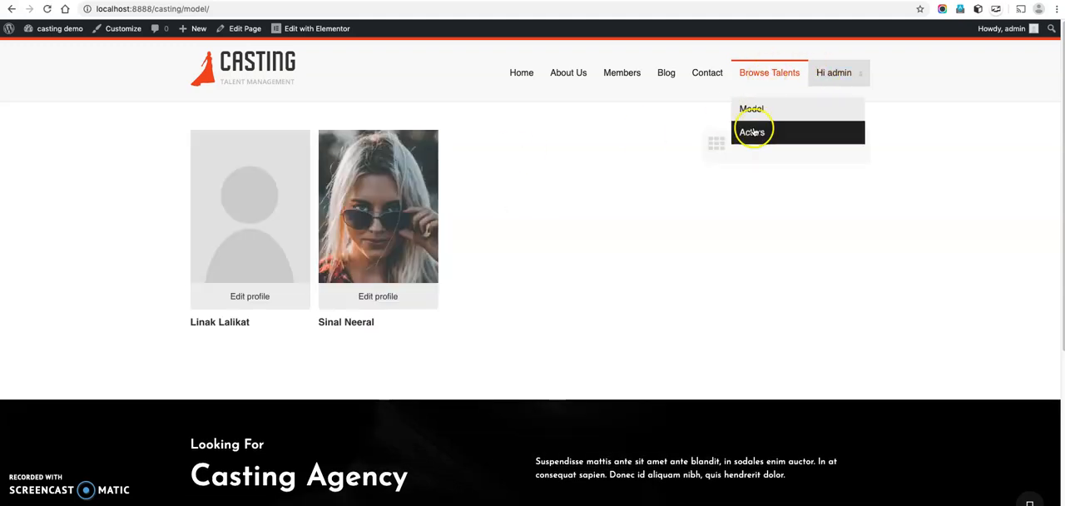
{"action": "left_click", "coordinate": [752, 110]}
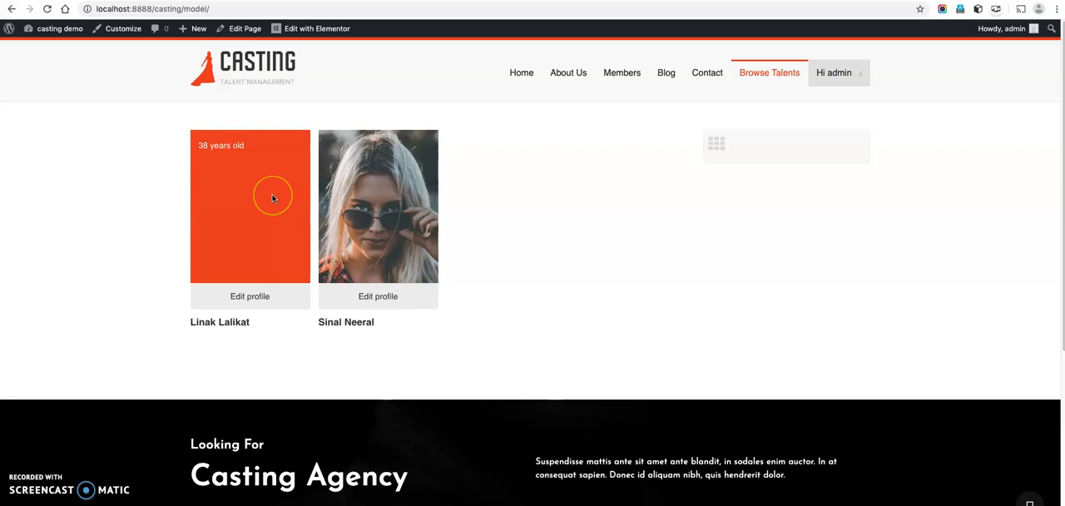
{"action": "mouse_move", "coordinate": [769, 83]}
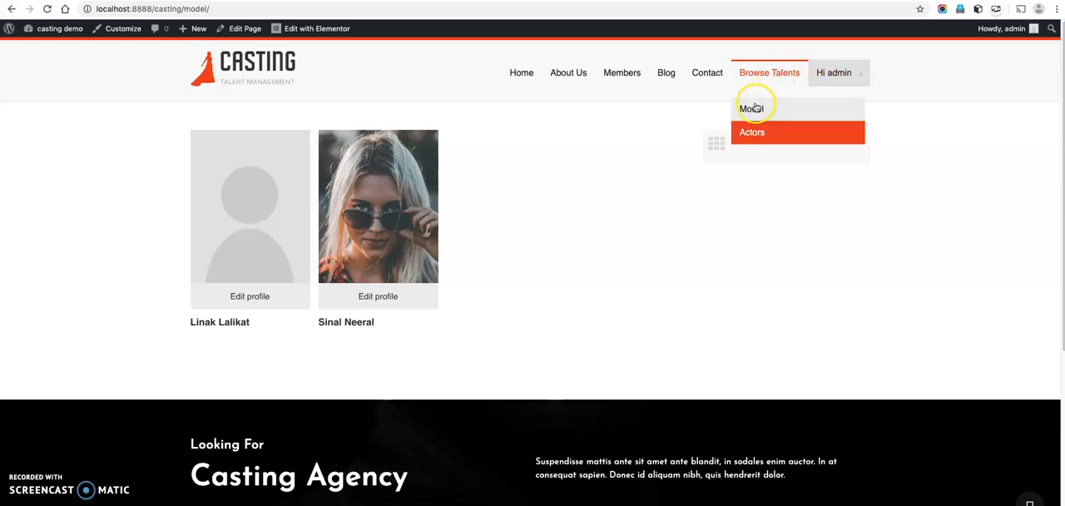
{"action": "left_click", "coordinate": [752, 109]}
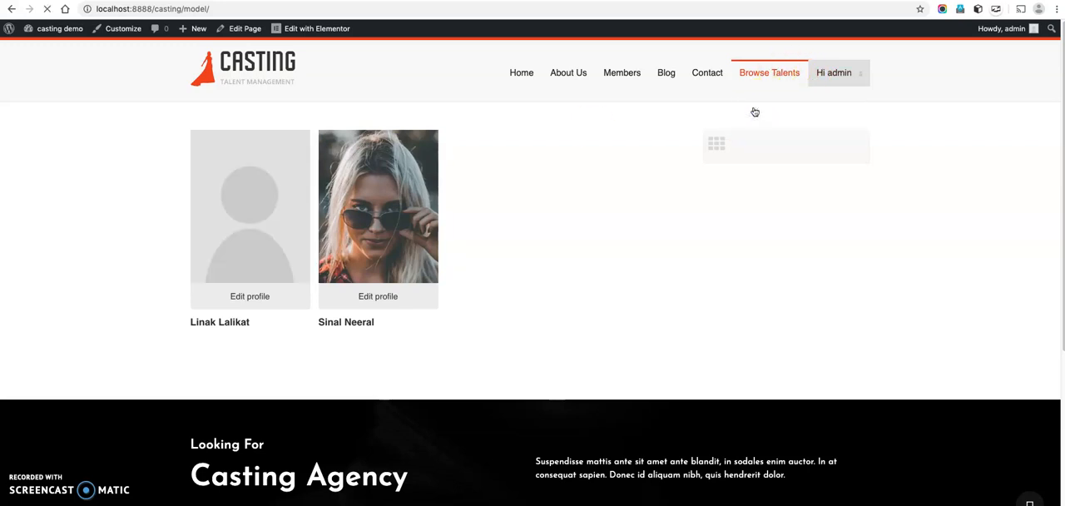
Open the Actors page under Browse Talents and examine the details on its member cards.
{"action": "mouse_move", "coordinate": [764, 87]}
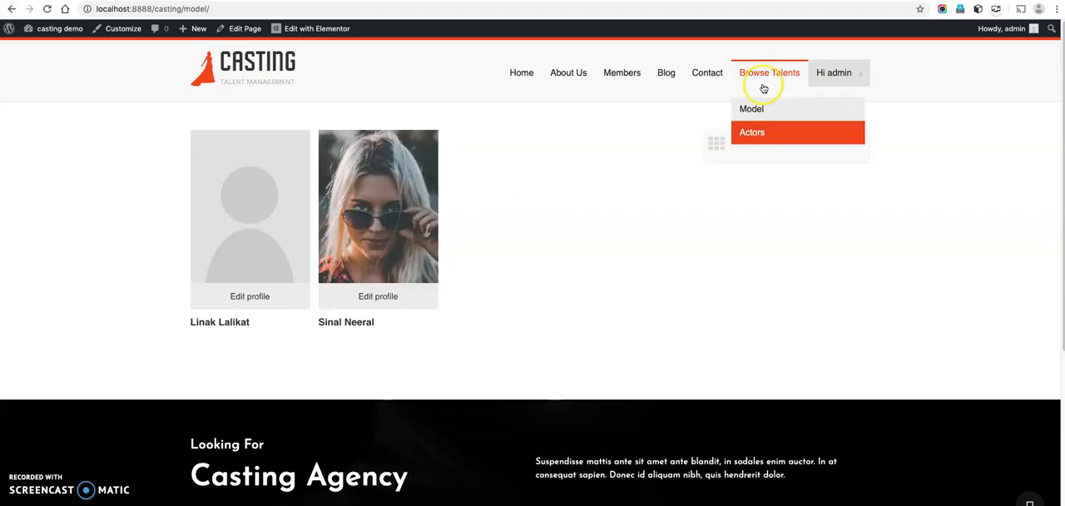
{"action": "left_click", "coordinate": [748, 131]}
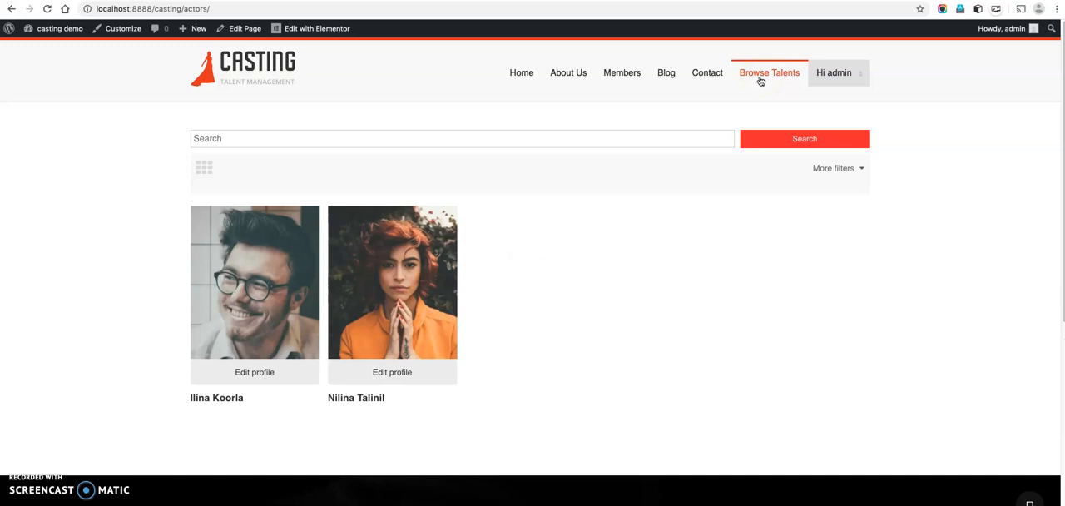
{"action": "mouse_move", "coordinate": [793, 71]}
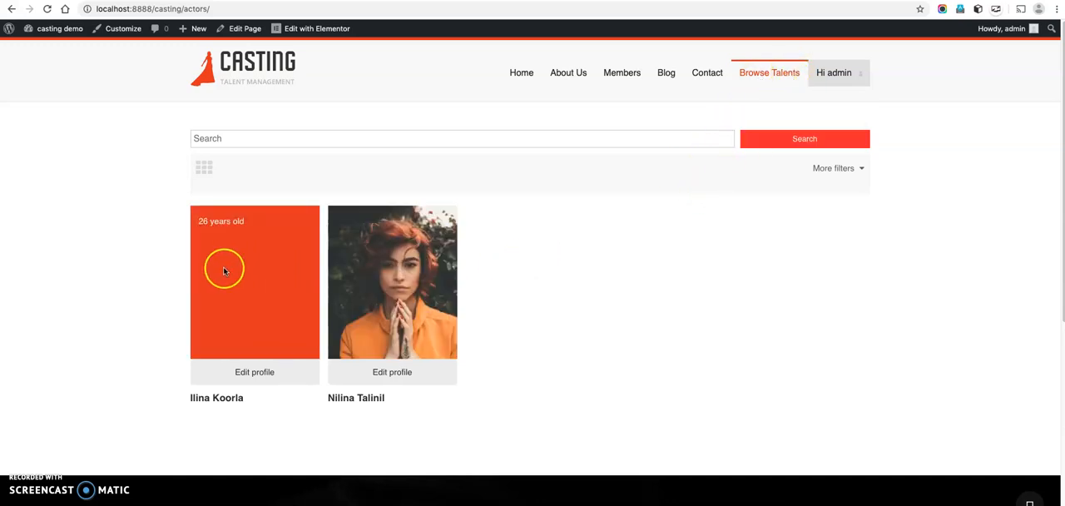
Compare the member listings by visiting the Model page and returning to the Actors page.
{"action": "mouse_move", "coordinate": [757, 79]}
{"action": "left_click", "coordinate": [750, 111]}
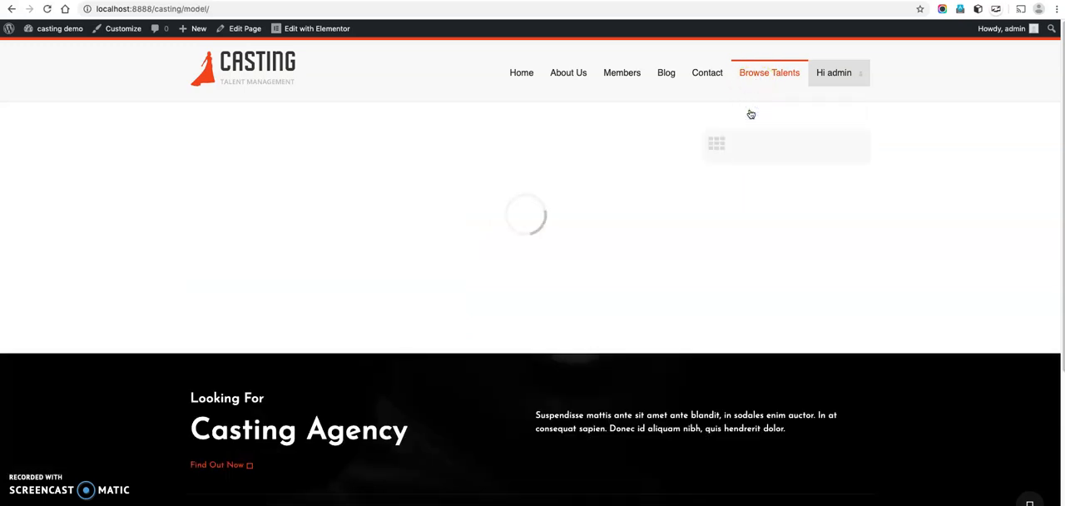
{"action": "mouse_move", "coordinate": [767, 77]}
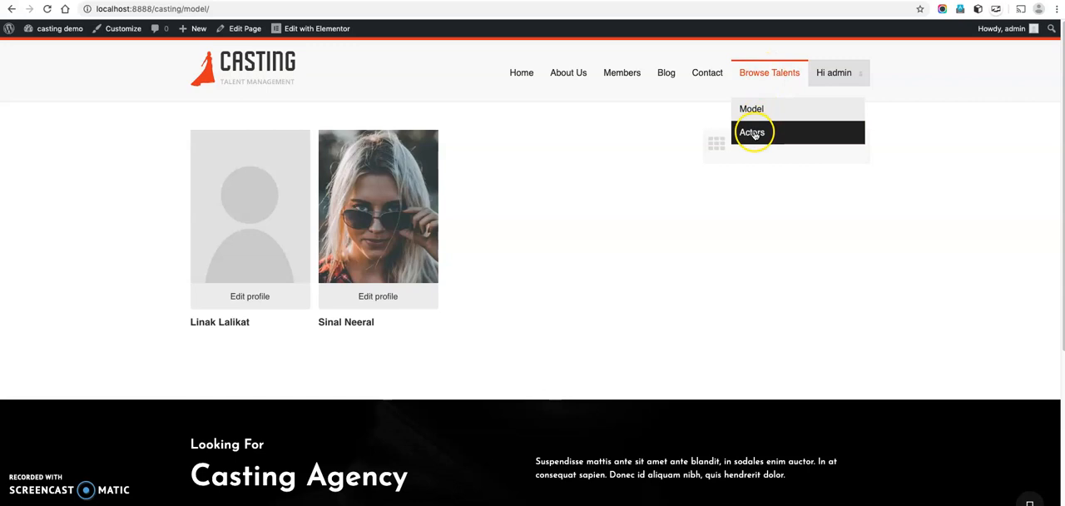
{"action": "left_click", "coordinate": [754, 134]}
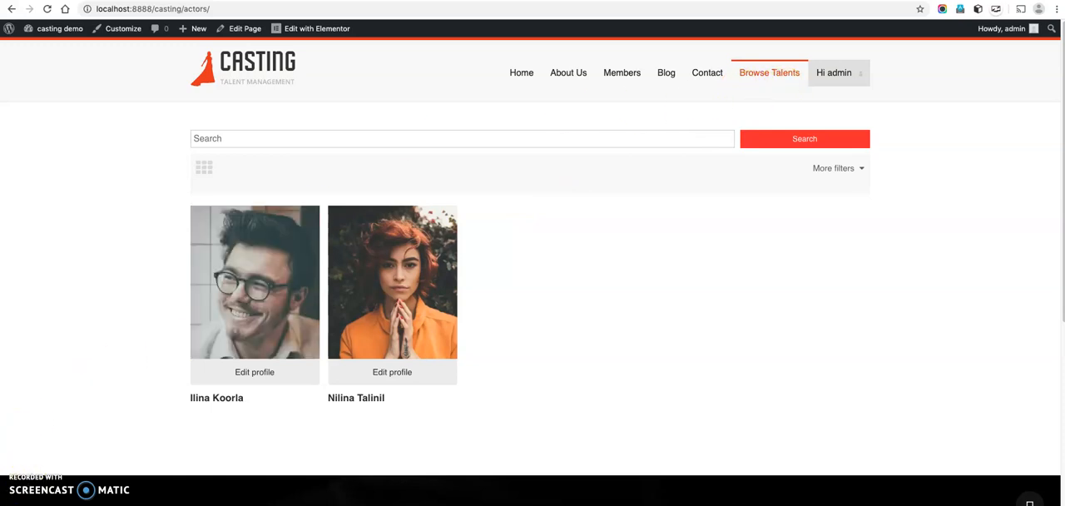
Switch to the online casting demo site and look over its Browse Talents menu and home page member listing.
{"action": "mouse_move", "coordinate": [770, 75]}
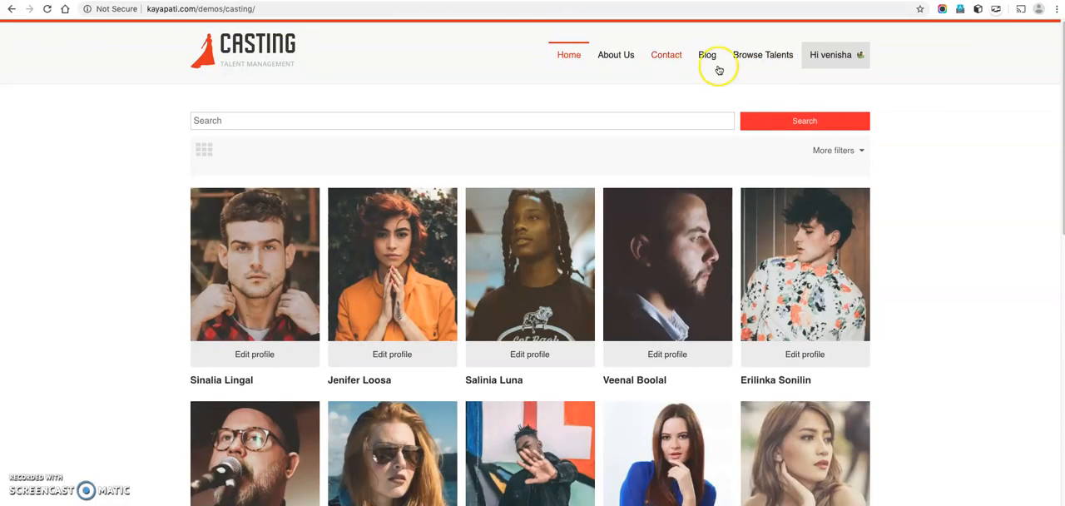
{"action": "mouse_move", "coordinate": [756, 52]}
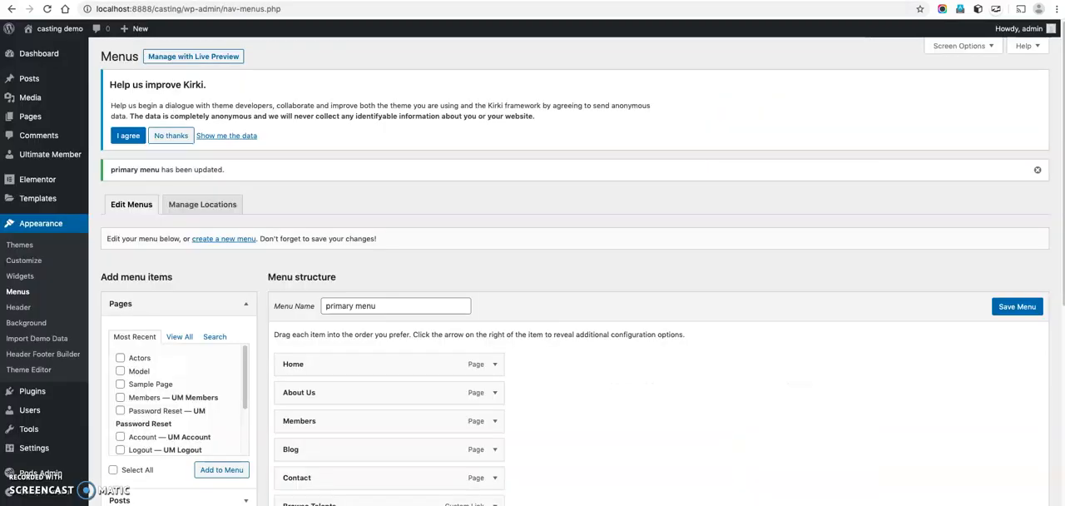
{"action": "scroll", "coordinate": [179, 150], "scroll_direction": "down", "scroll_amount": 5}
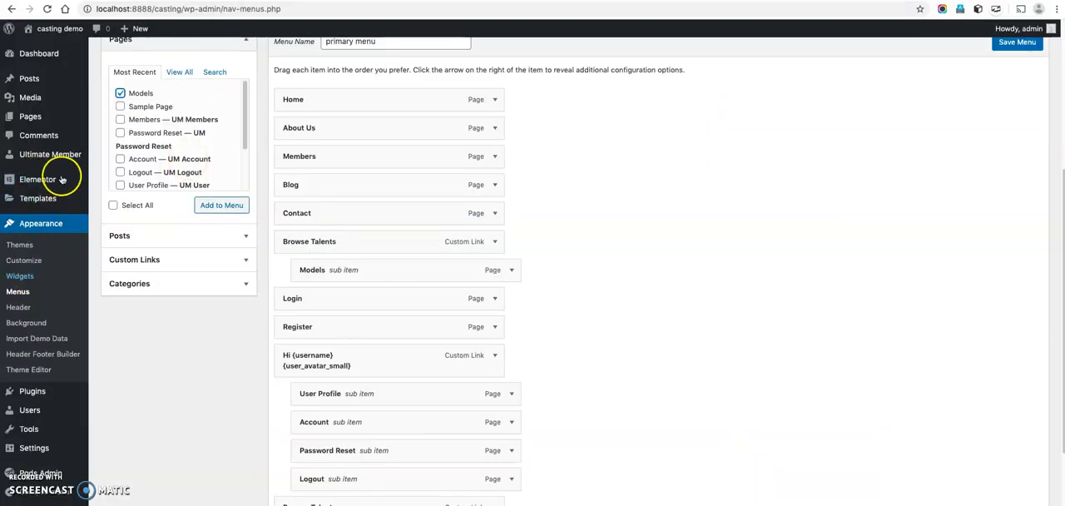
Open the Ultimate Member forms list, leaving the menu editor without saving, and highlight the shortcode of the Actors form.
{"action": "mouse_move", "coordinate": [76, 156]}
{"action": "left_click", "coordinate": [111, 189]}
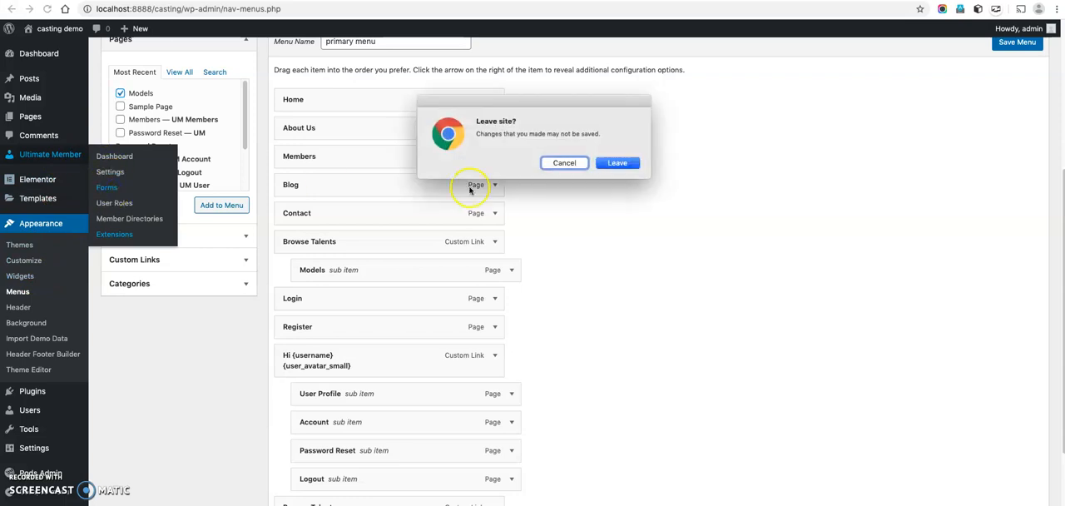
{"action": "left_click", "coordinate": [616, 163]}
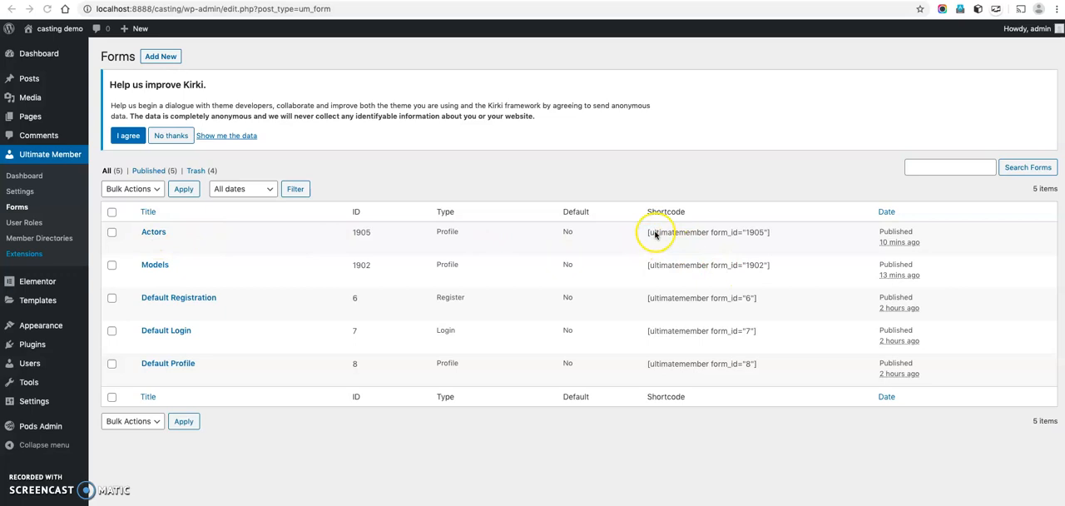
{"action": "left_click", "coordinate": [683, 236]}
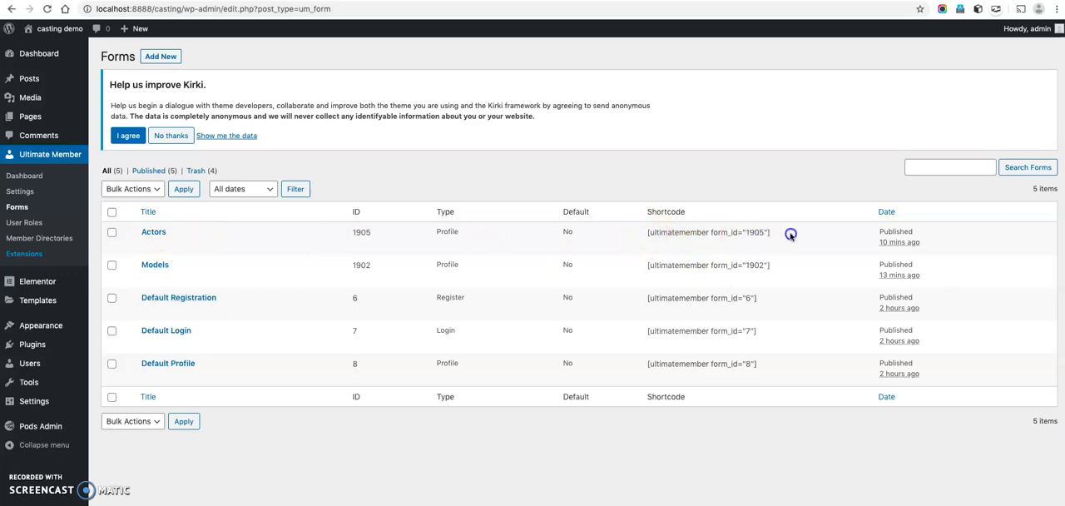
{"action": "mouse_move", "coordinate": [192, 313]}
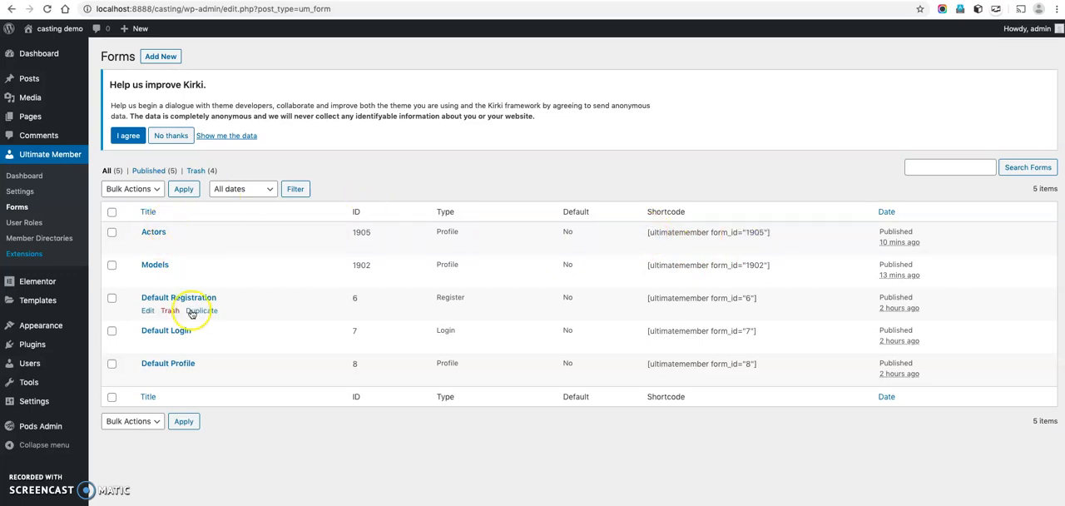
{"action": "left_click_drag", "start_coordinate": [646, 233], "coordinate": [738, 232]}
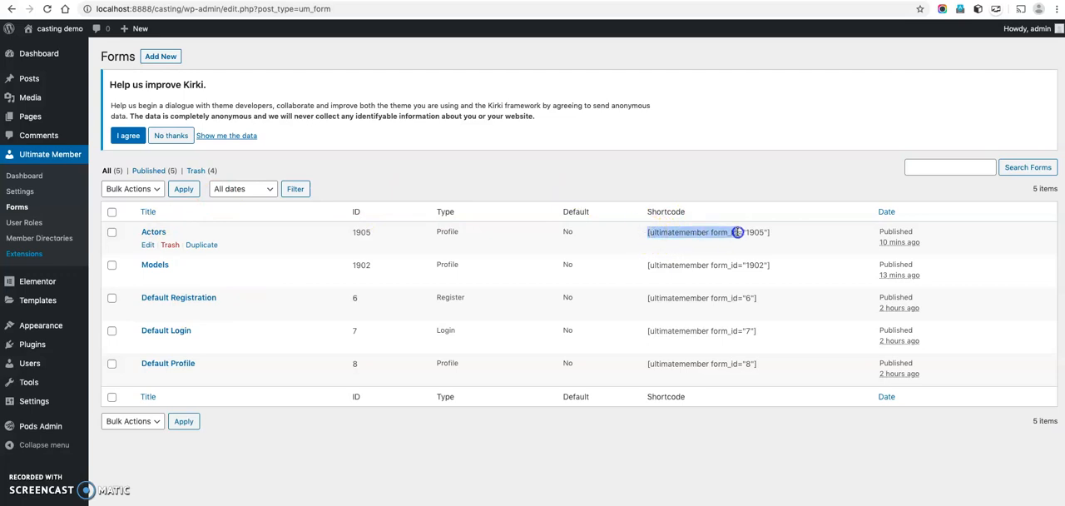
Open the Actors member directory, highlight its shortcode, and return to the list of member directories.
{"action": "mouse_move", "coordinate": [34, 113]}
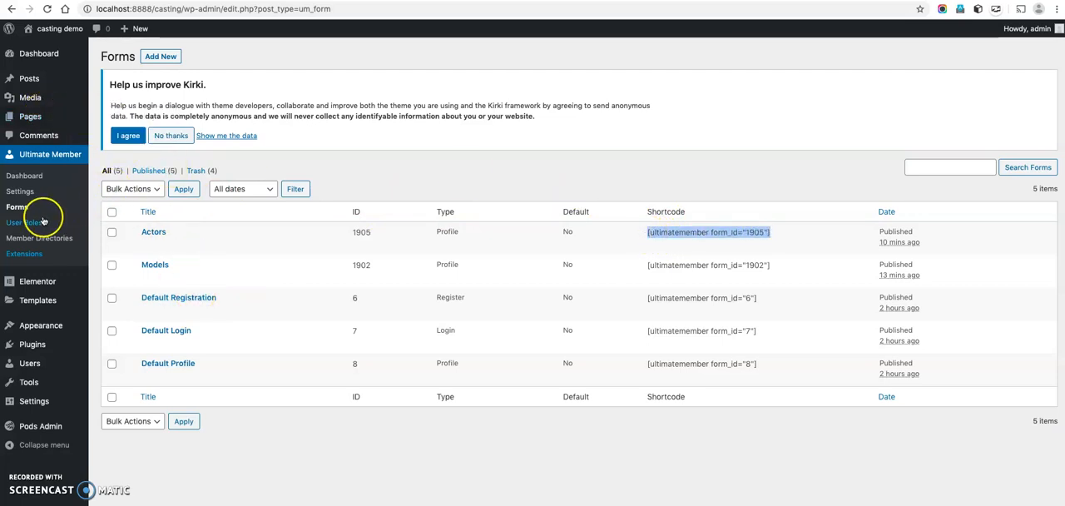
{"action": "mouse_move", "coordinate": [231, 252]}
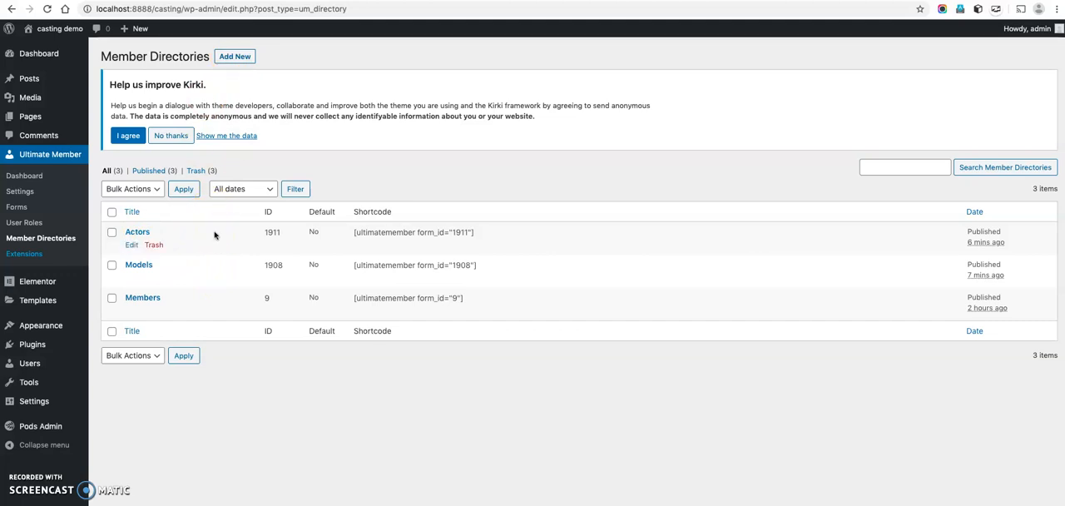
{"action": "left_click", "coordinate": [139, 233]}
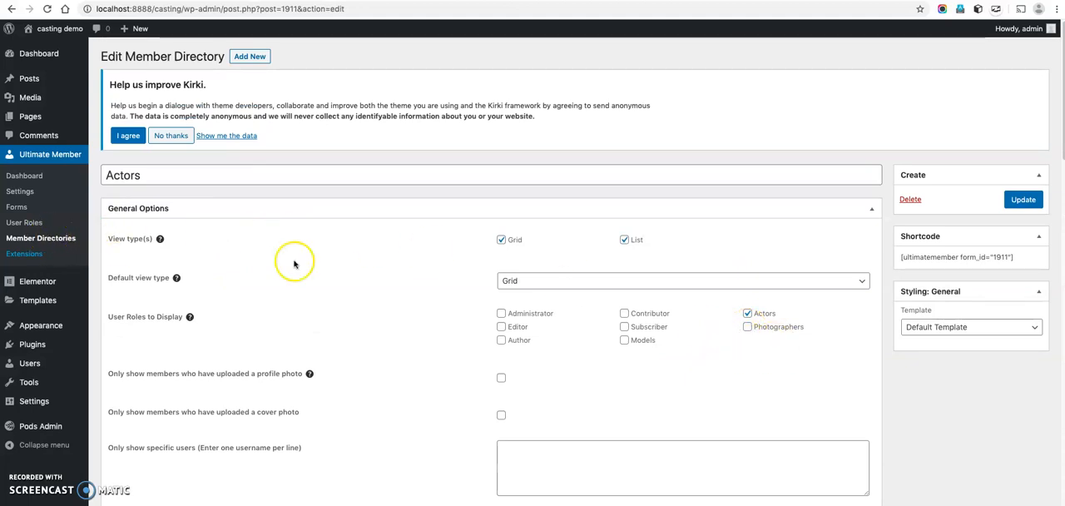
{"action": "left_click_drag", "start_coordinate": [899, 260], "coordinate": [1014, 263]}
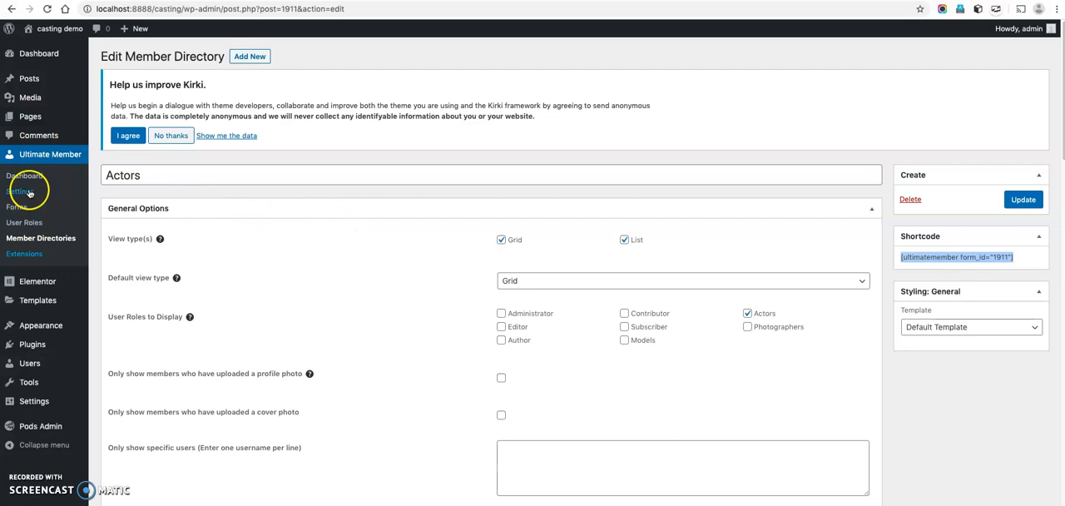
{"action": "left_click", "coordinate": [54, 238]}
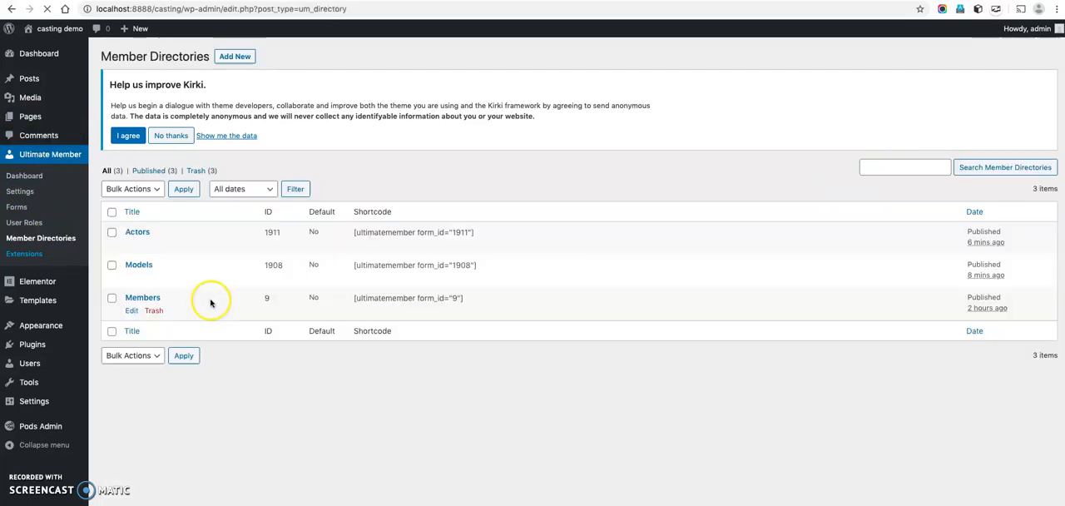